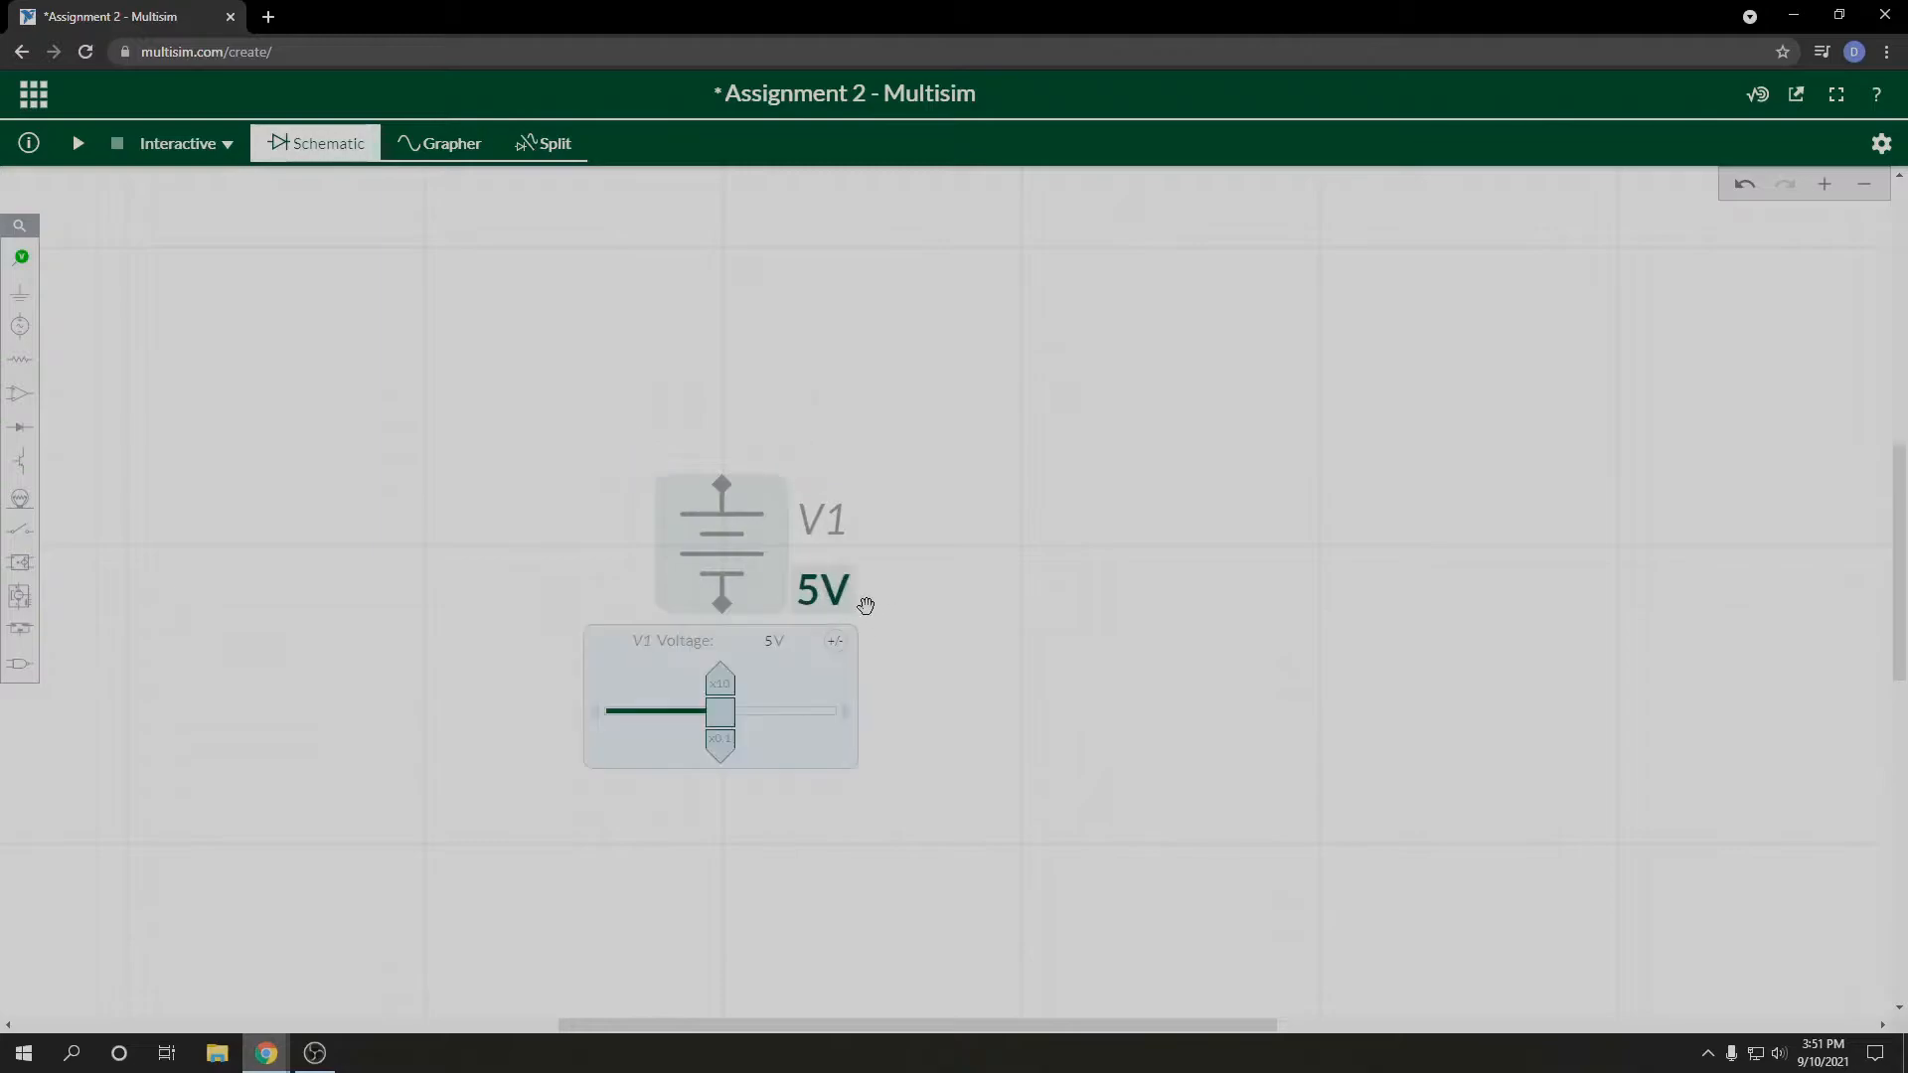
Step: Set the voltage of the DC source V1 to 9 V
{"action": "left_click", "coordinate": [760, 641]}
{"action": "type", "text": "9"}
{"action": "left_click", "coordinate": [1053, 563]}
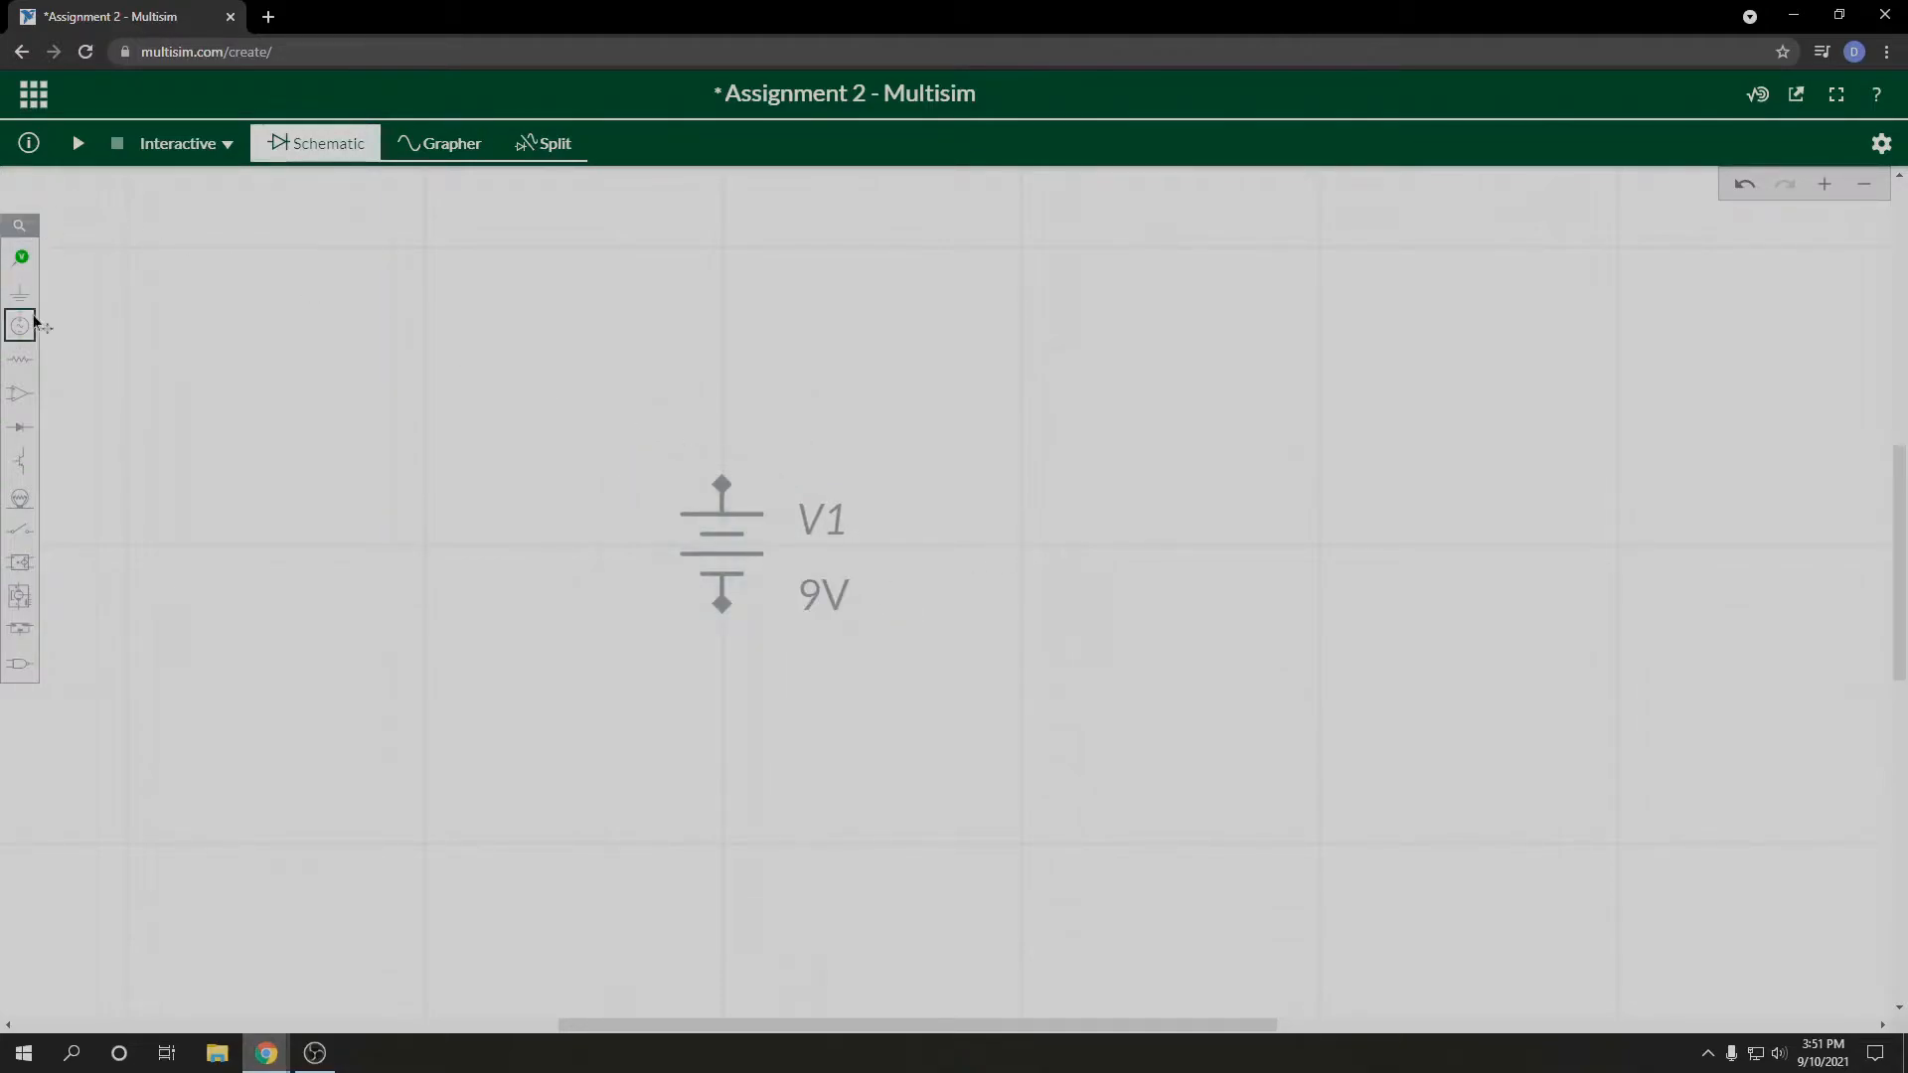
Step: Place a resistor above and slightly right of V1 and set its resistance to 10 Ω
{"action": "left_click", "coordinate": [20, 359]}
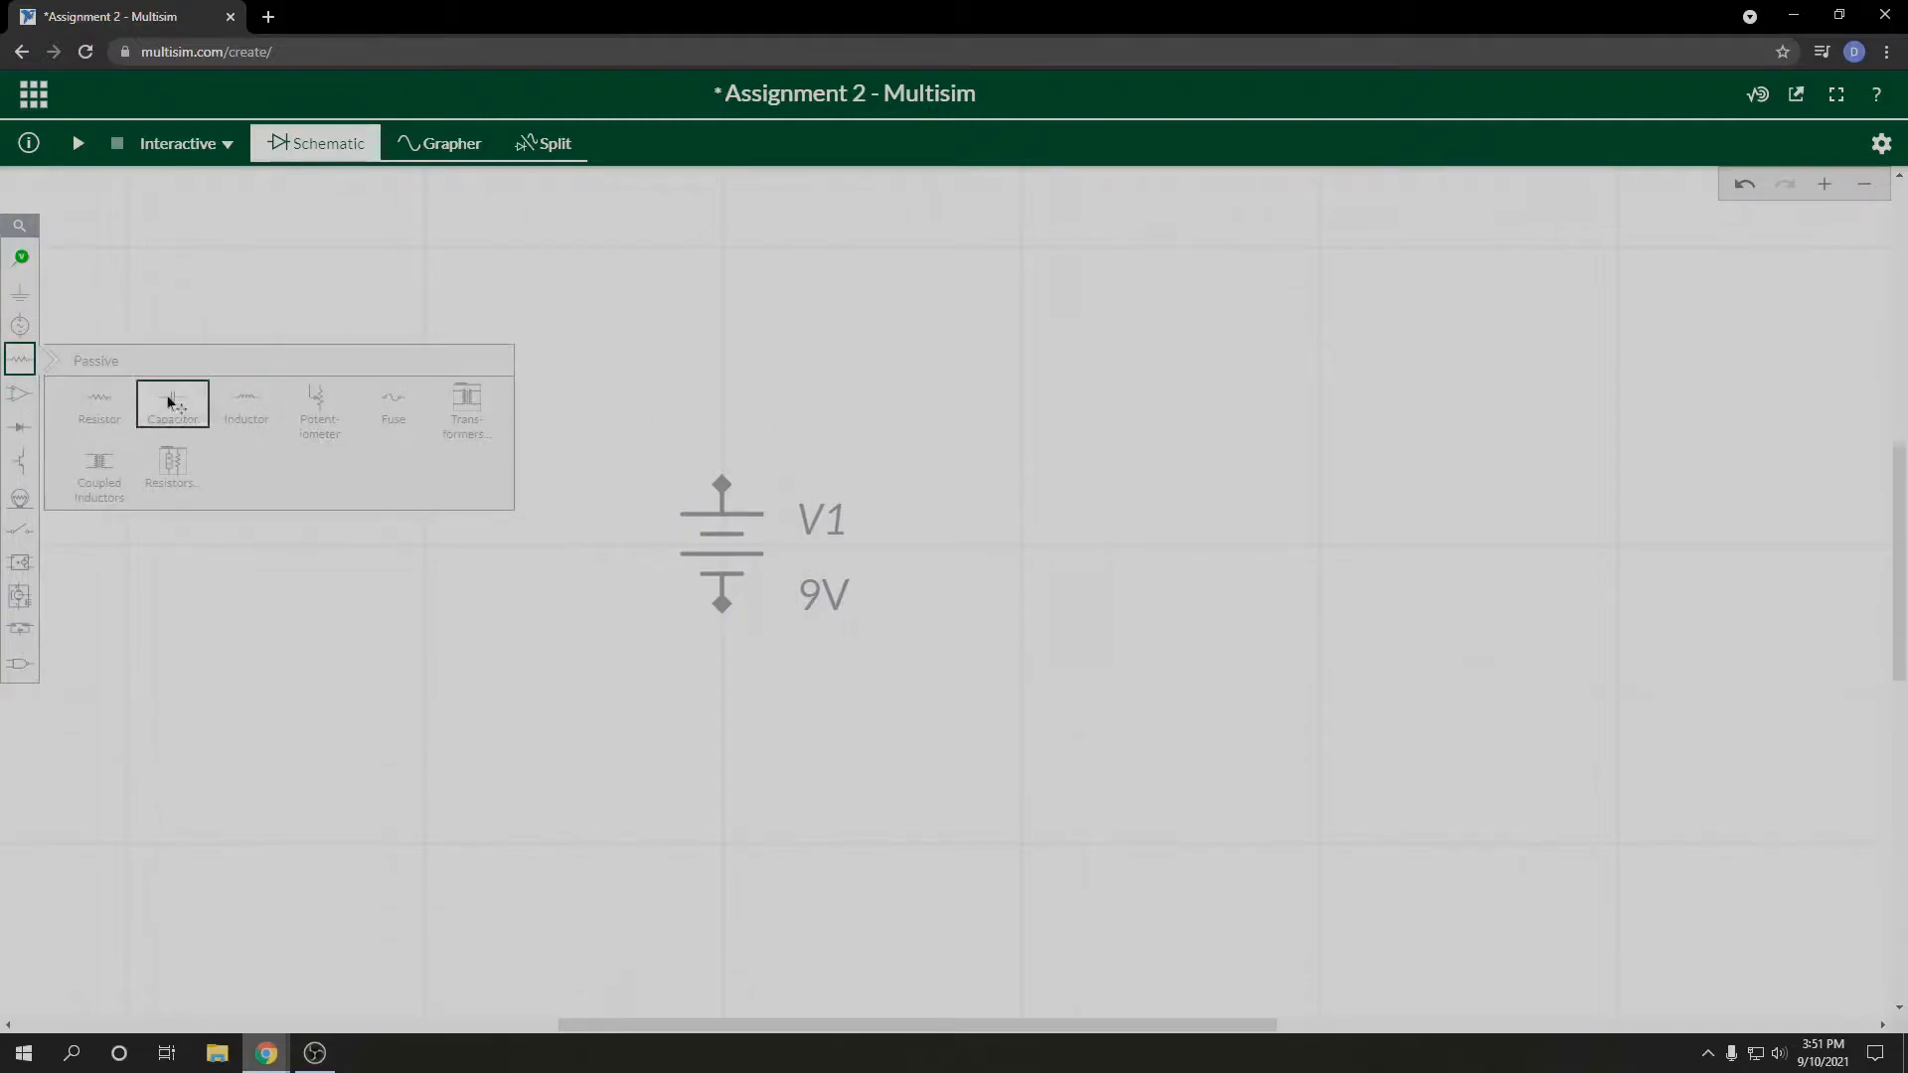
{"action": "left_click", "coordinate": [171, 404]}
{"action": "left_click", "coordinate": [900, 249]}
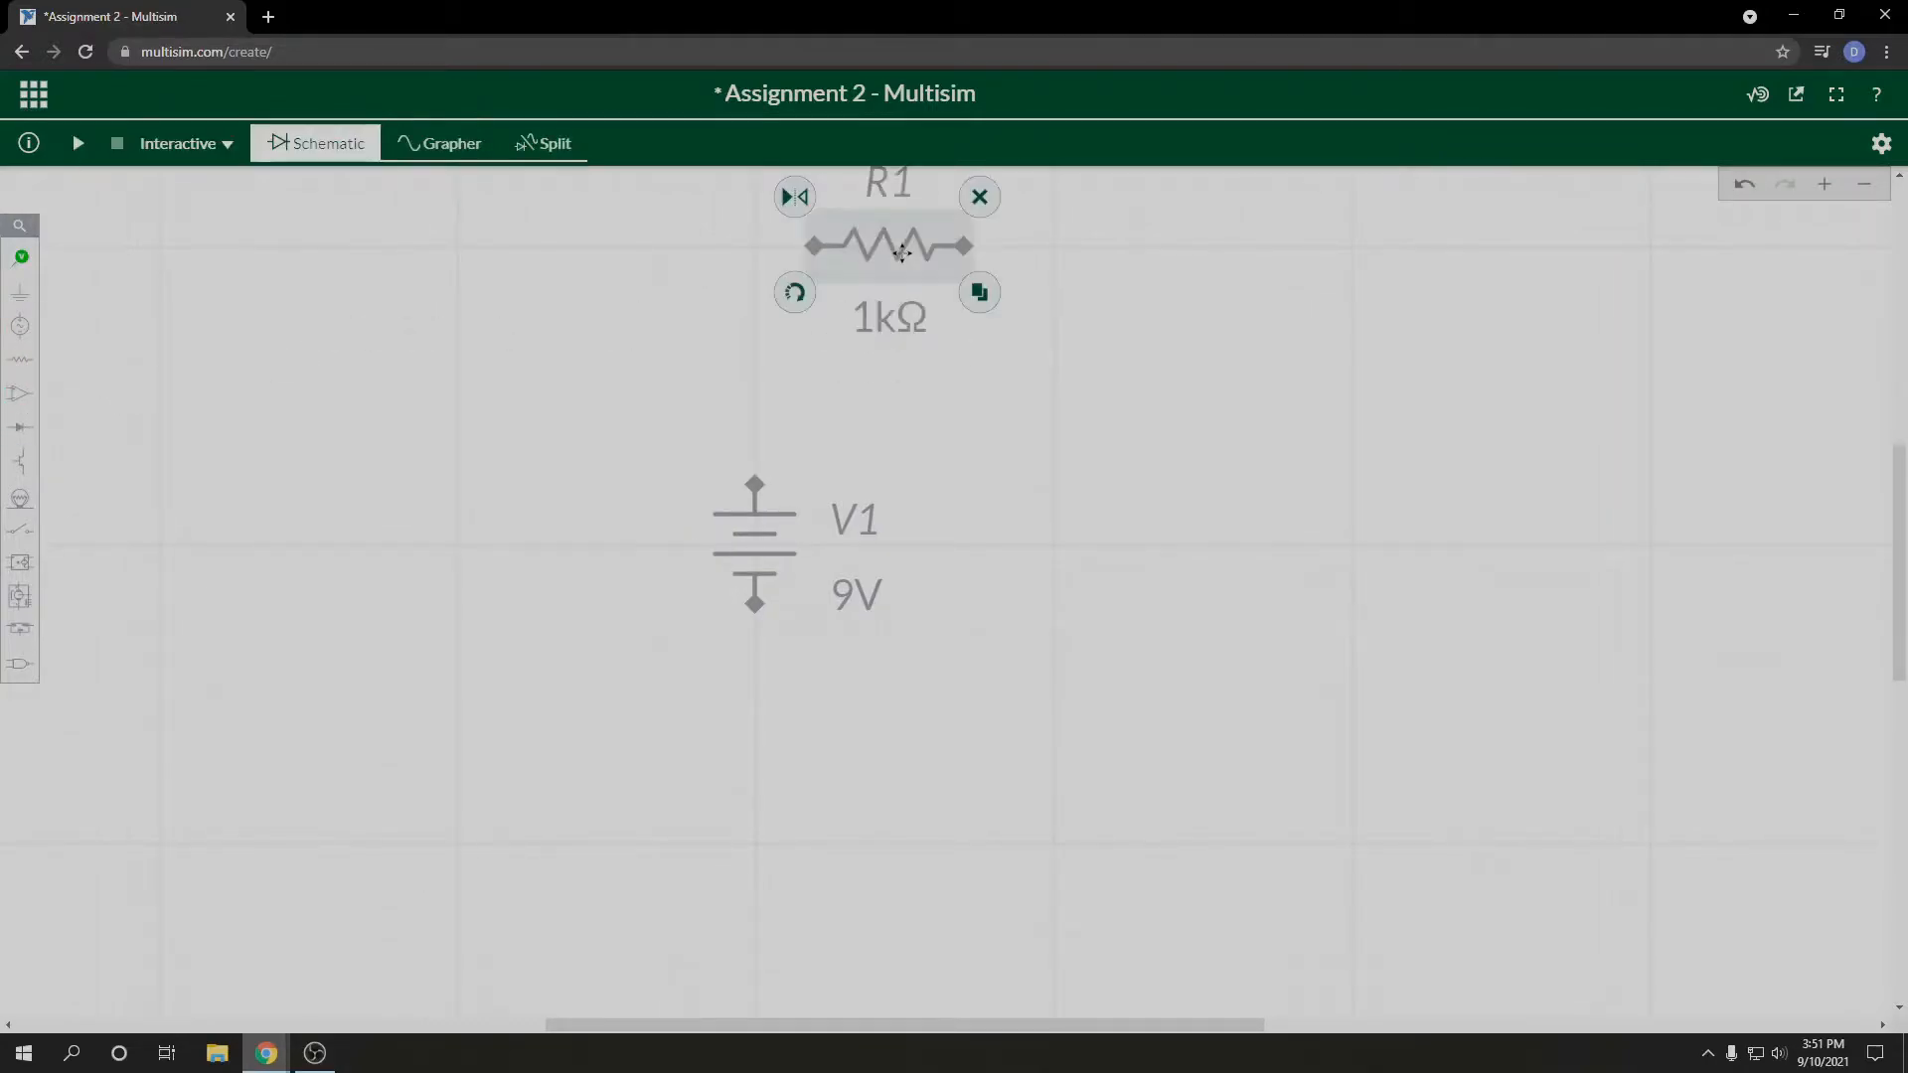
{"action": "left_click", "coordinate": [879, 318]}
{"action": "left_click", "coordinate": [934, 359]}
{"action": "type", "text": "10"}
{"action": "key", "text": "Return"}
{"action": "left_click", "coordinate": [1032, 255]}
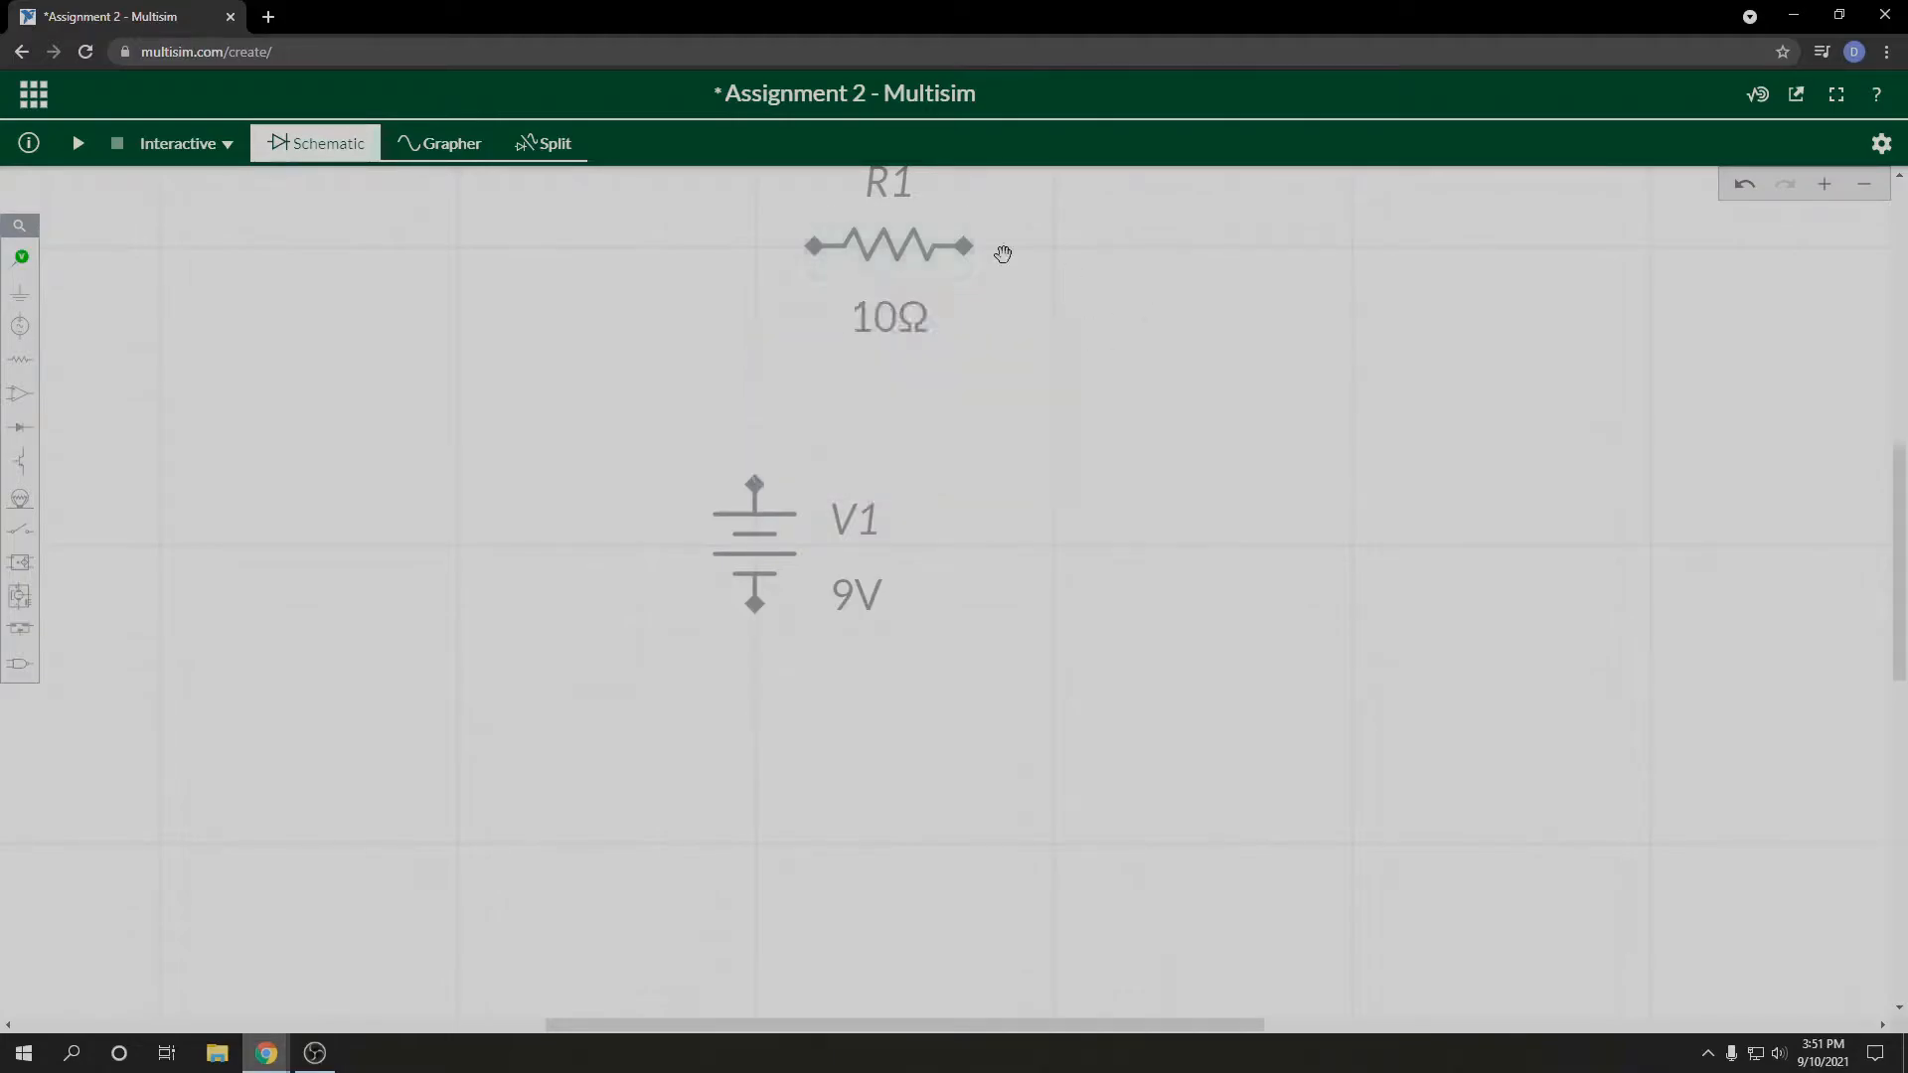
Step: Duplicate the 10 Ω resistor R1 twice, placing both copies to its right
{"action": "left_click", "coordinate": [922, 256]}
{"action": "left_click", "coordinate": [979, 292]}
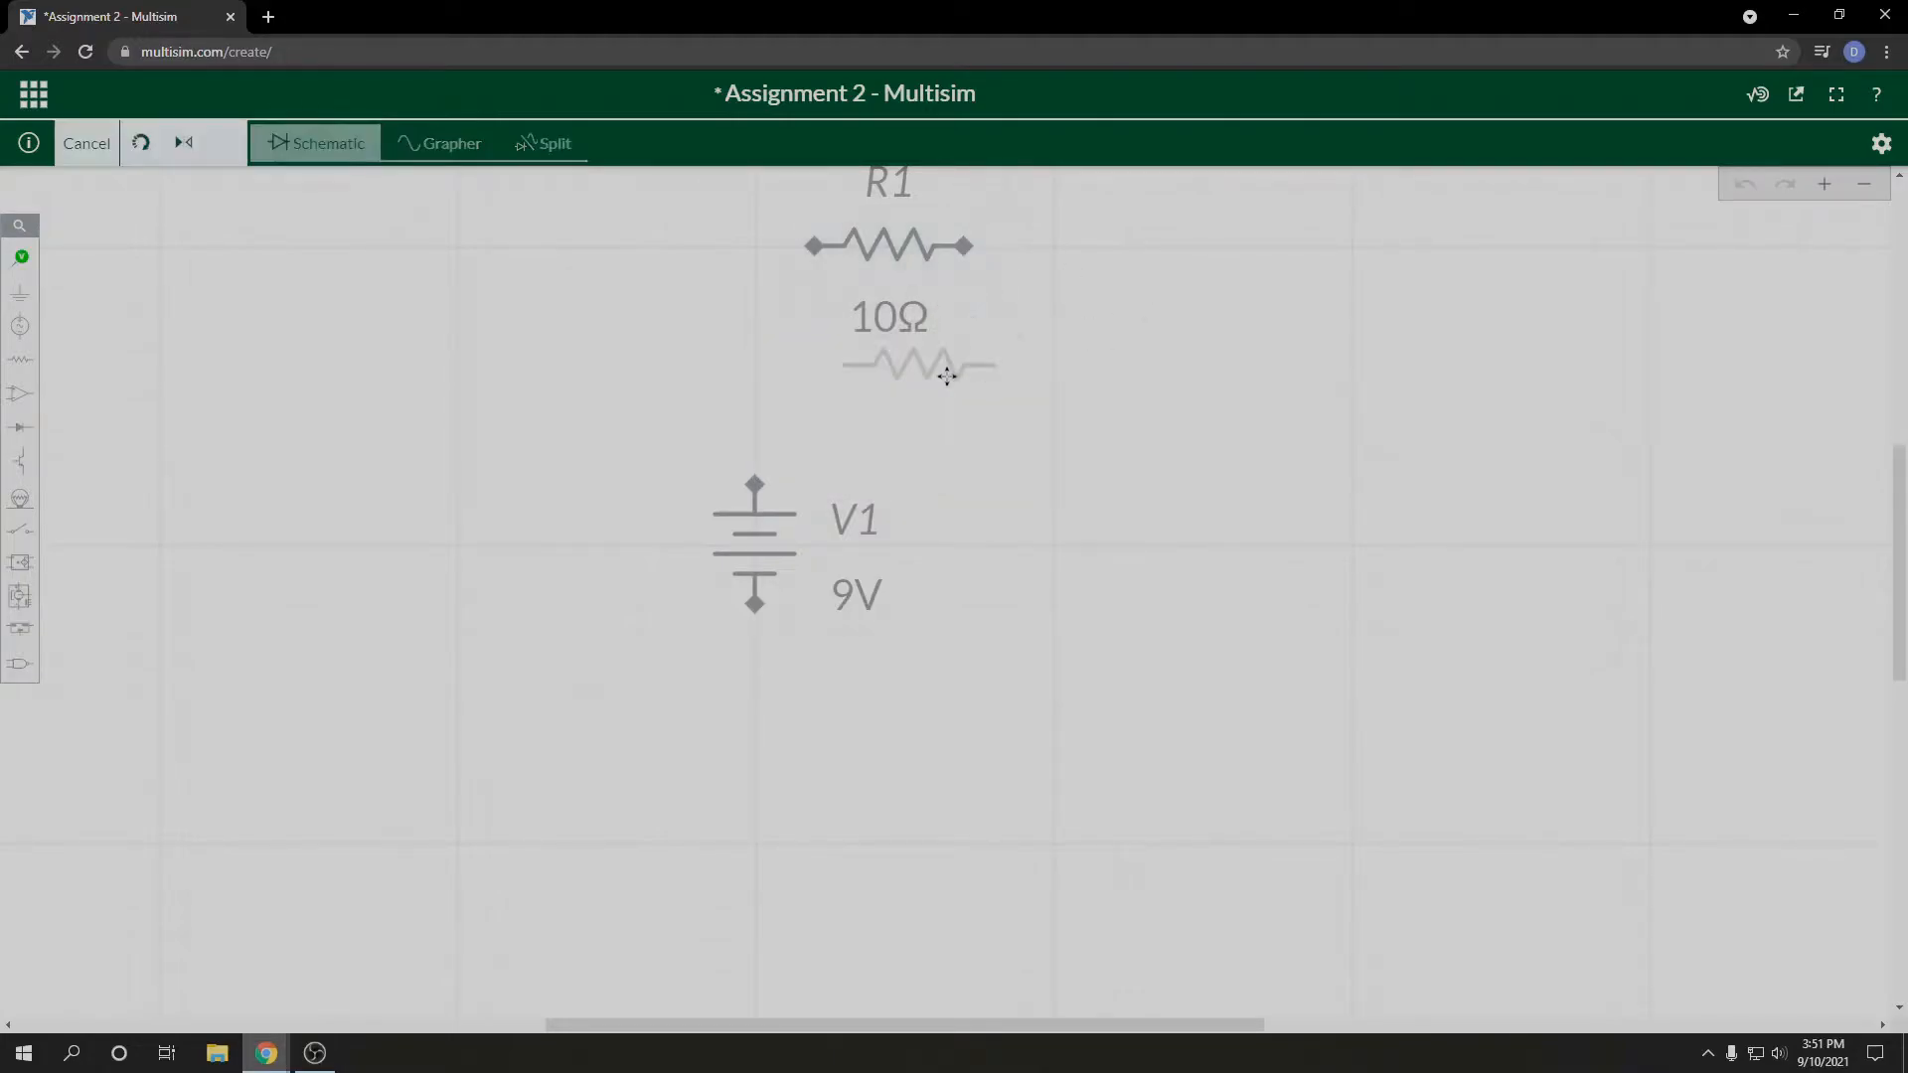
{"action": "left_click", "coordinate": [1182, 388]}
{"action": "left_click", "coordinate": [1247, 411]}
{"action": "left_click", "coordinate": [1446, 402]}
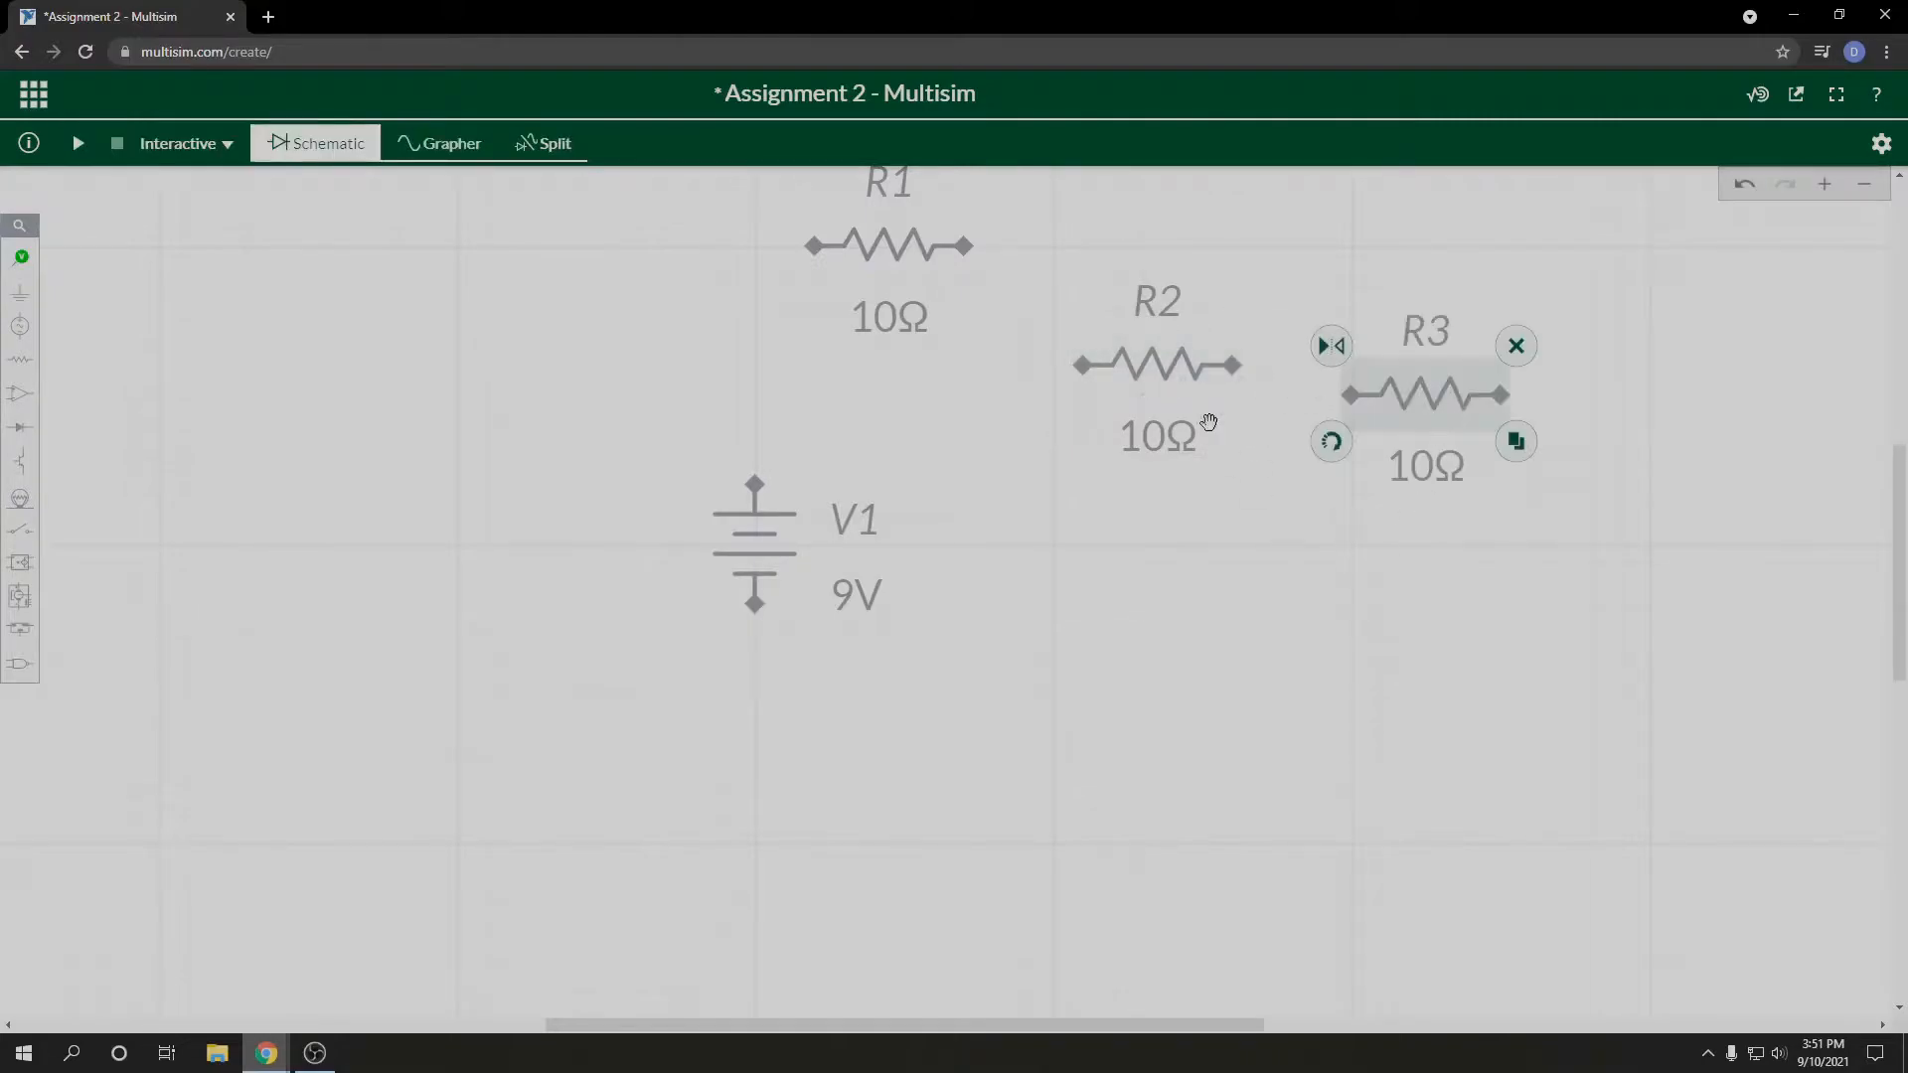
Step: Rotate resistors R2 and R3 to vertical and line them up side by side to the right of V1
{"action": "left_click", "coordinate": [1232, 437]}
{"action": "left_click", "coordinate": [1068, 413]}
{"action": "left_click_drag", "start_coordinate": [1133, 328], "coordinate": [1026, 531]}
{"action": "left_click", "coordinate": [1426, 395]}
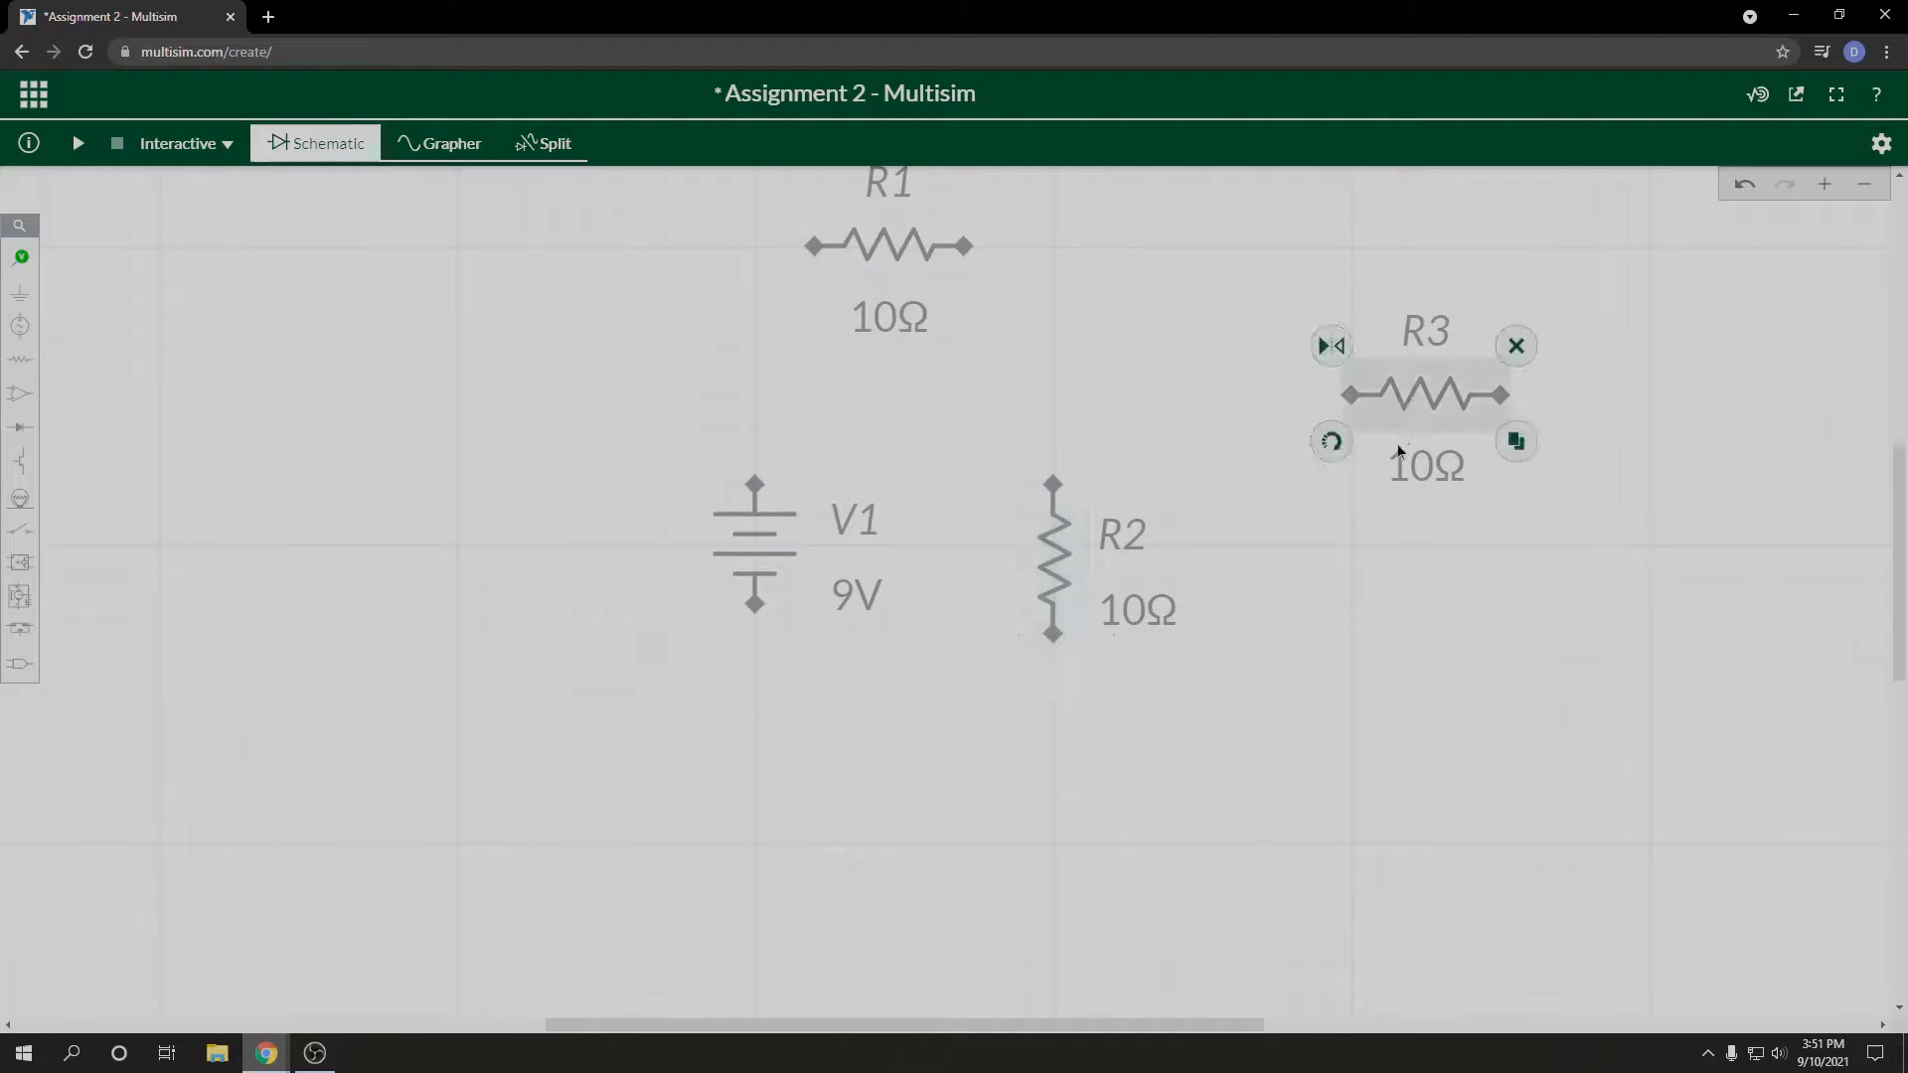
{"action": "left_click", "coordinate": [1332, 438]}
{"action": "left_click_drag", "start_coordinate": [1431, 418], "coordinate": [1319, 566]}
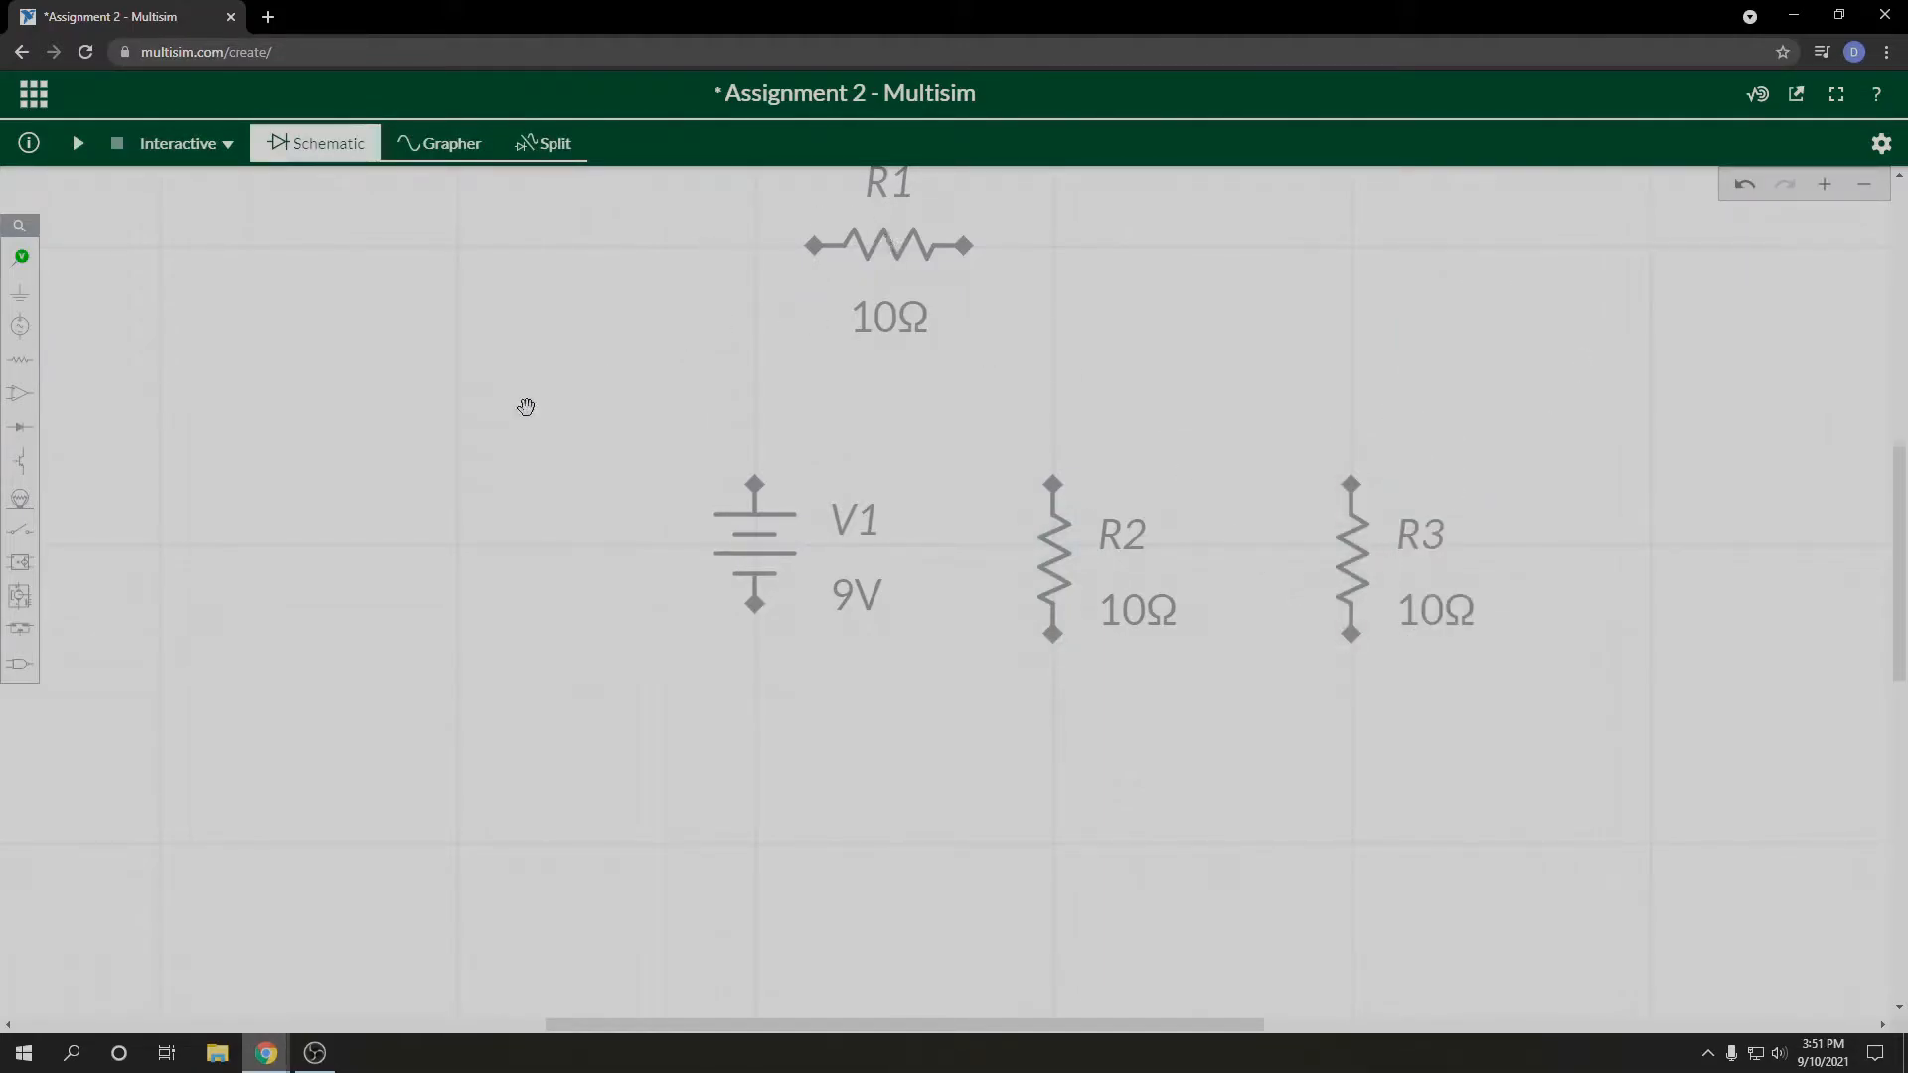
Step: Wire V1's upper terminal through R1 to the upper end of R2, and join R3's upper end to the same node
{"action": "left_click", "coordinate": [757, 485]}
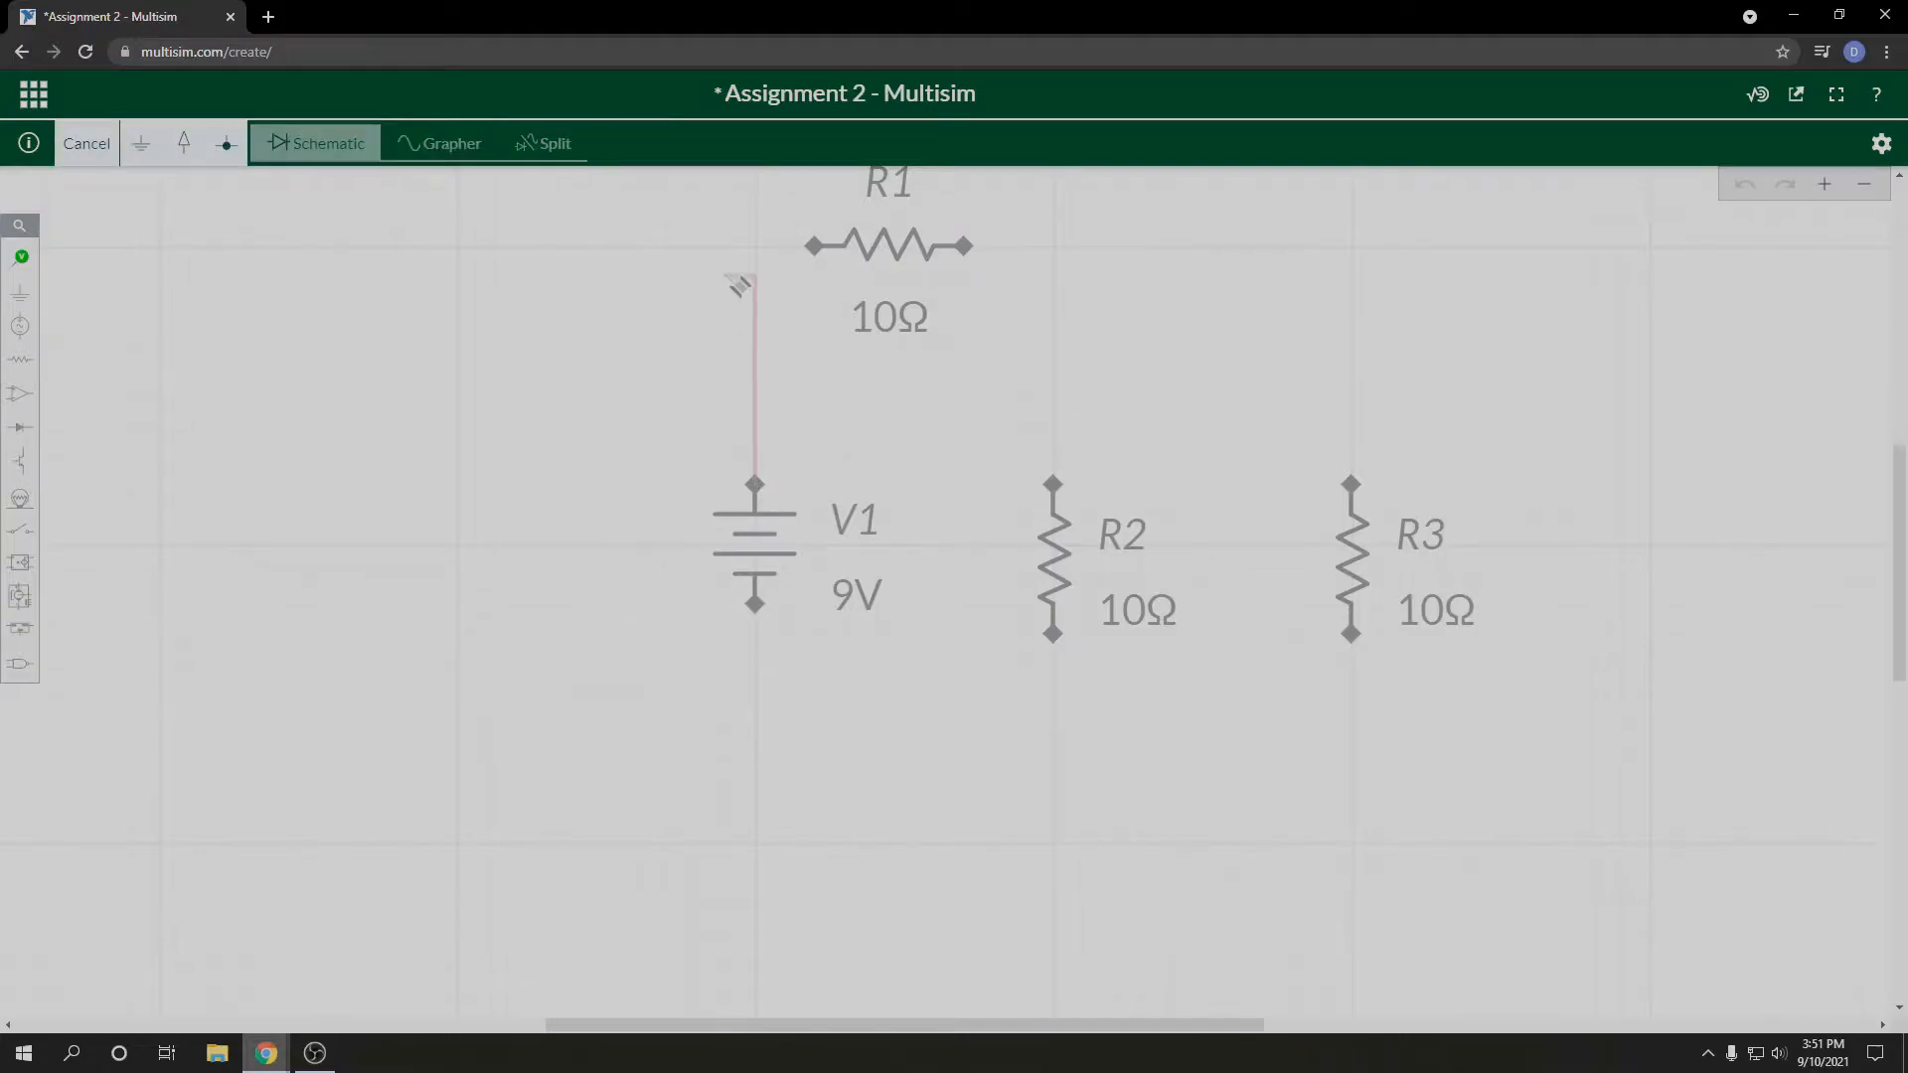
{"action": "left_click", "coordinate": [821, 248]}
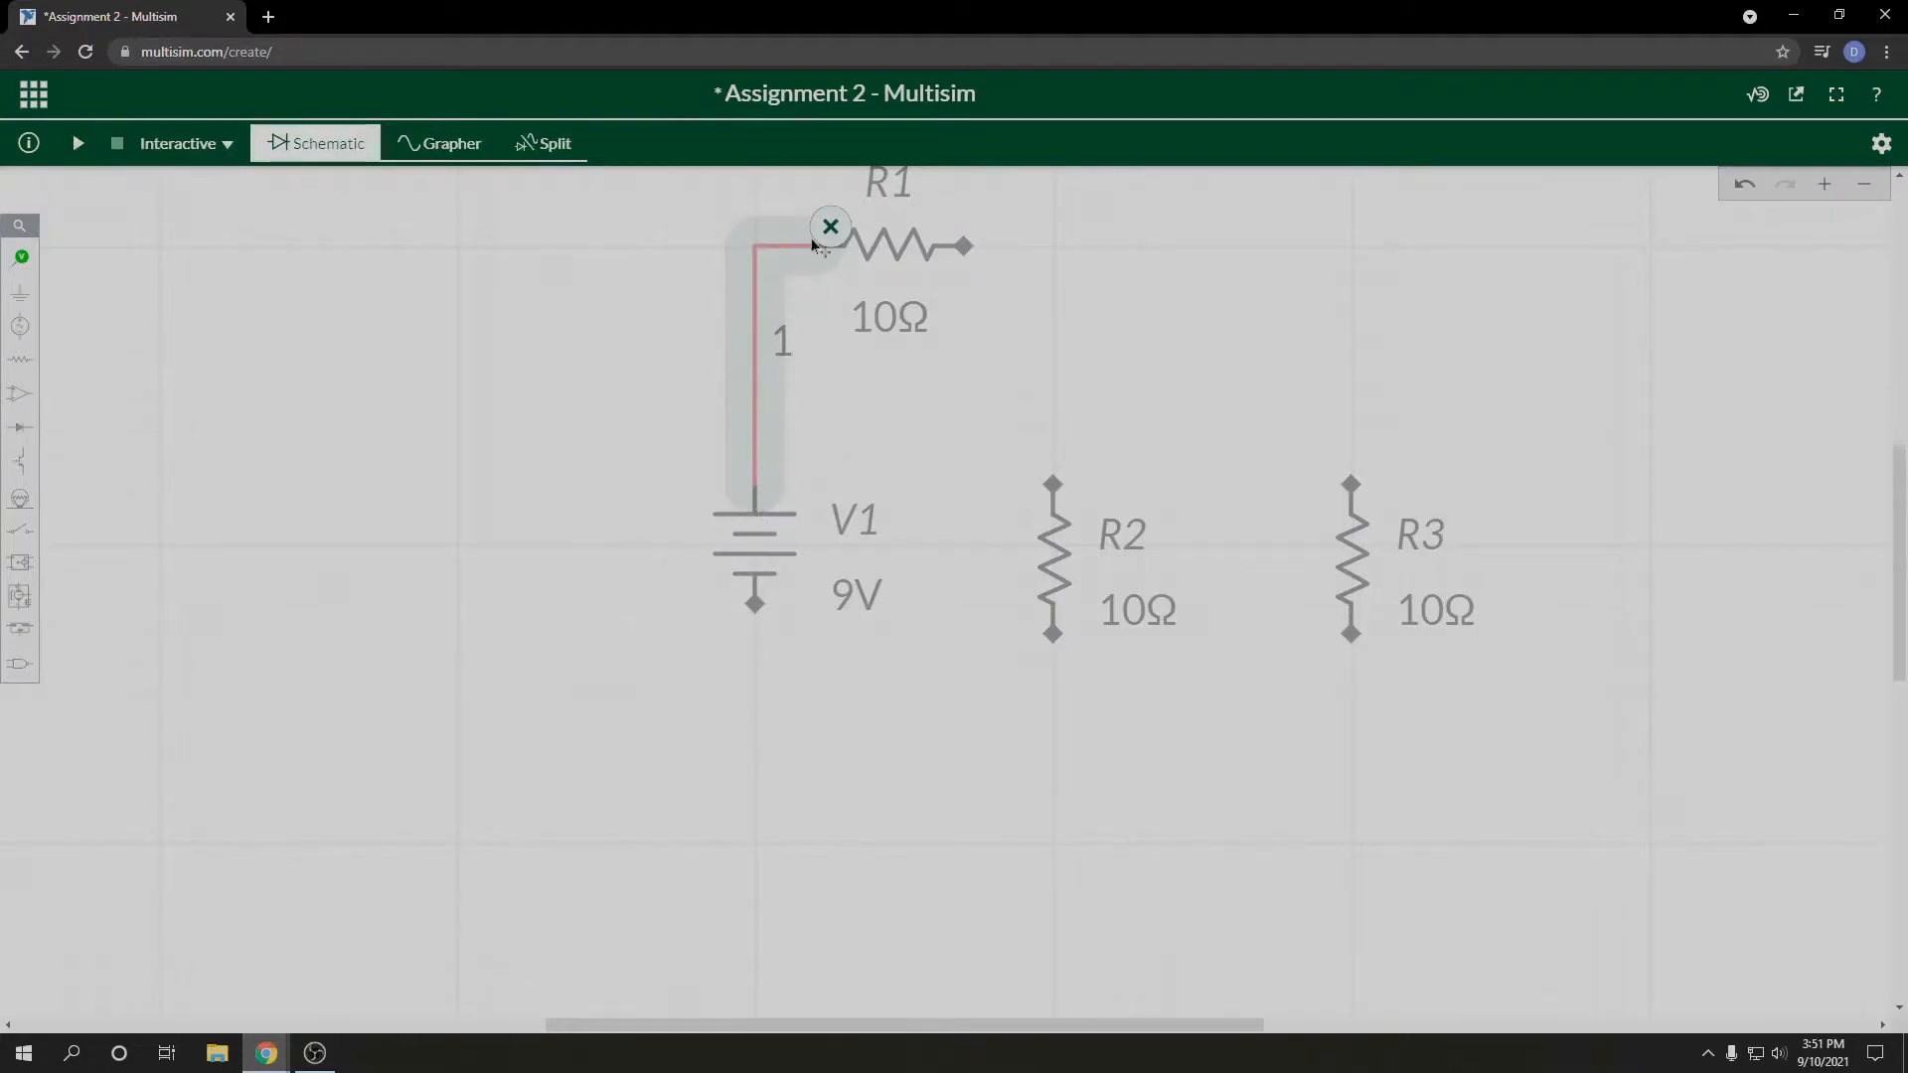
{"action": "left_click", "coordinate": [966, 248]}
{"action": "left_click", "coordinate": [1053, 484]}
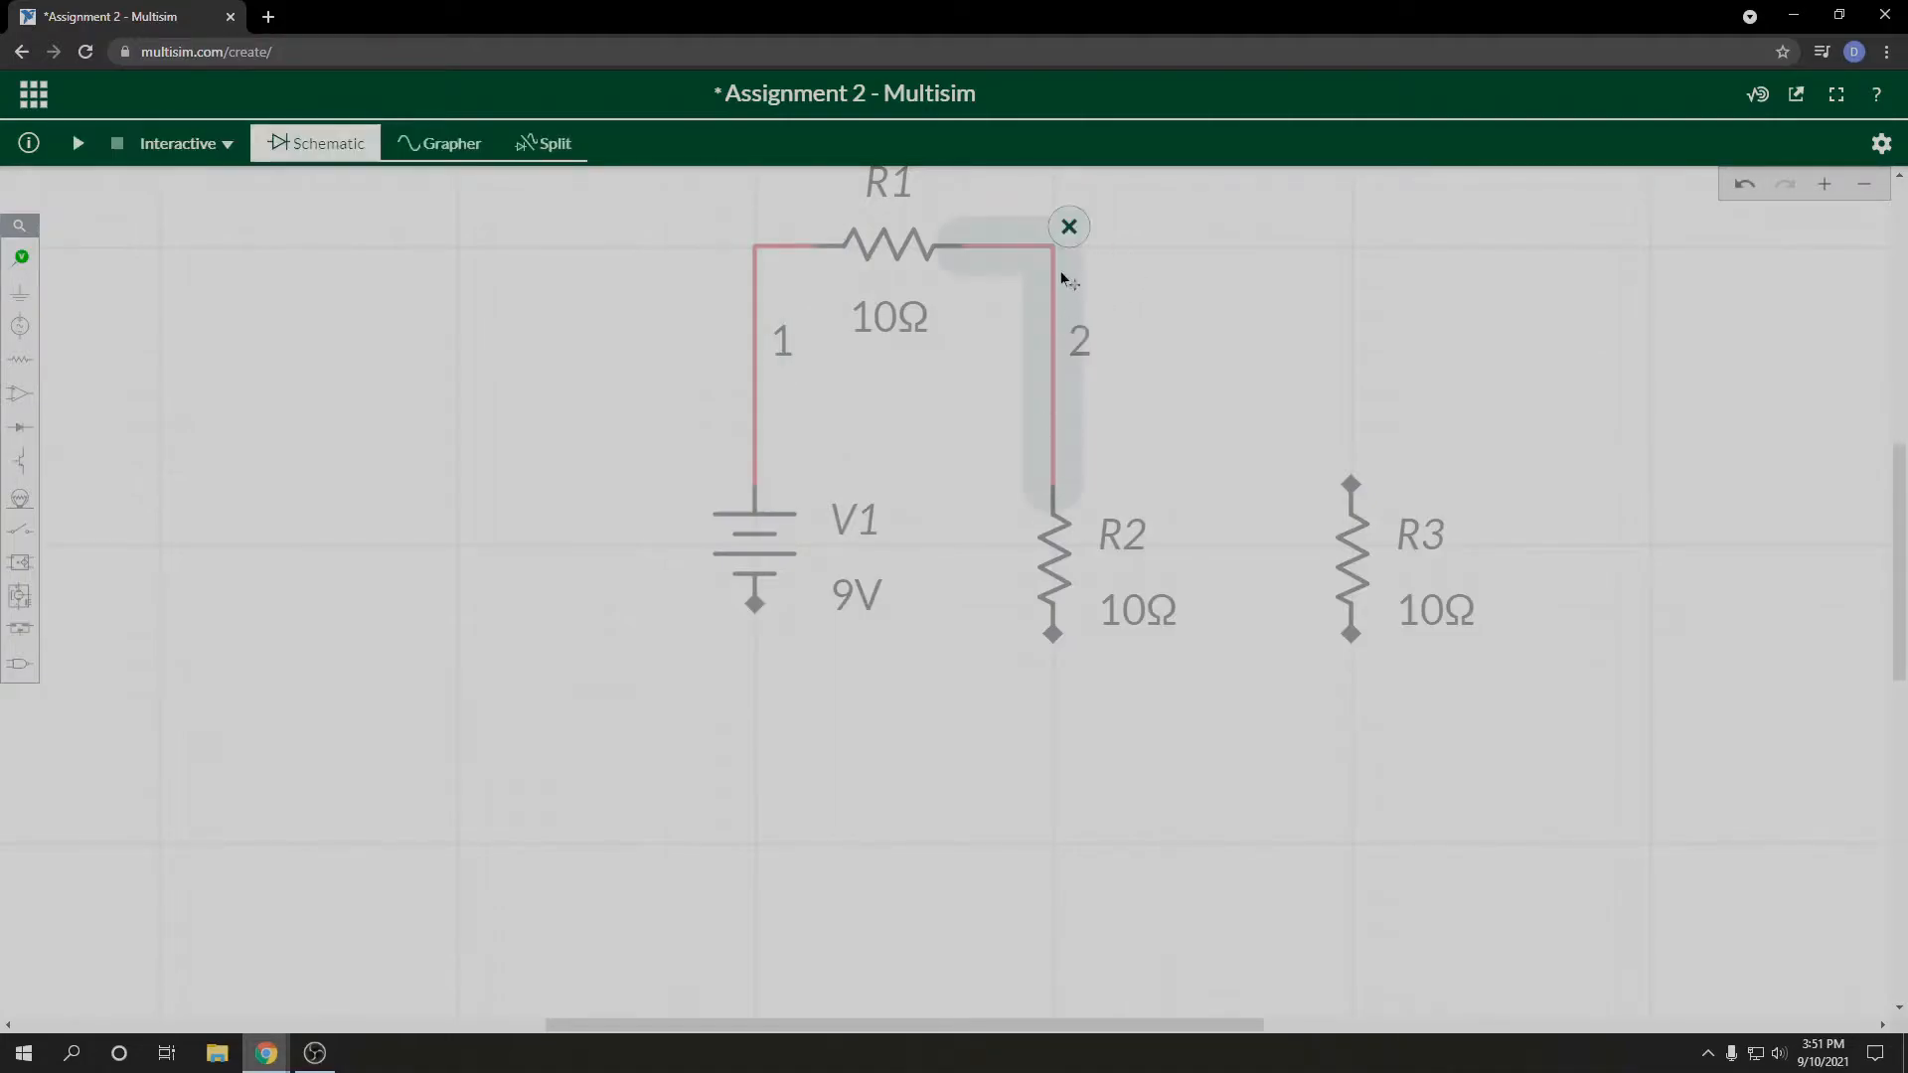
{"action": "left_click", "coordinate": [1351, 482]}
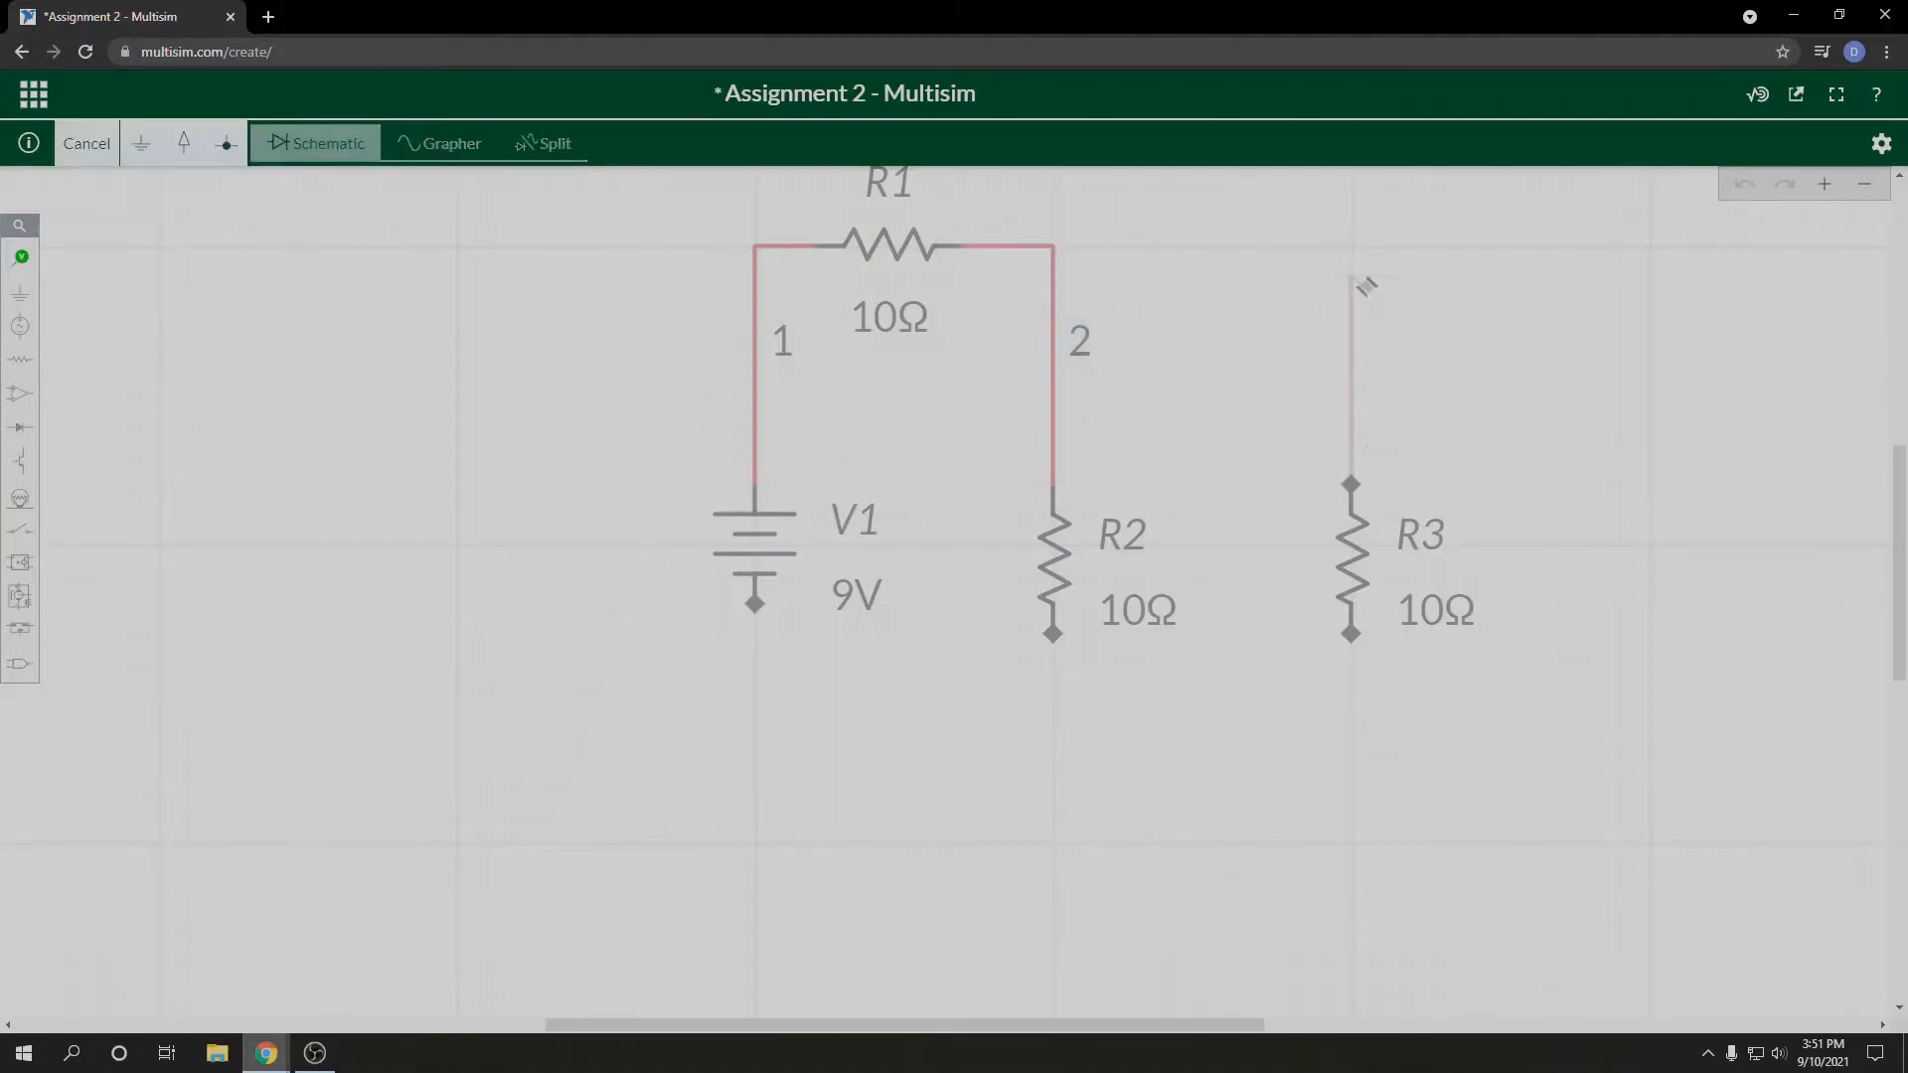
{"action": "left_click", "coordinate": [1059, 253]}
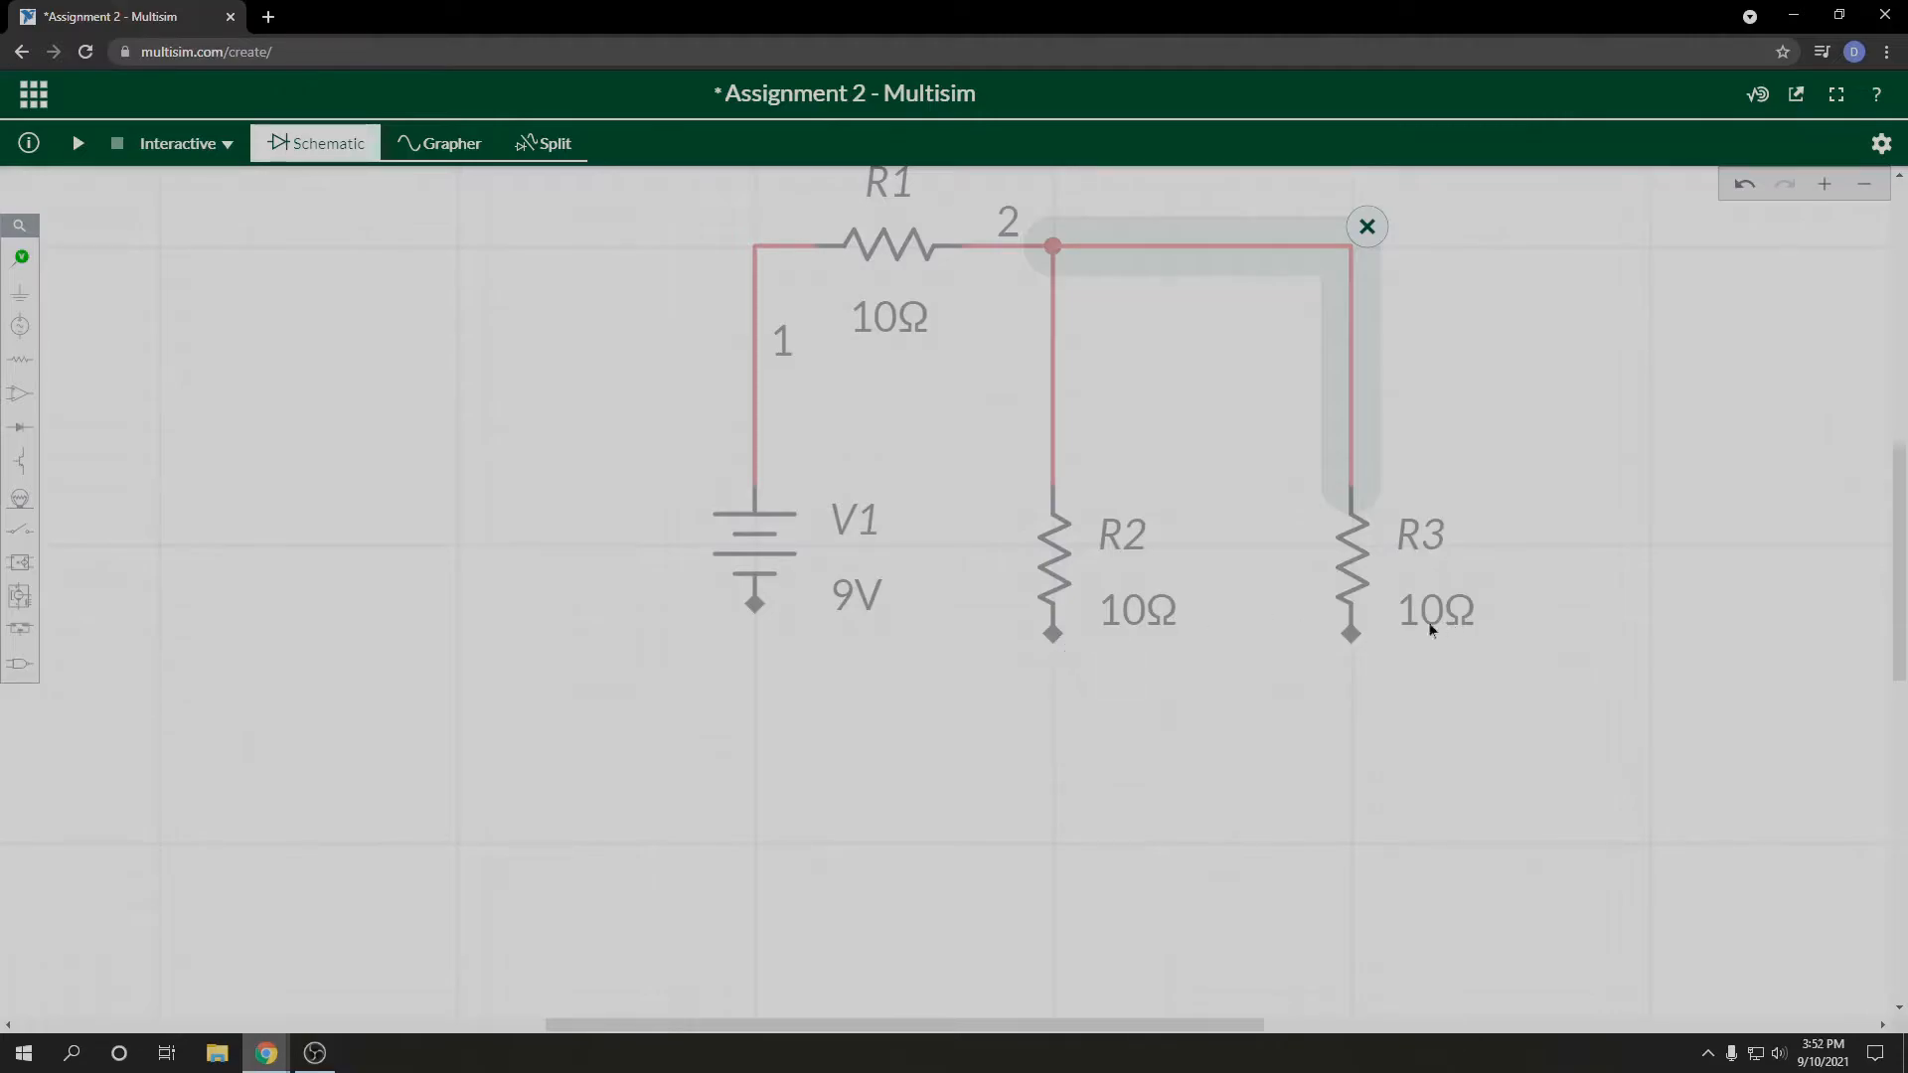
Step: Wire the lower ends of R2 and R3 together and back to V1's lower terminal
{"action": "left_click", "coordinate": [1049, 635]}
{"action": "left_click", "coordinate": [754, 604]}
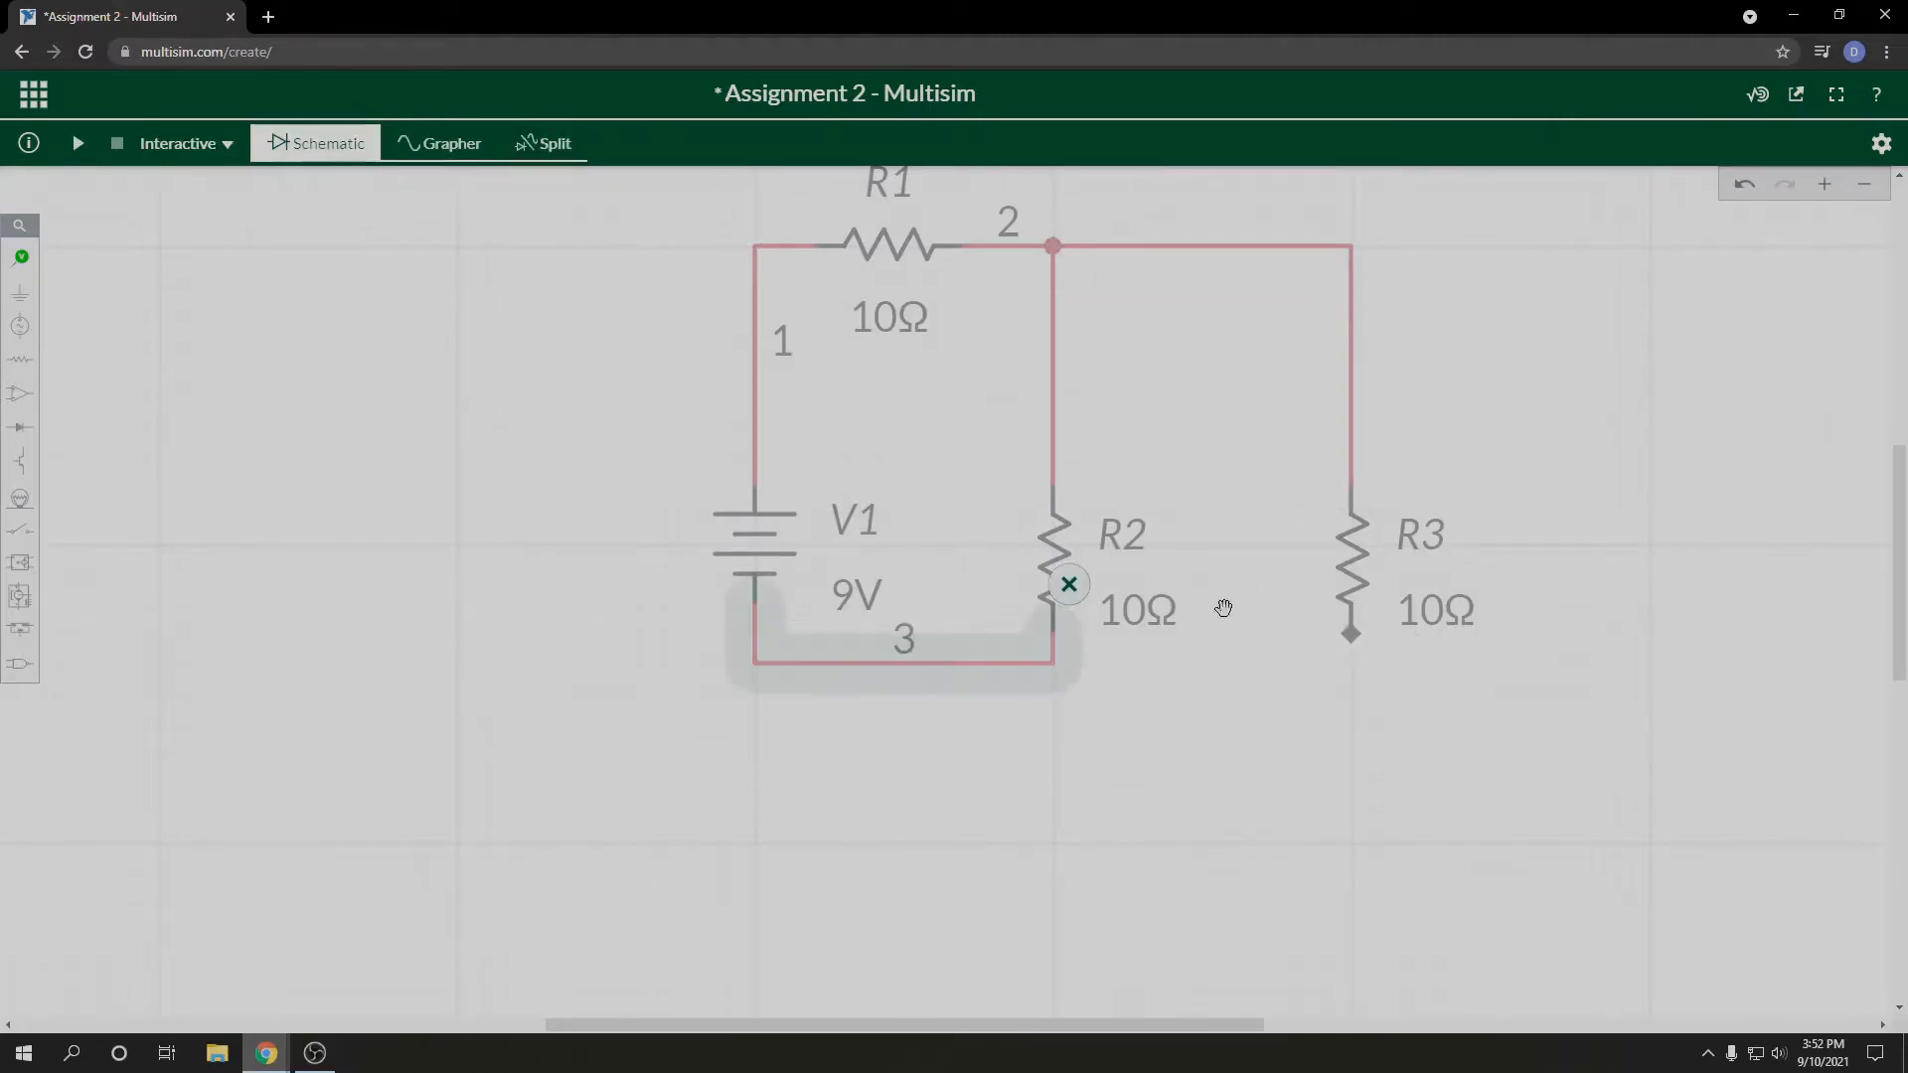
{"action": "left_click", "coordinate": [1351, 633]}
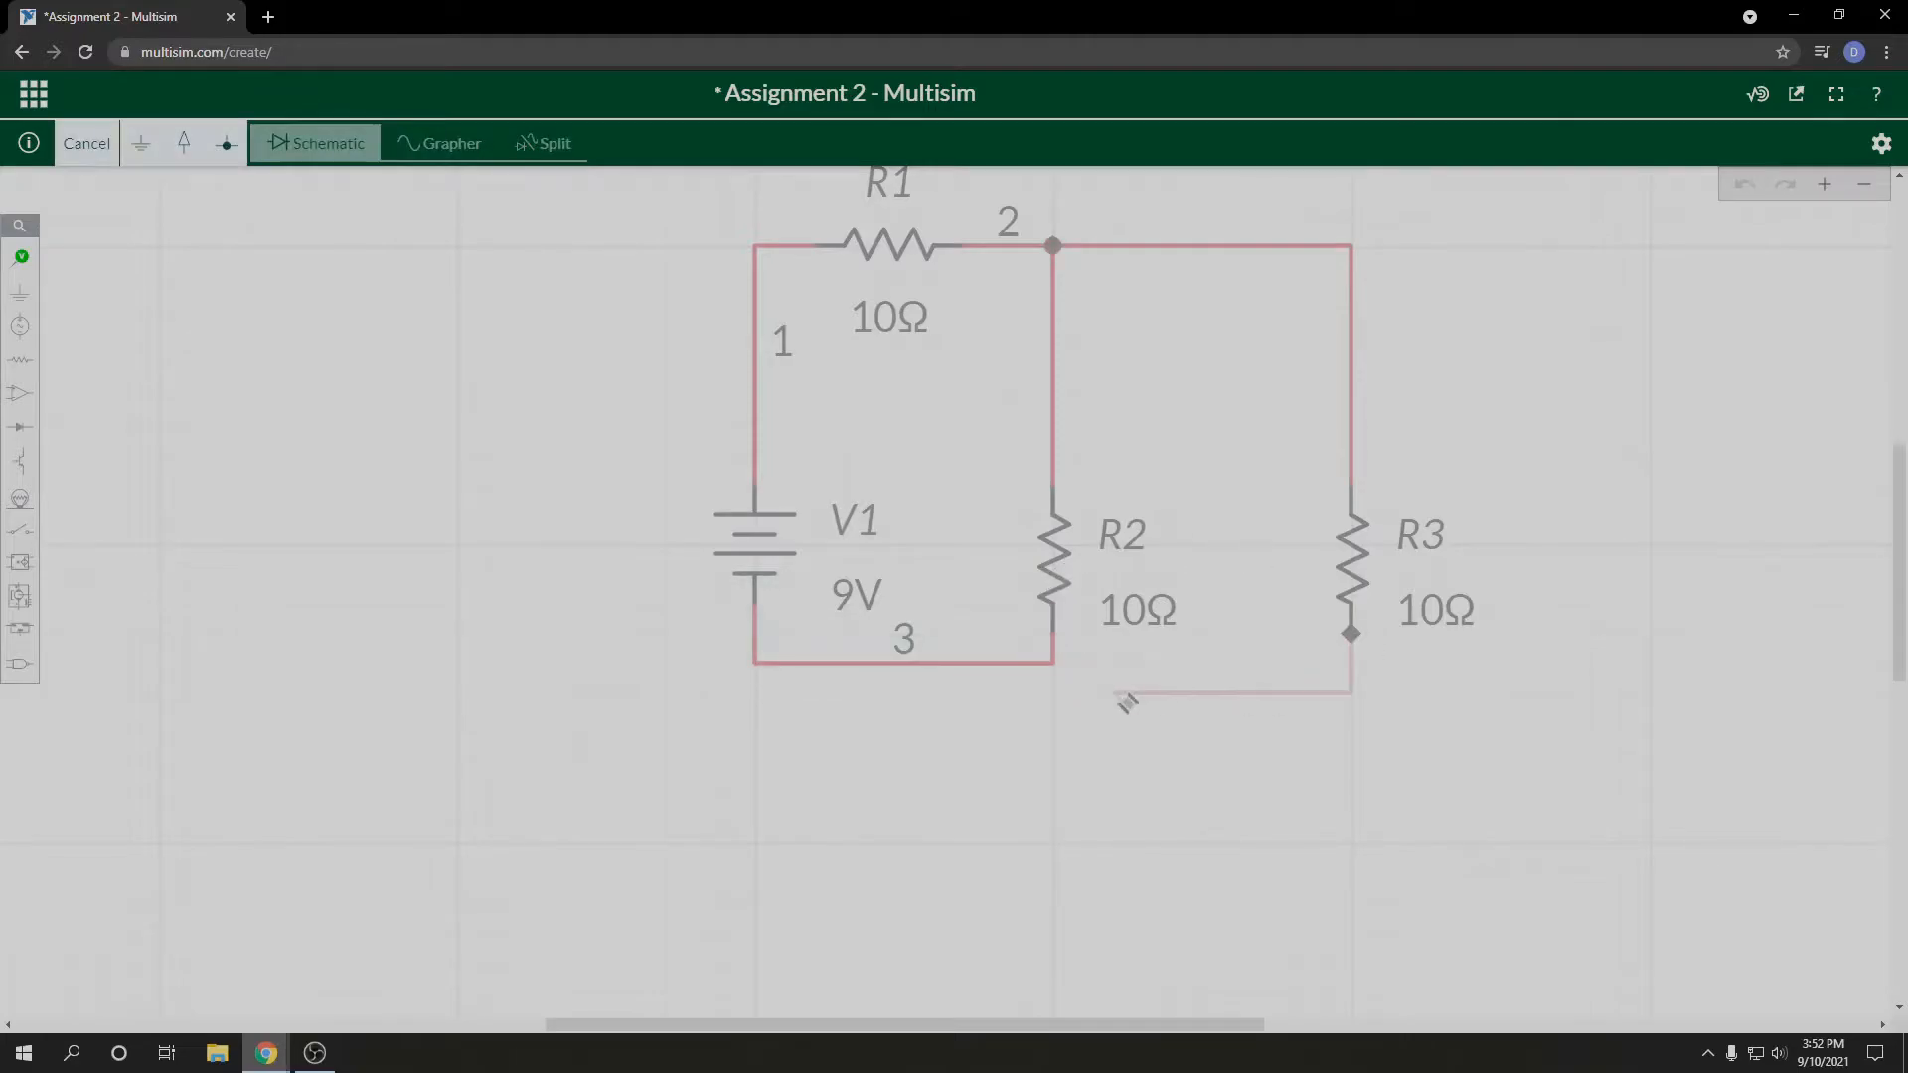
{"action": "left_click", "coordinate": [1055, 666]}
{"action": "left_click", "coordinate": [1450, 726]}
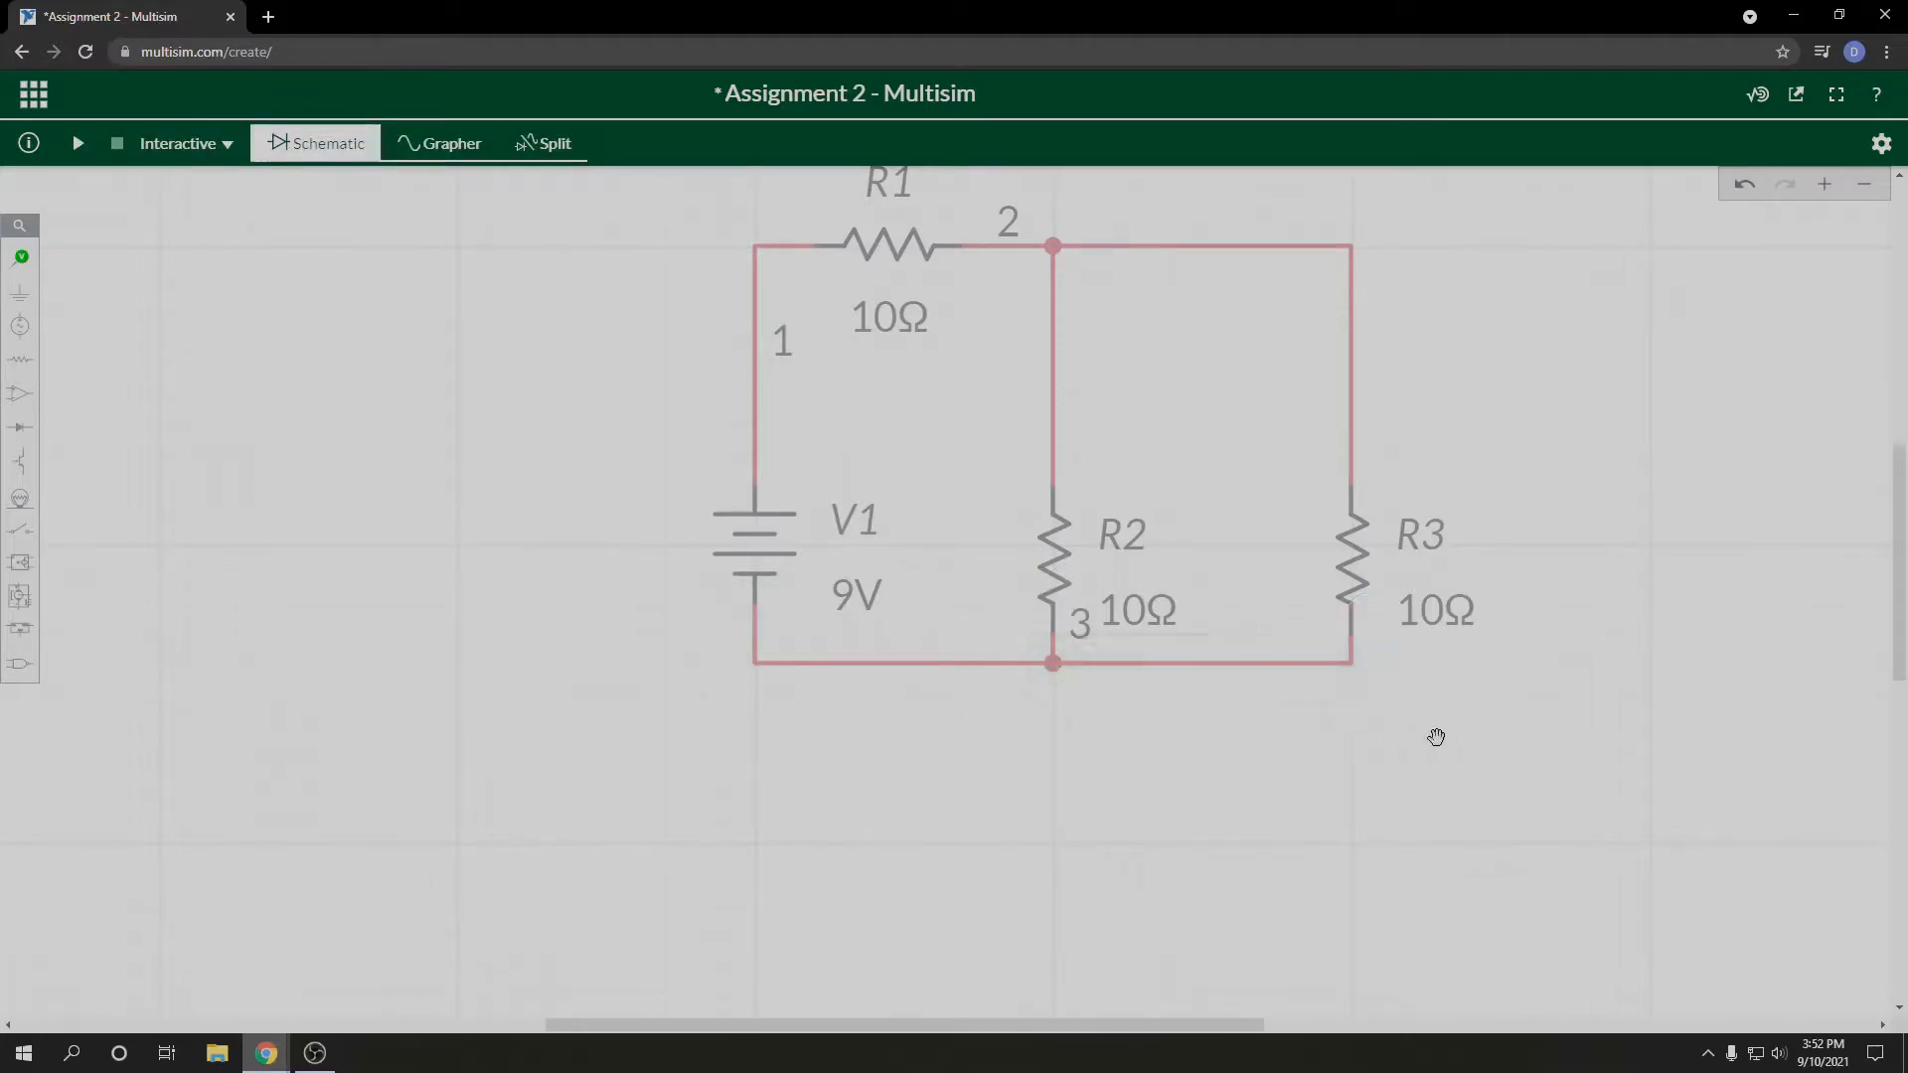
Step: Place a ground symbol below V1 and wire it to the corner of the bottom wire
{"action": "left_click", "coordinate": [20, 291]}
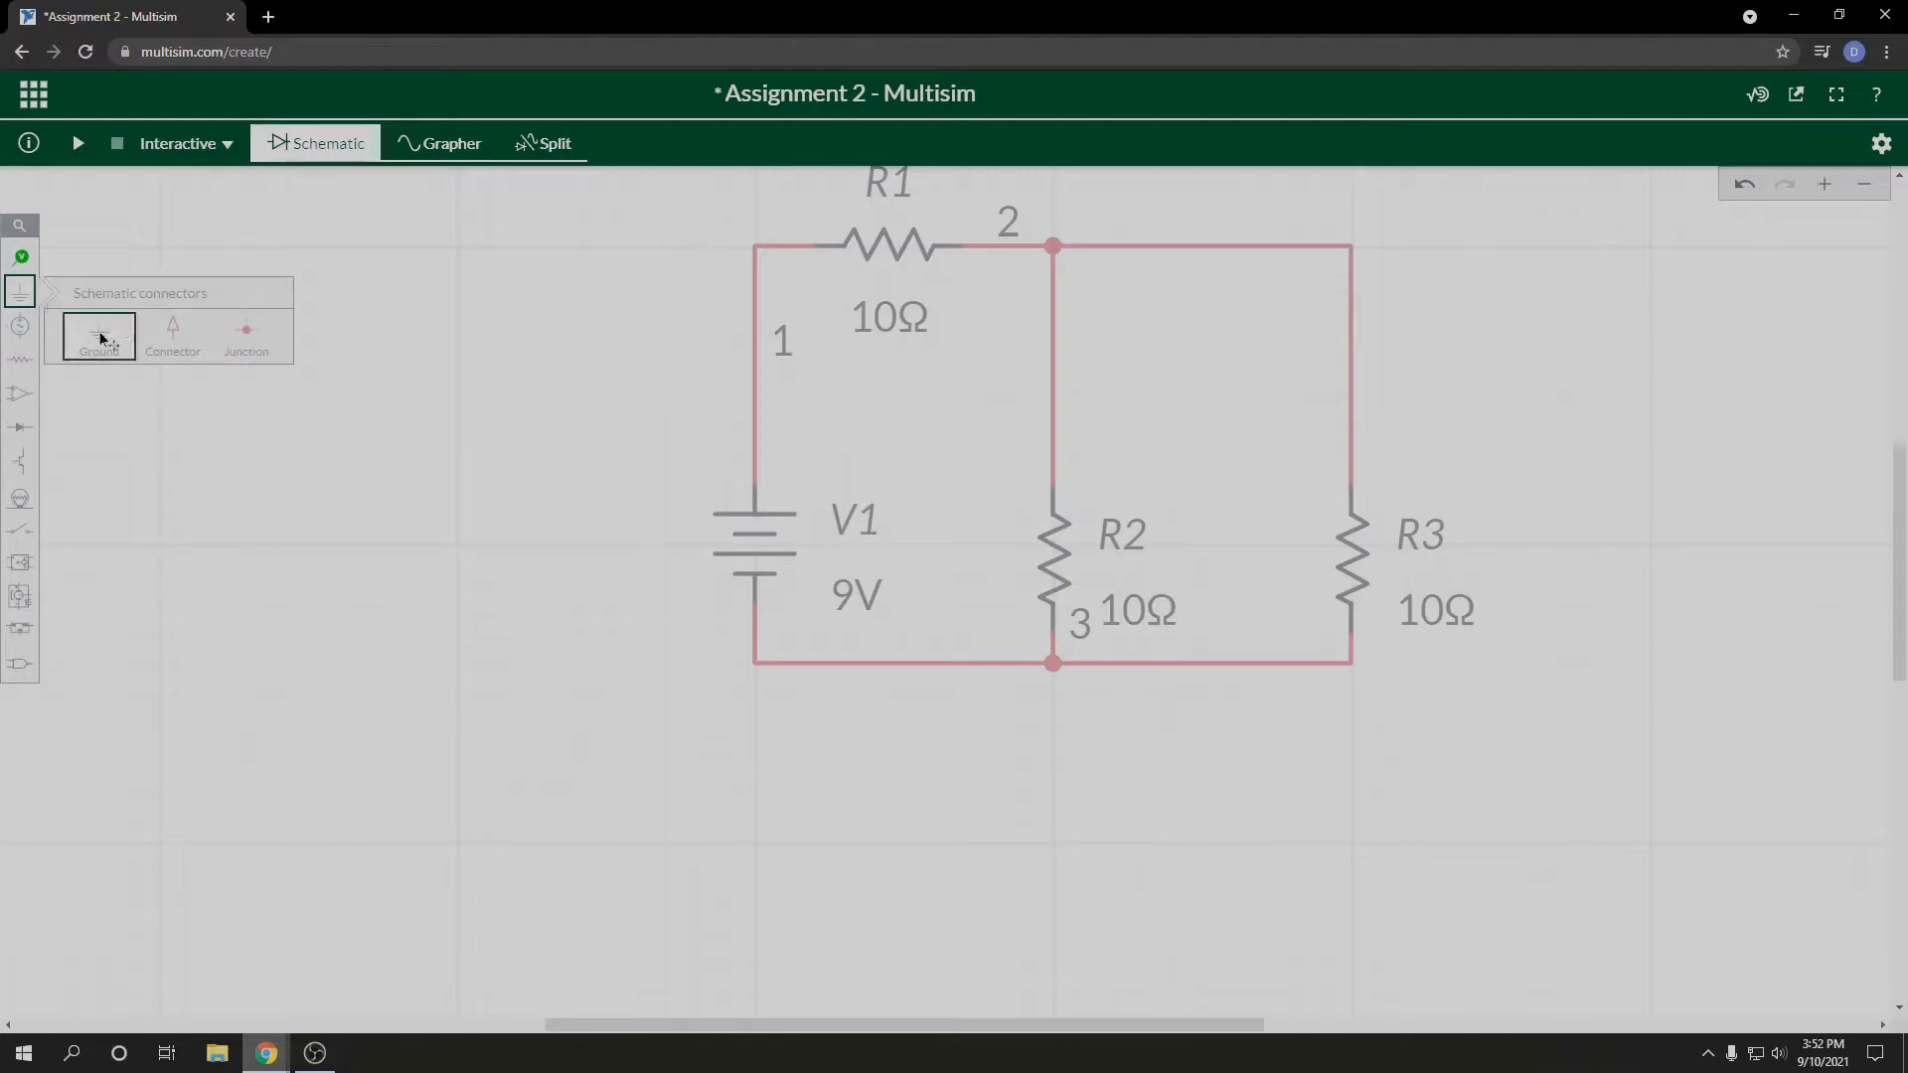
{"action": "left_click", "coordinate": [100, 339]}
{"action": "left_click", "coordinate": [752, 833]}
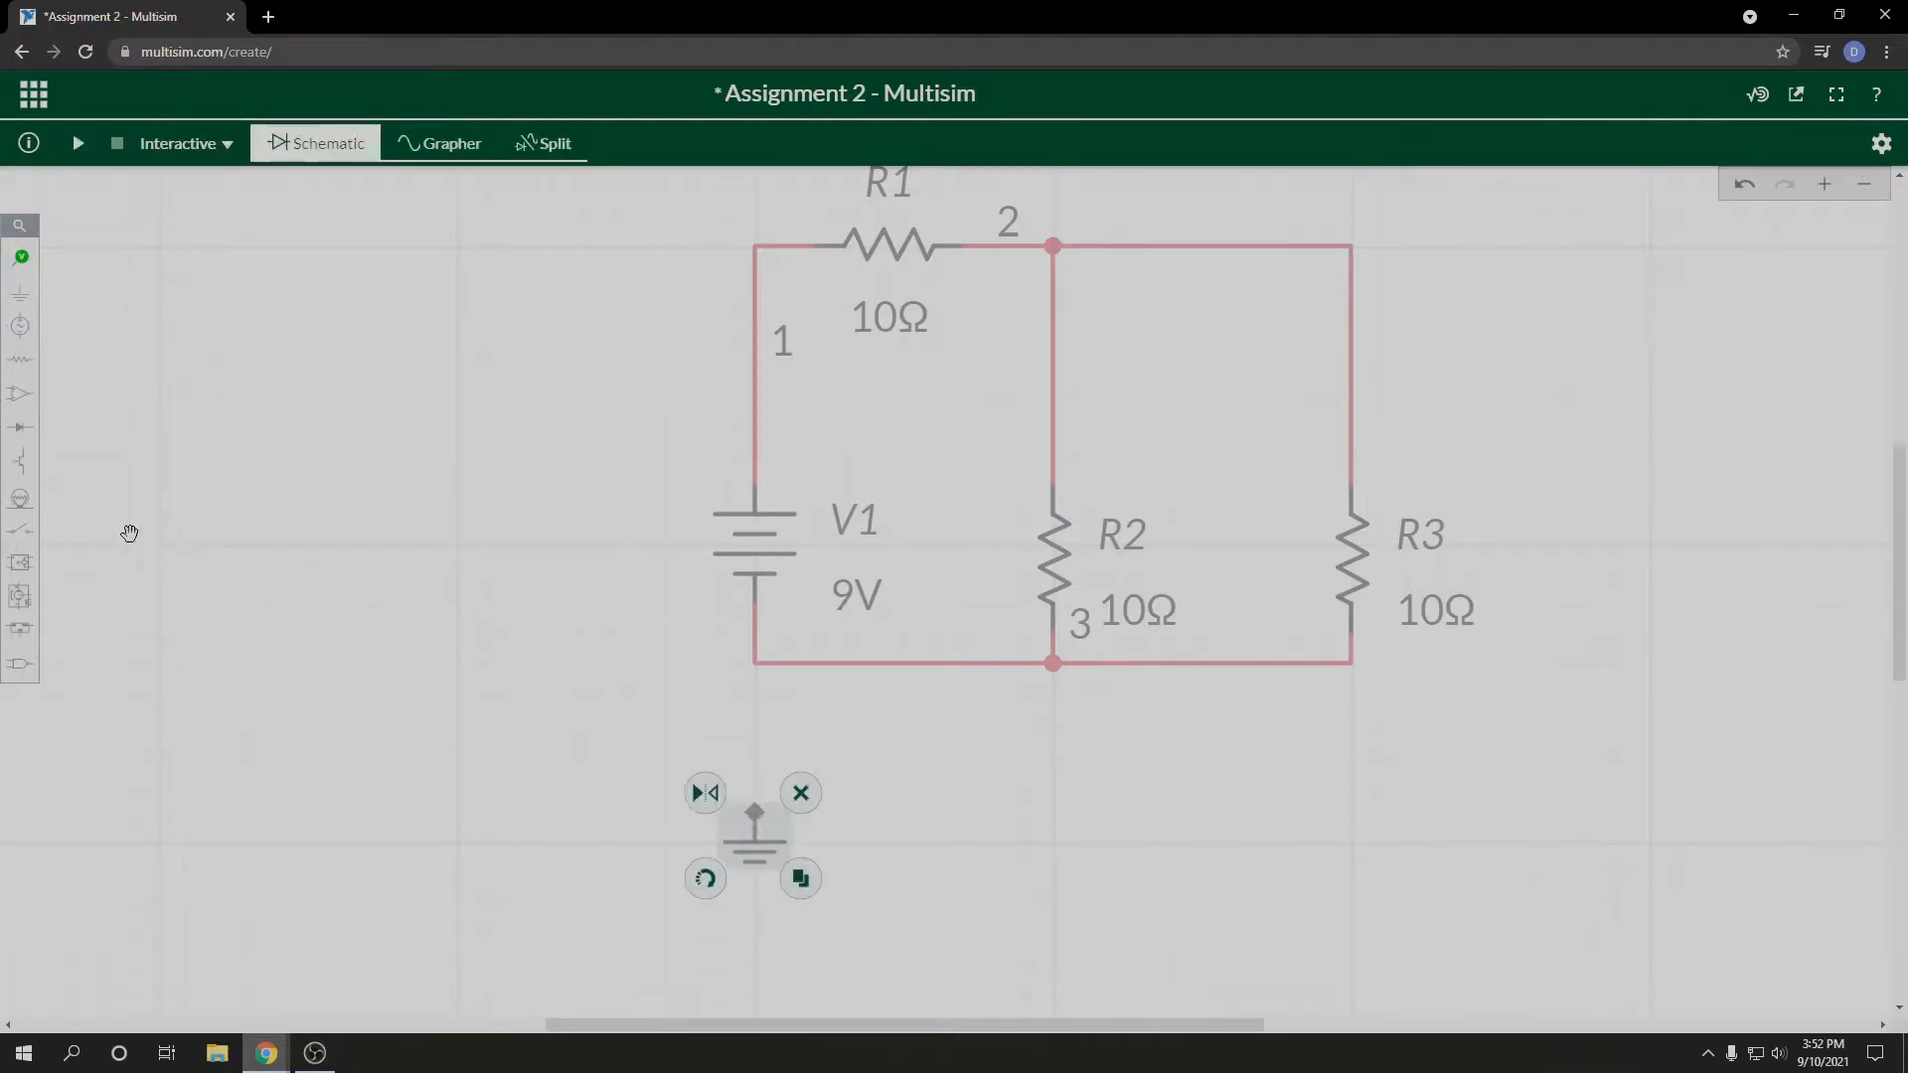
{"action": "left_click", "coordinate": [755, 812]}
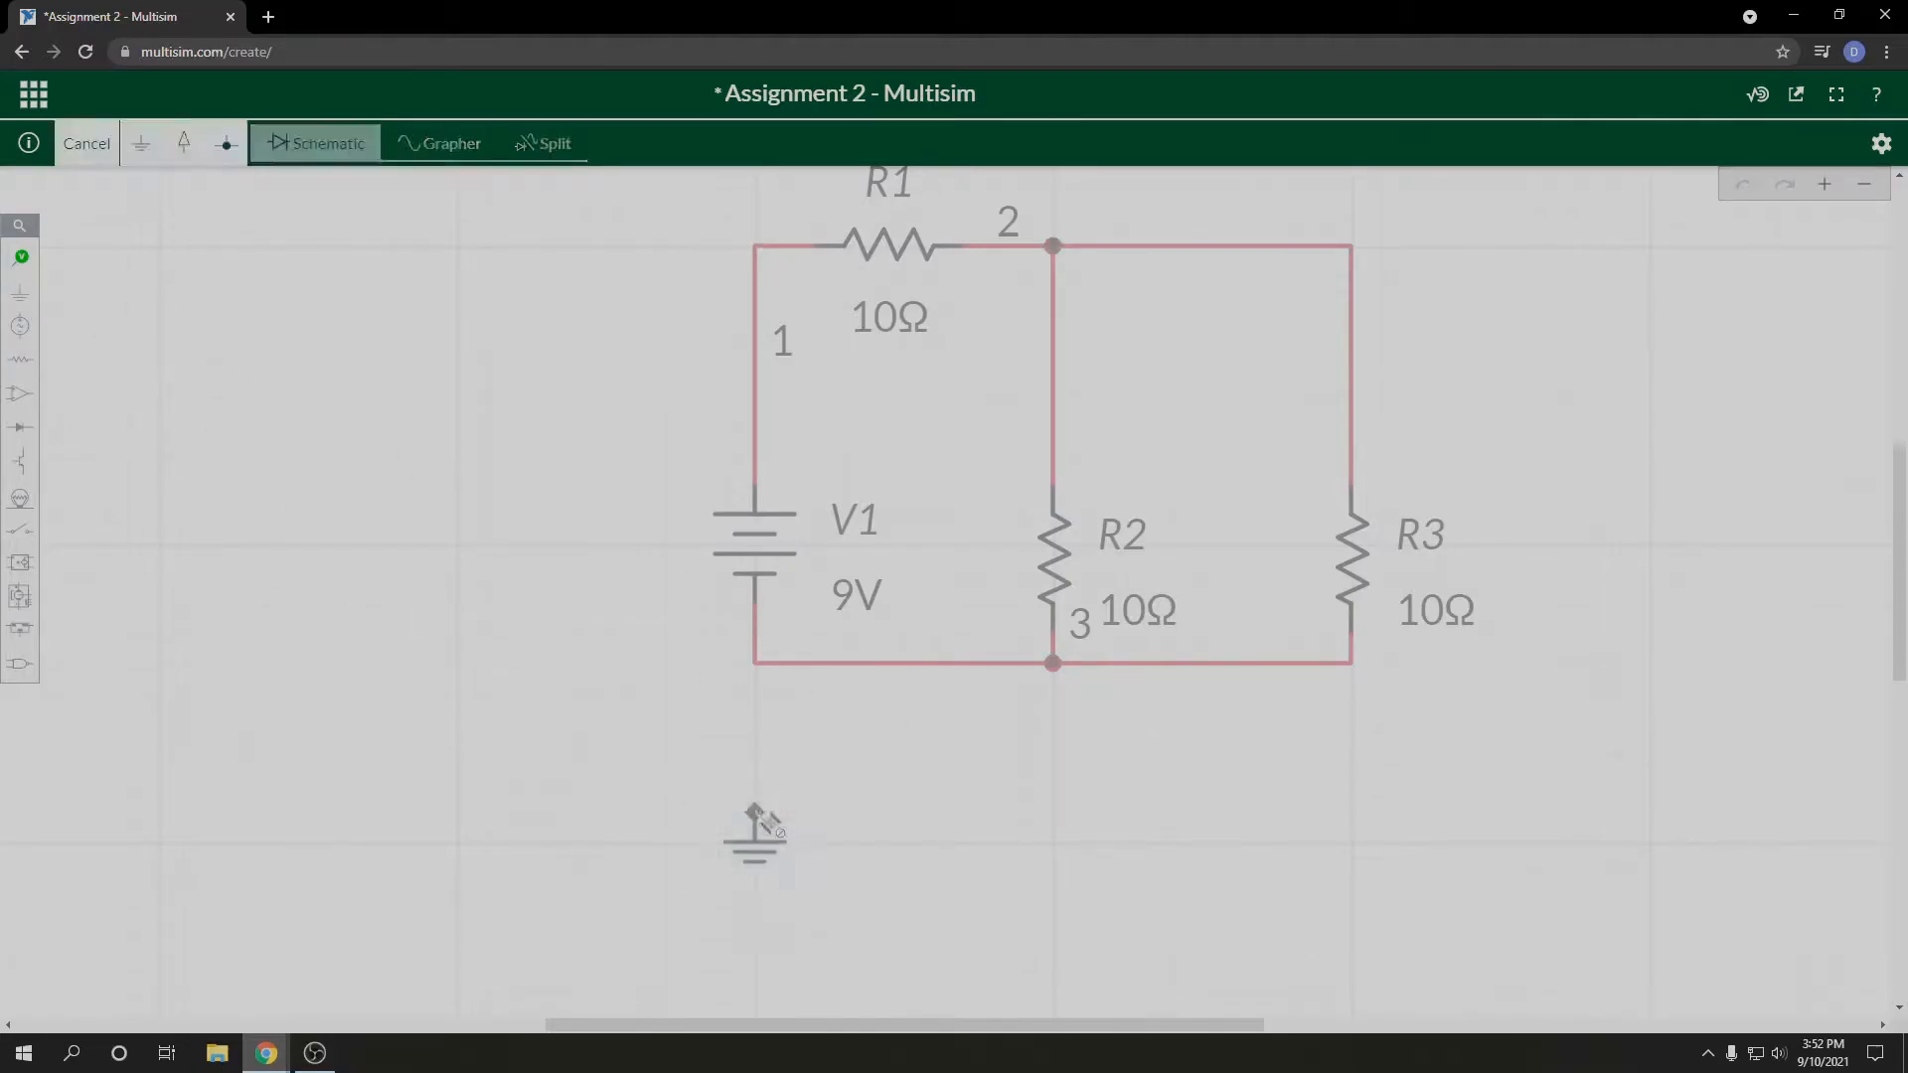
{"action": "left_click", "coordinate": [763, 661]}
{"action": "left_click", "coordinate": [988, 797]}
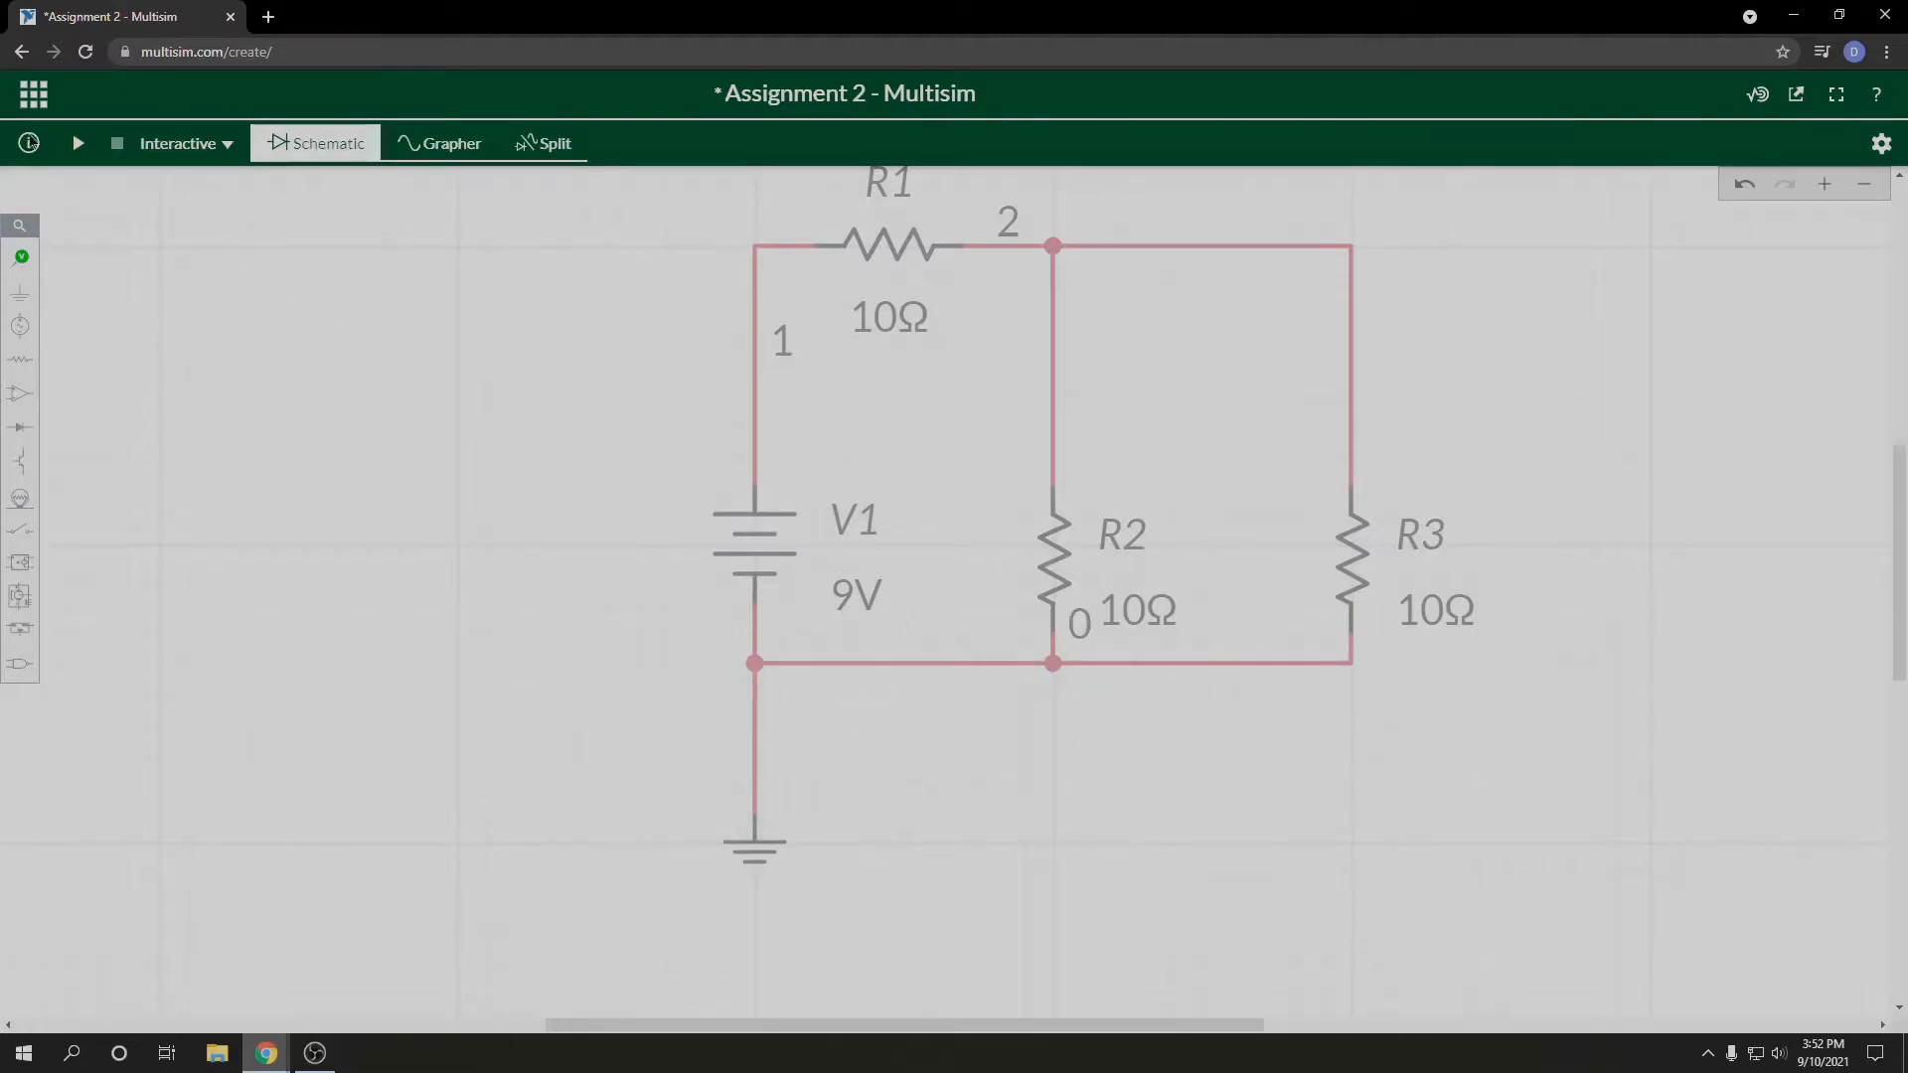
Step: Attach a current probe to the wire between V1 and R1 and run the interactive simulation
{"action": "mouse_move", "coordinate": [21, 257]}
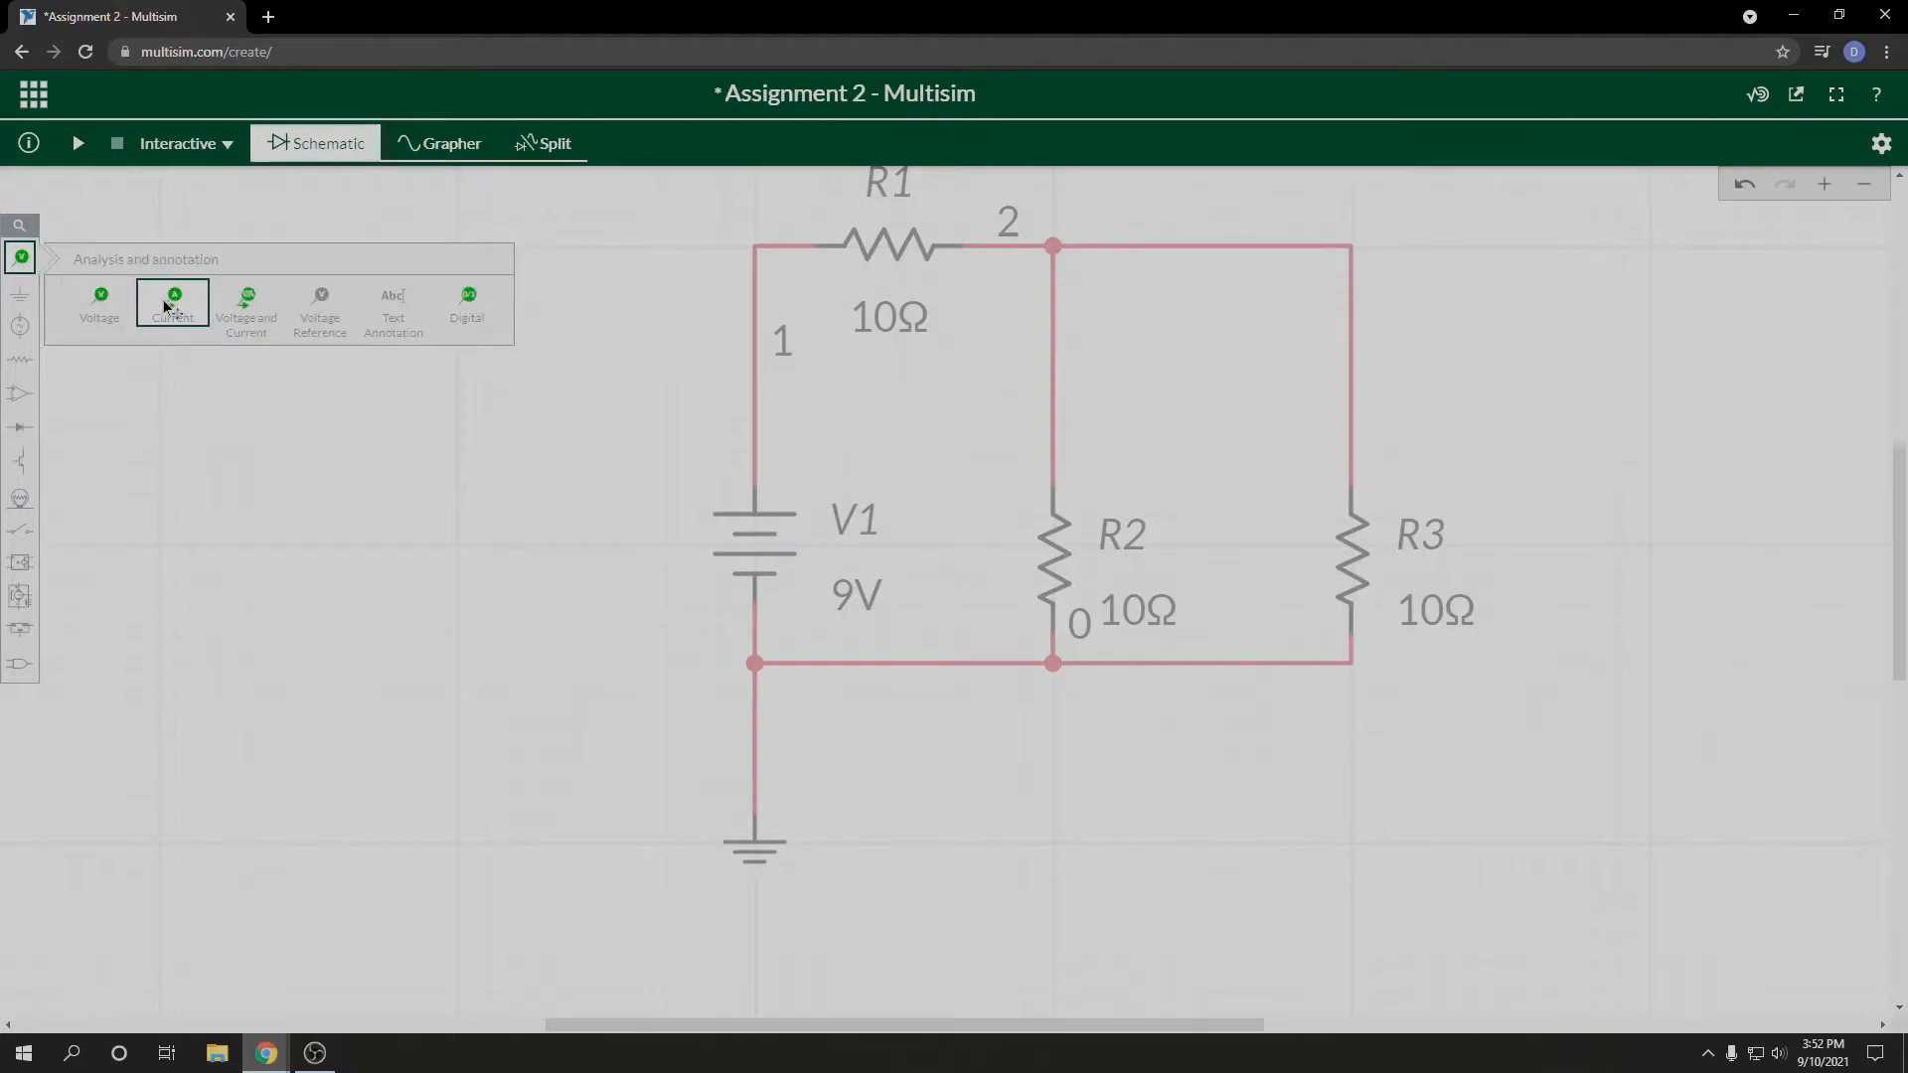
{"action": "left_click", "coordinate": [167, 305]}
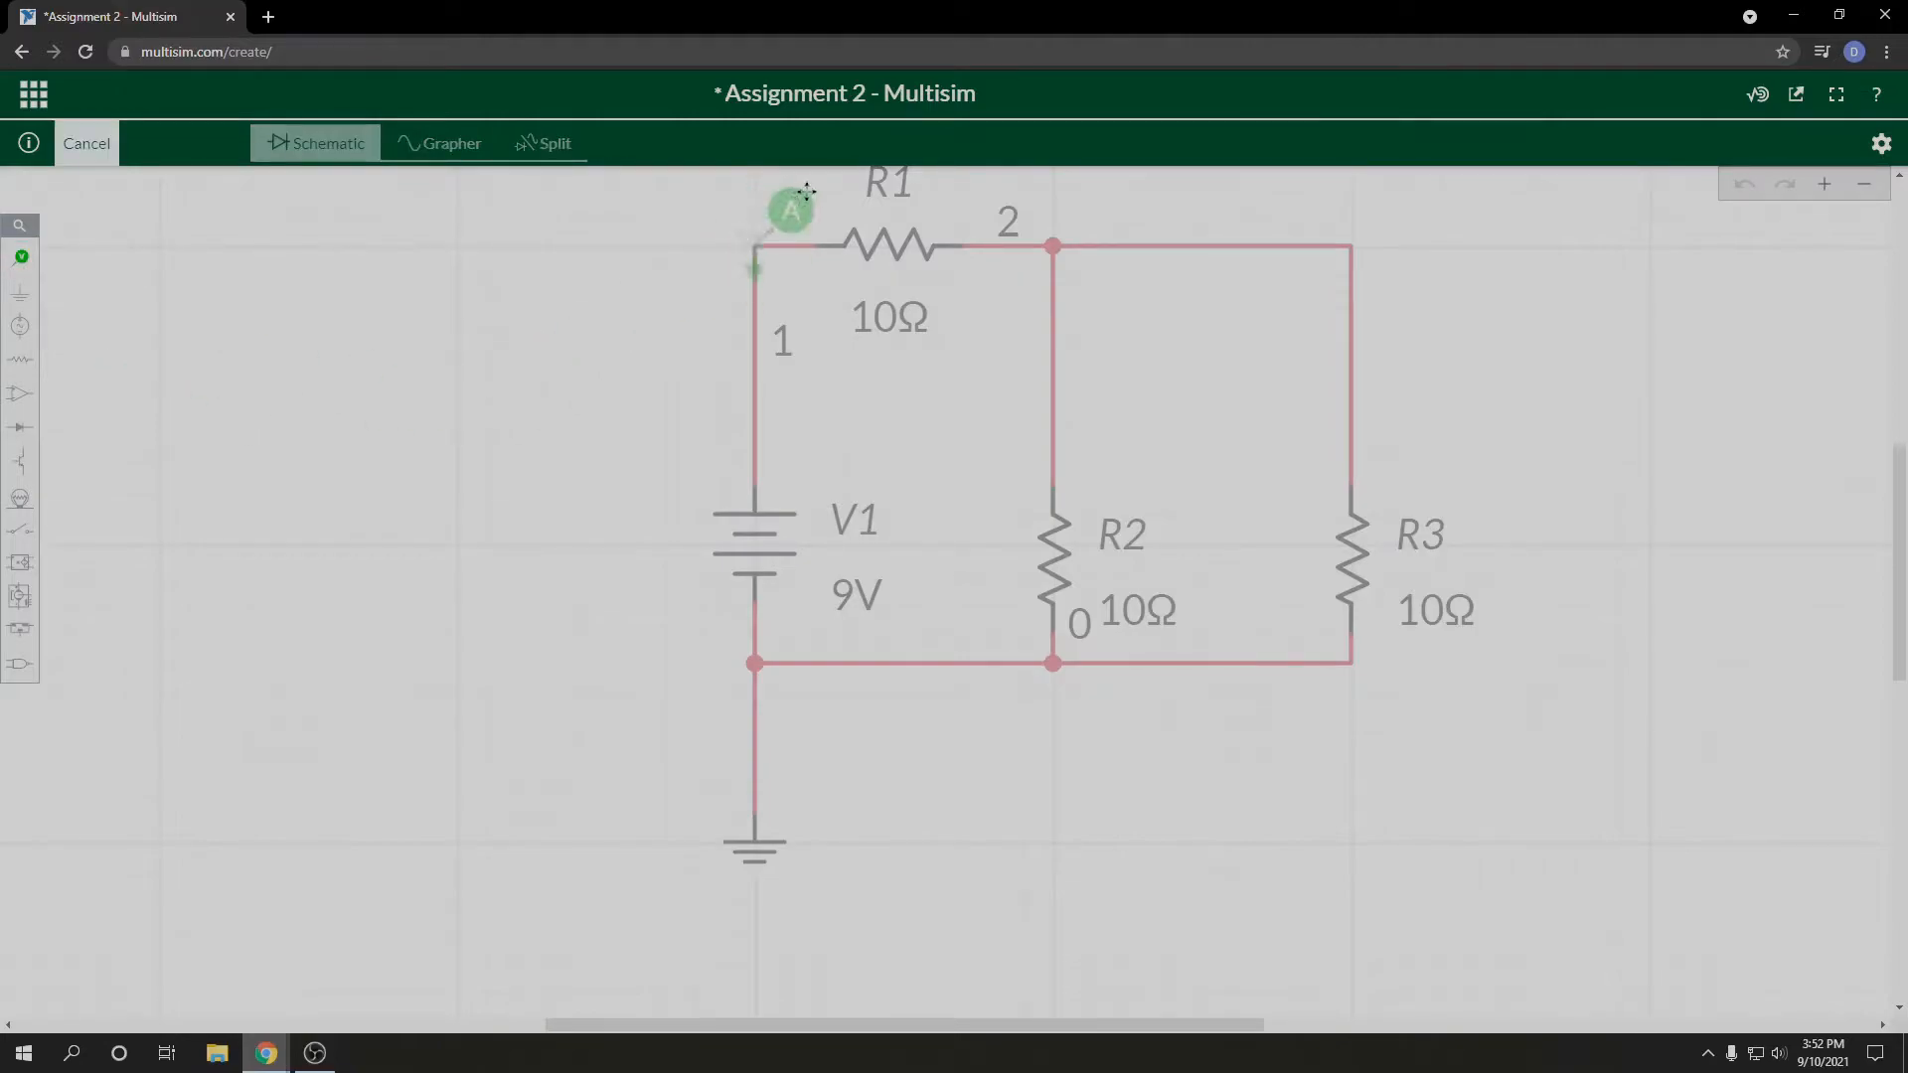
{"action": "left_click", "coordinate": [831, 189]}
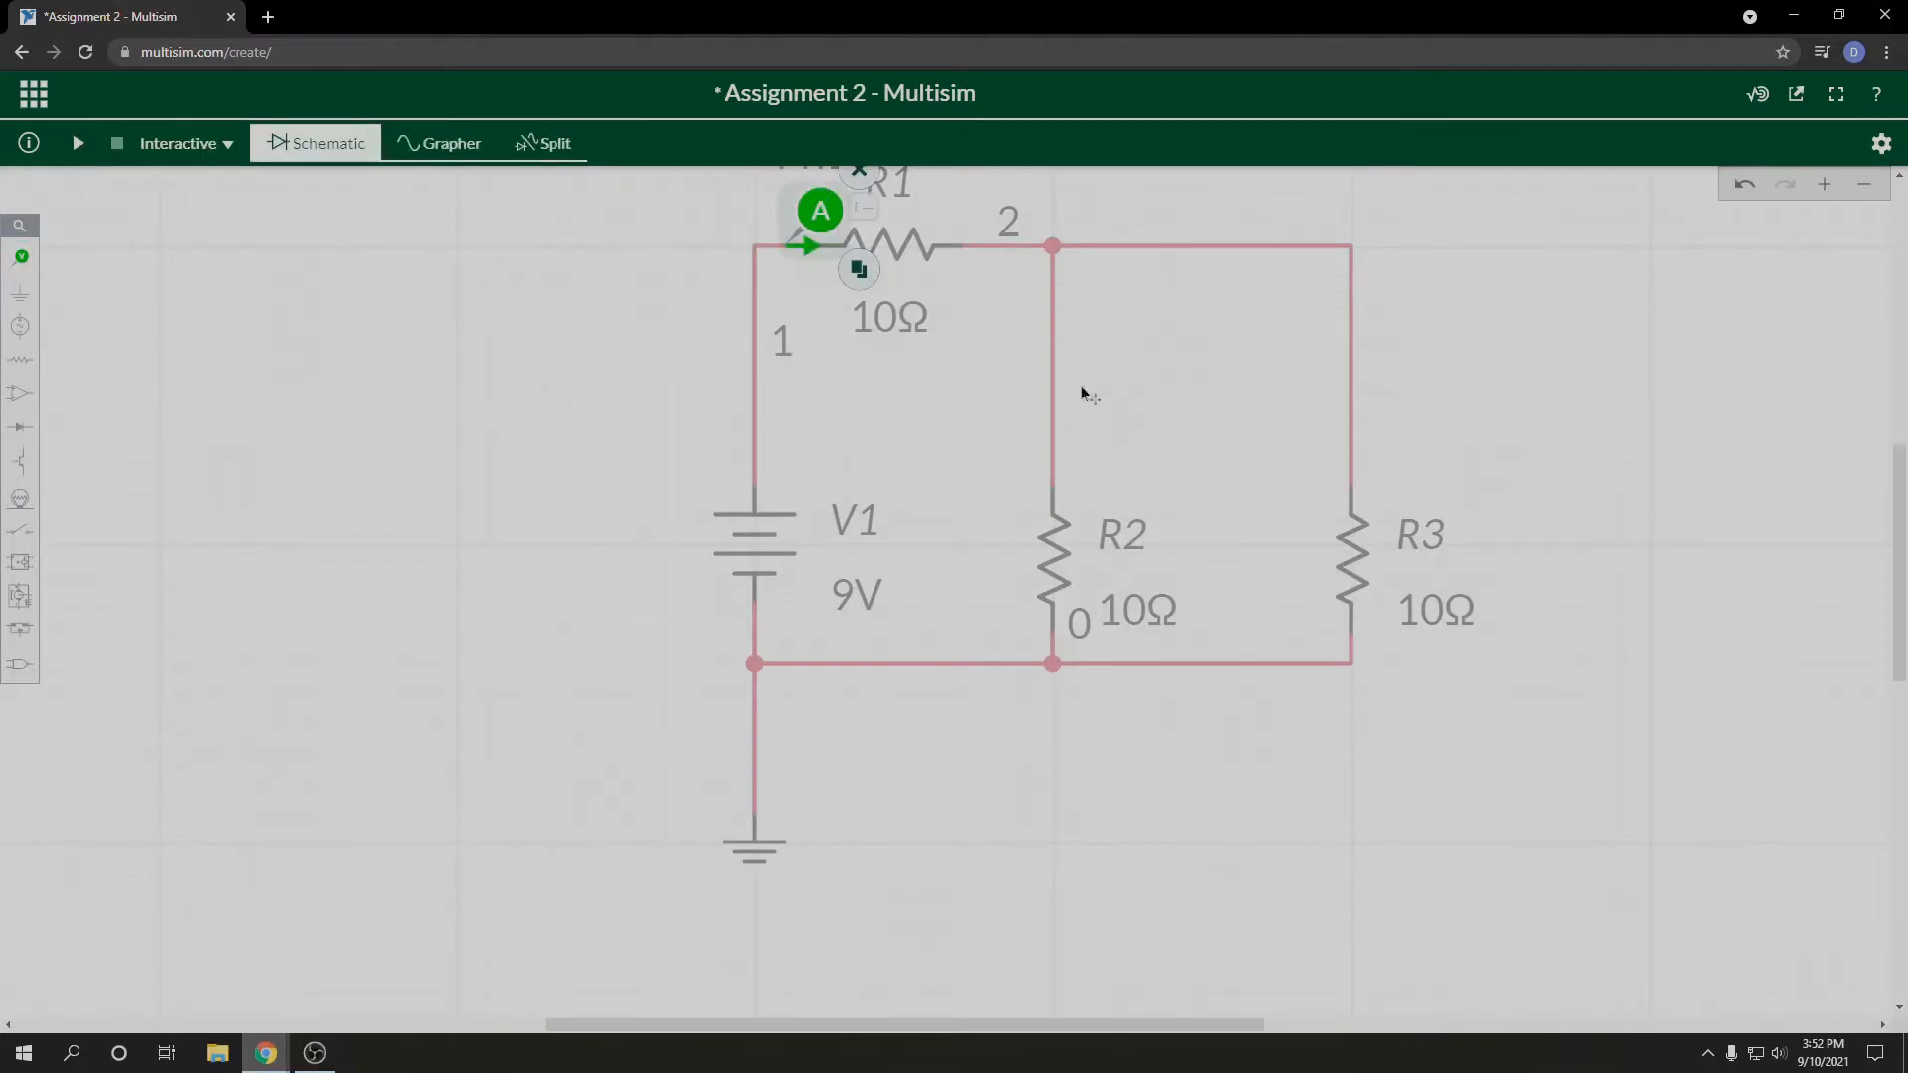
{"action": "left_click_drag", "start_coordinate": [1422, 364], "coordinate": [1413, 467]}
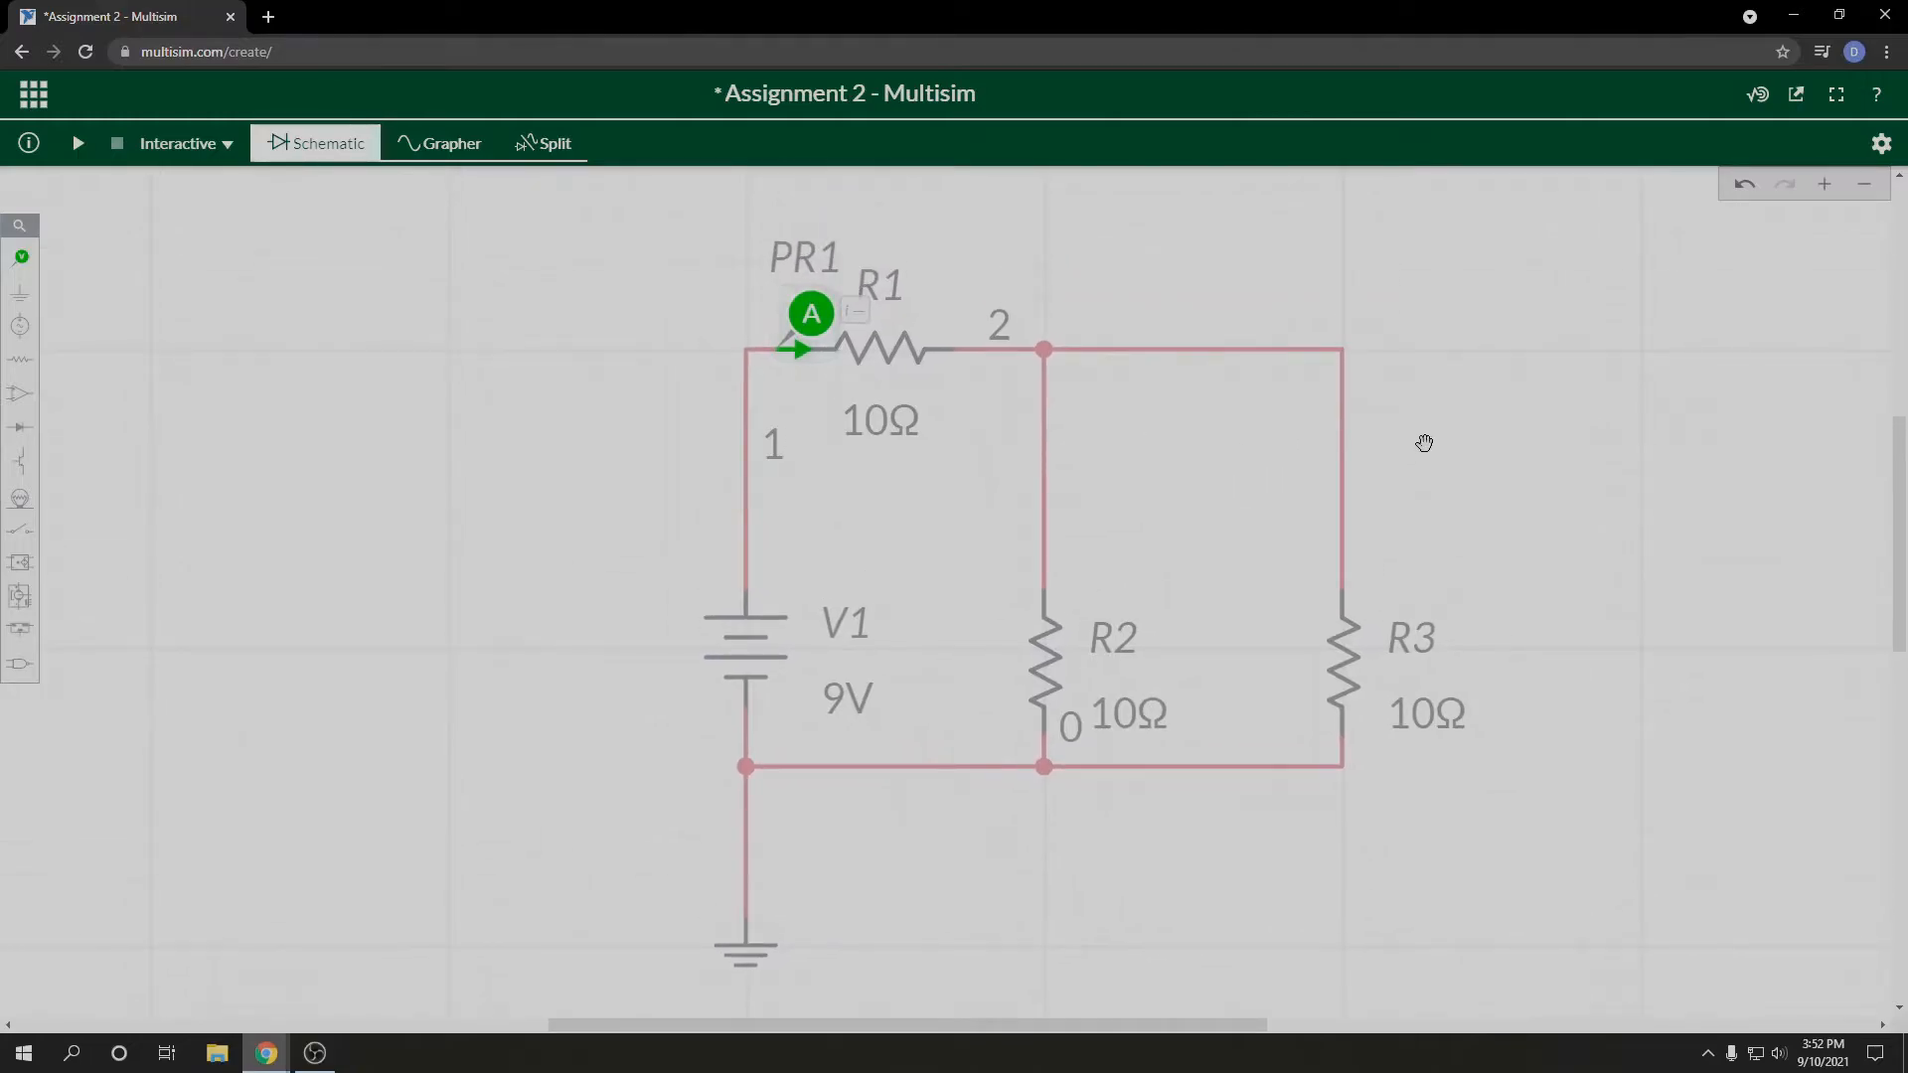
{"action": "left_click", "coordinate": [77, 143]}
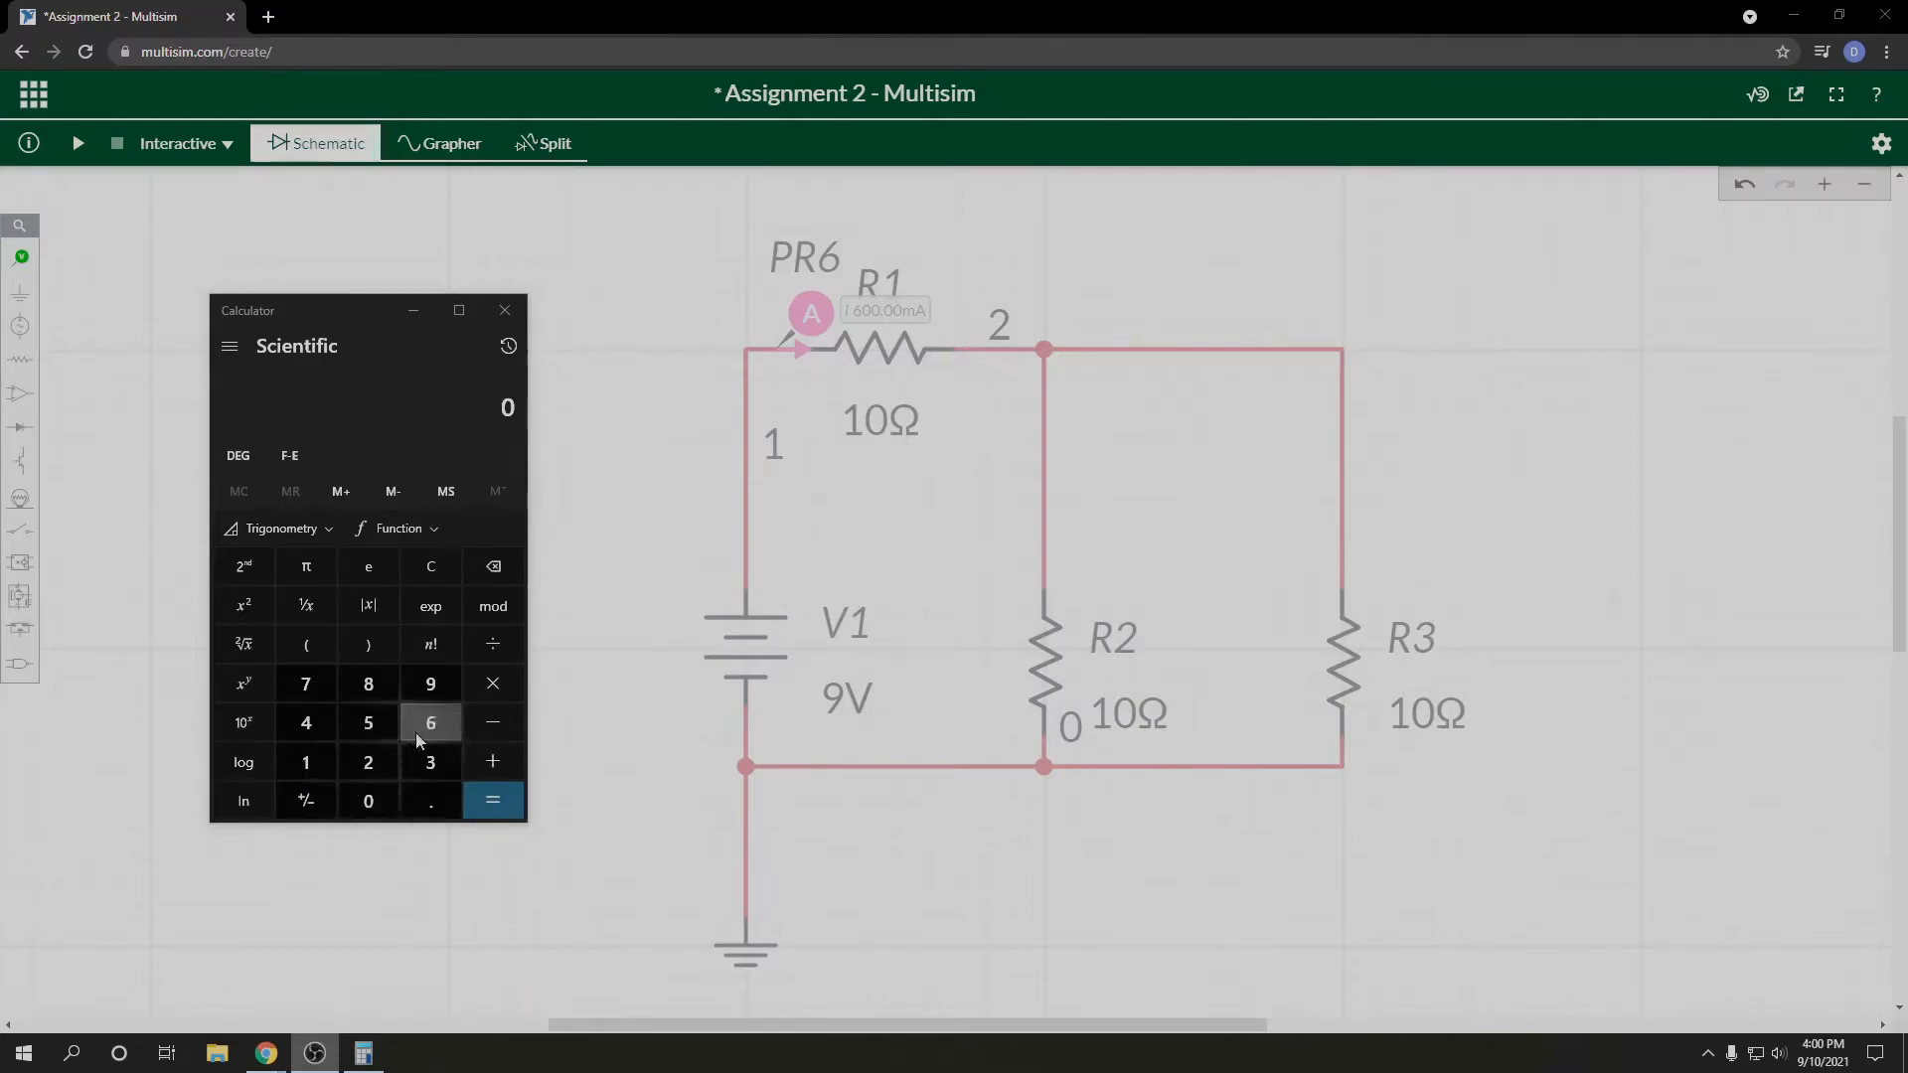
Step: Switch to Calculator, compute 0.6 × 10 for the voltage across R1, and close it
{"action": "left_click", "coordinate": [369, 800]}
{"action": "left_click", "coordinate": [430, 801]}
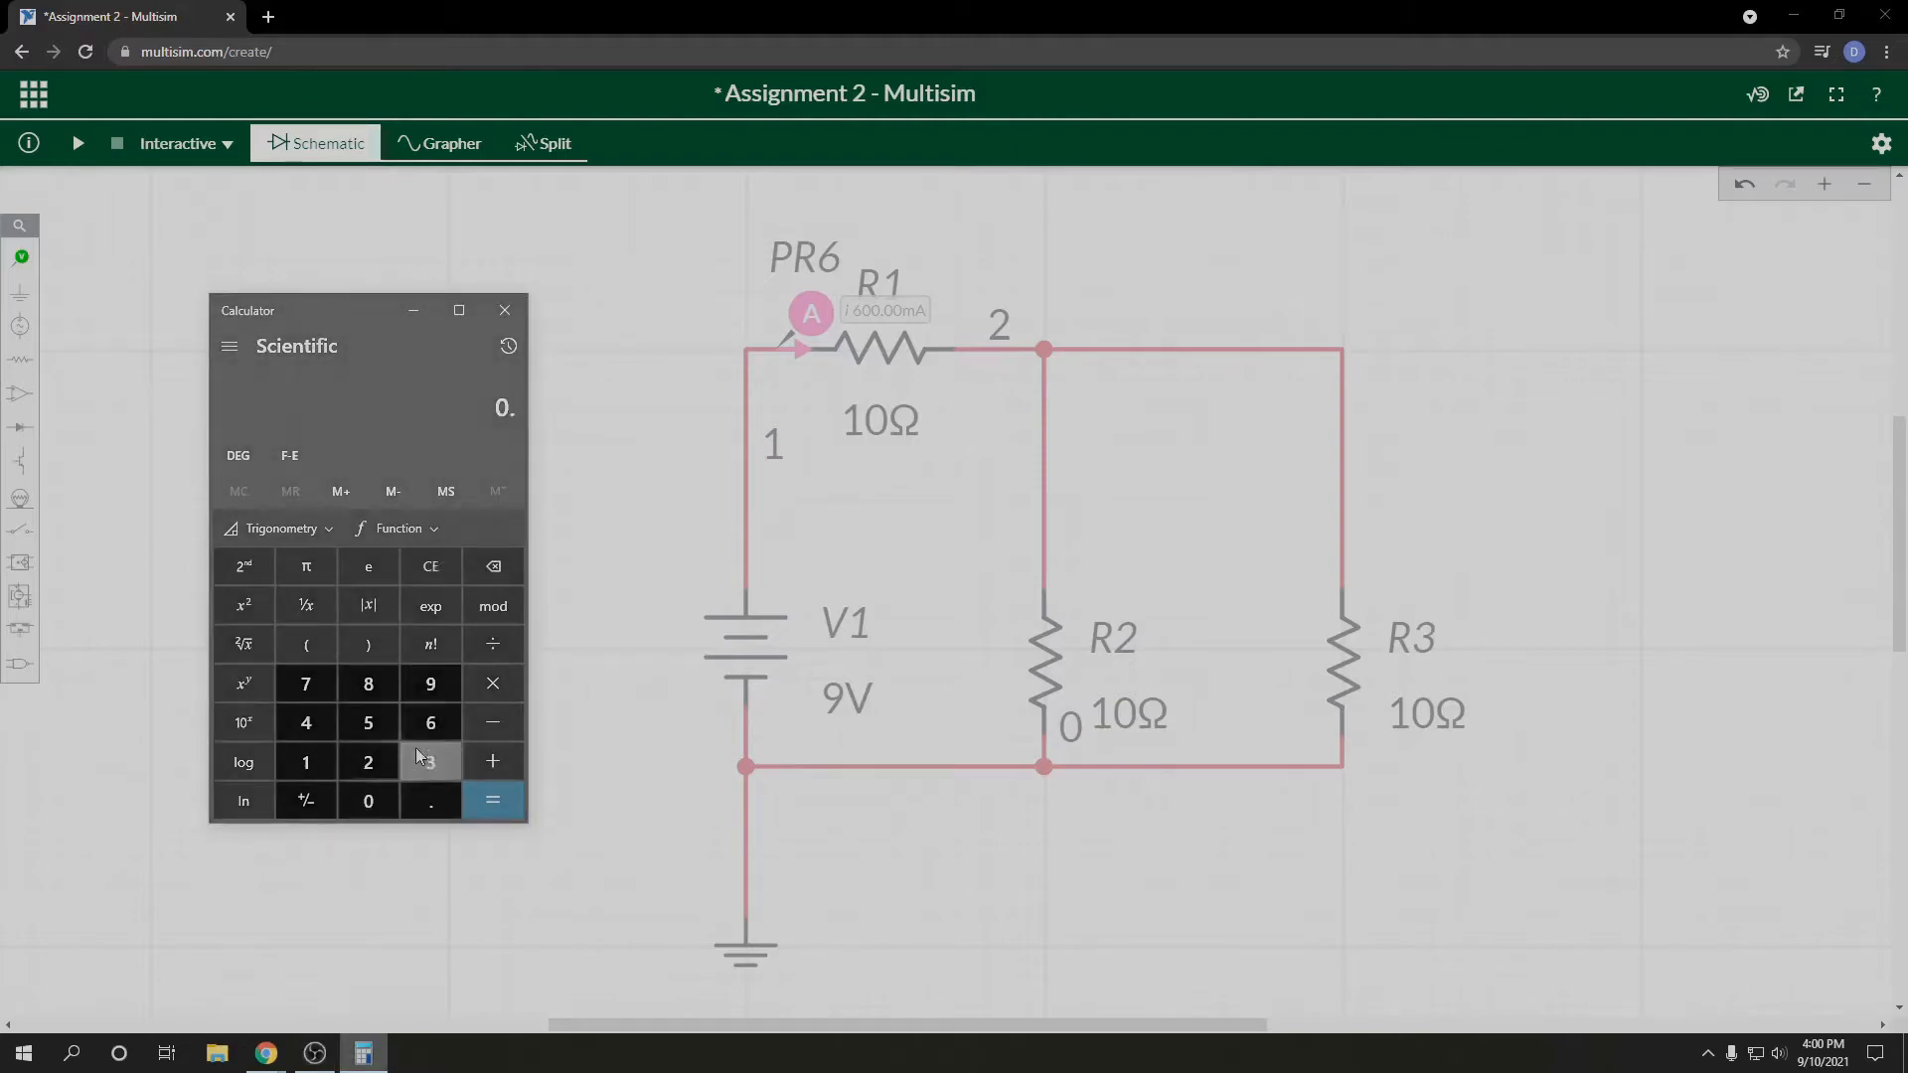
{"action": "left_click", "coordinate": [430, 722]}
{"action": "left_click", "coordinate": [491, 676]}
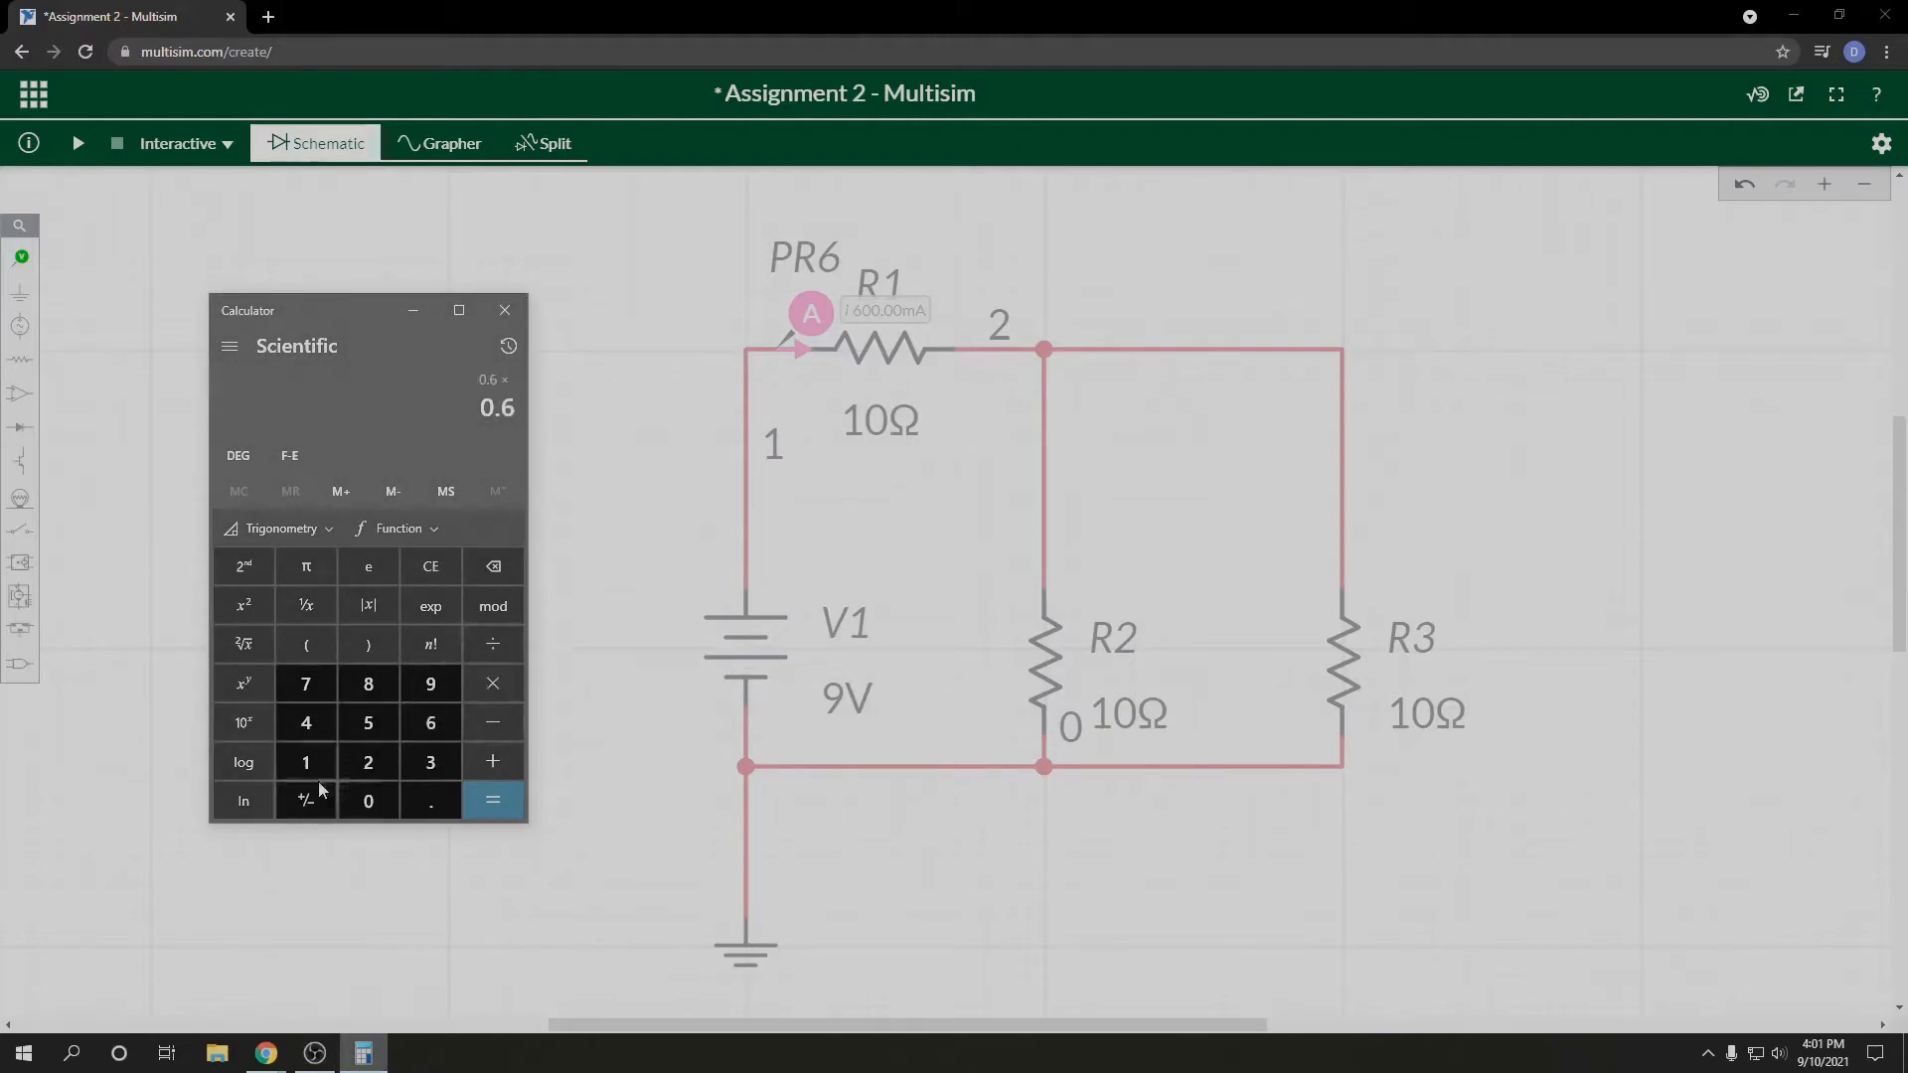
{"action": "left_click", "coordinate": [318, 763]}
{"action": "left_click", "coordinate": [367, 795]}
{"action": "left_click", "coordinate": [485, 813]}
{"action": "left_click", "coordinate": [504, 310]}
Step: Add a voltage probe to the wire above V1 and copy it onto the wire just after R1
{"action": "left_click", "coordinate": [21, 255]}
{"action": "left_click", "coordinate": [100, 308]}
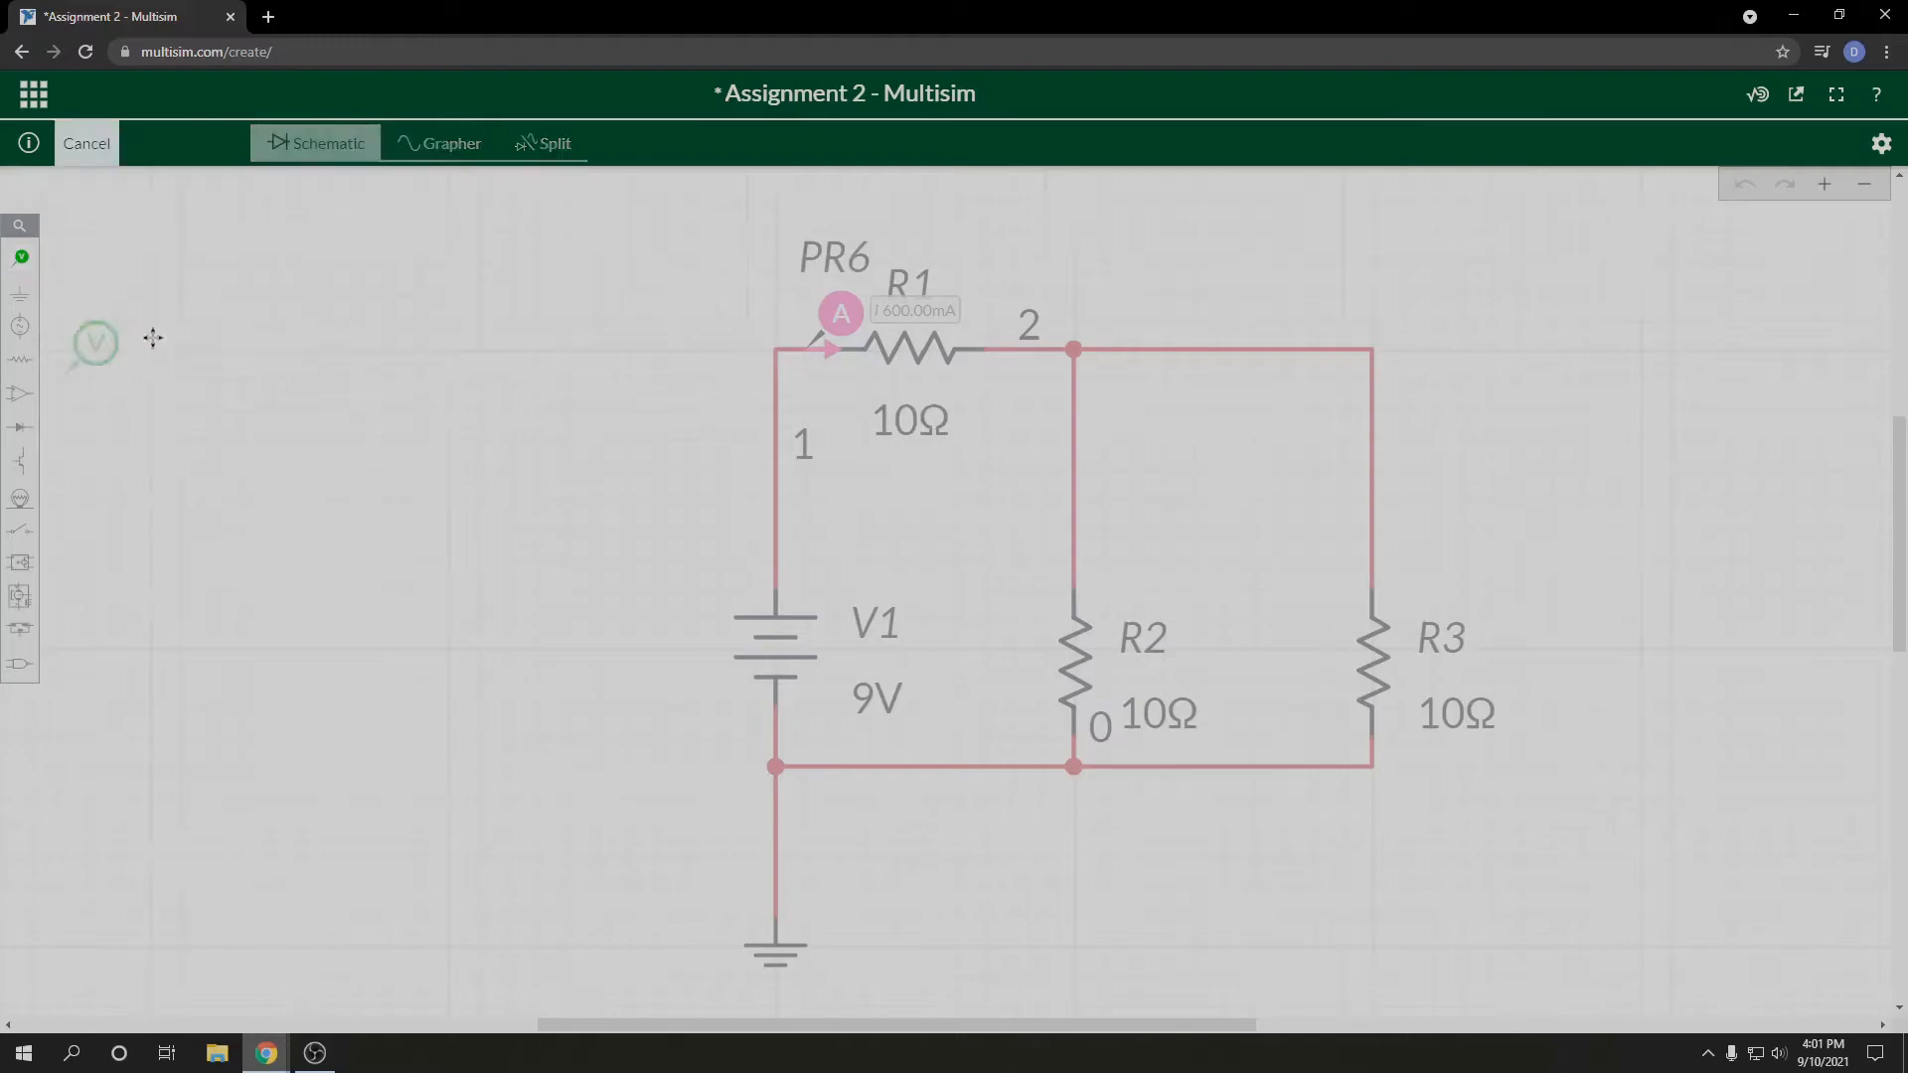
{"action": "left_click", "coordinate": [810, 492]}
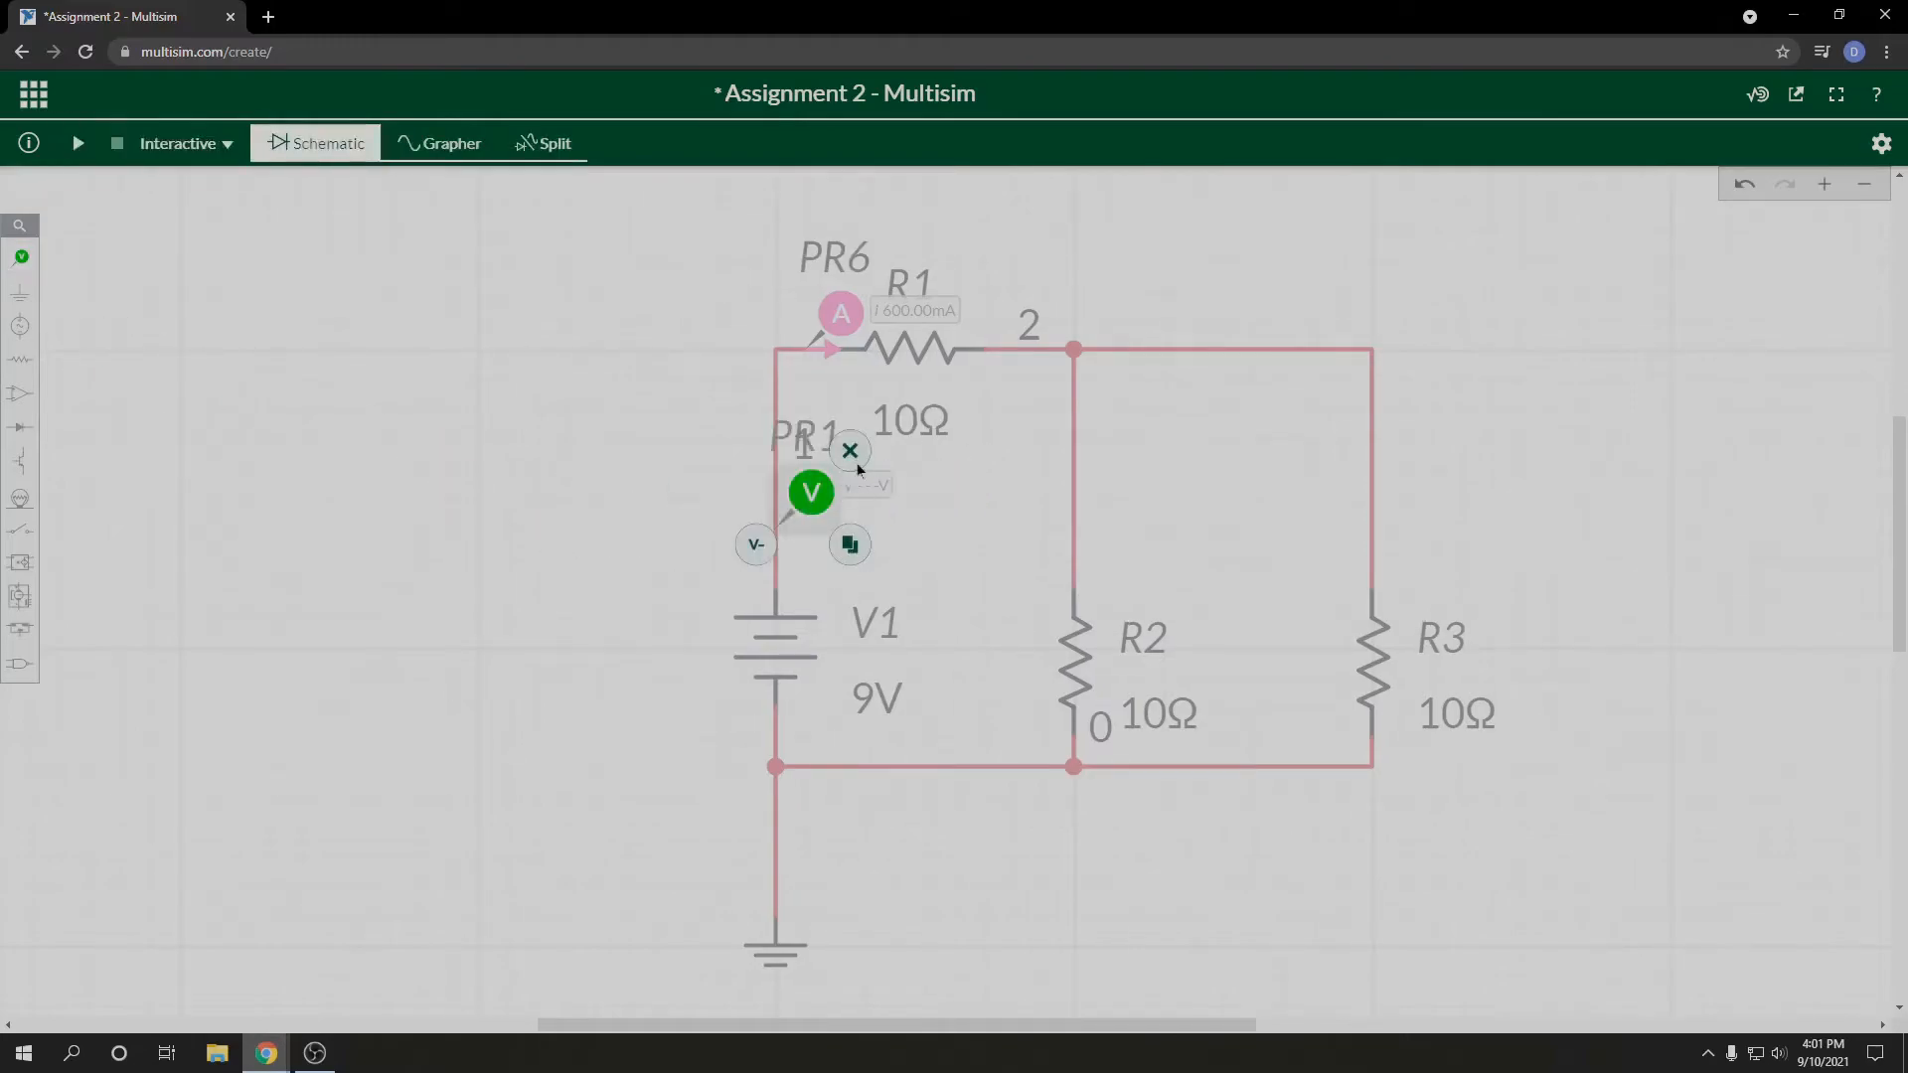
{"action": "left_click", "coordinate": [862, 544]}
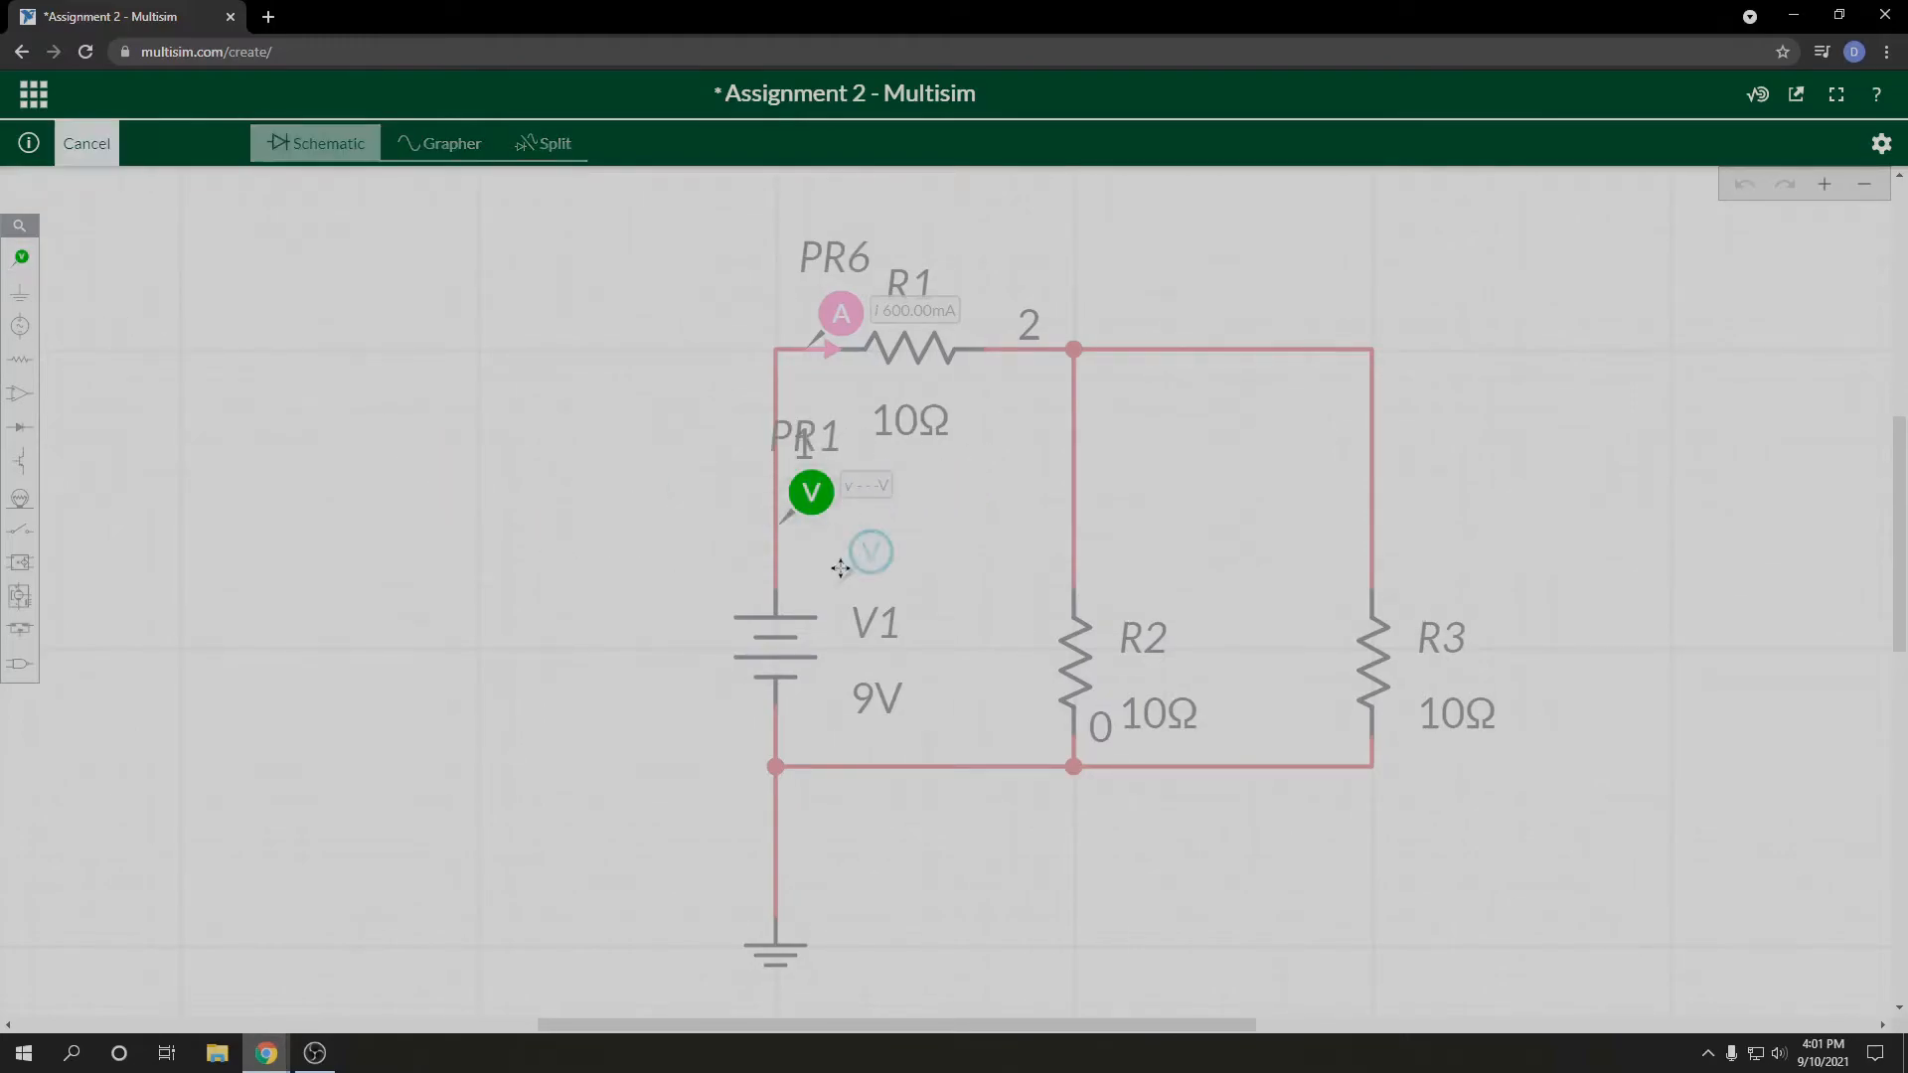
{"action": "left_click", "coordinate": [1064, 284]}
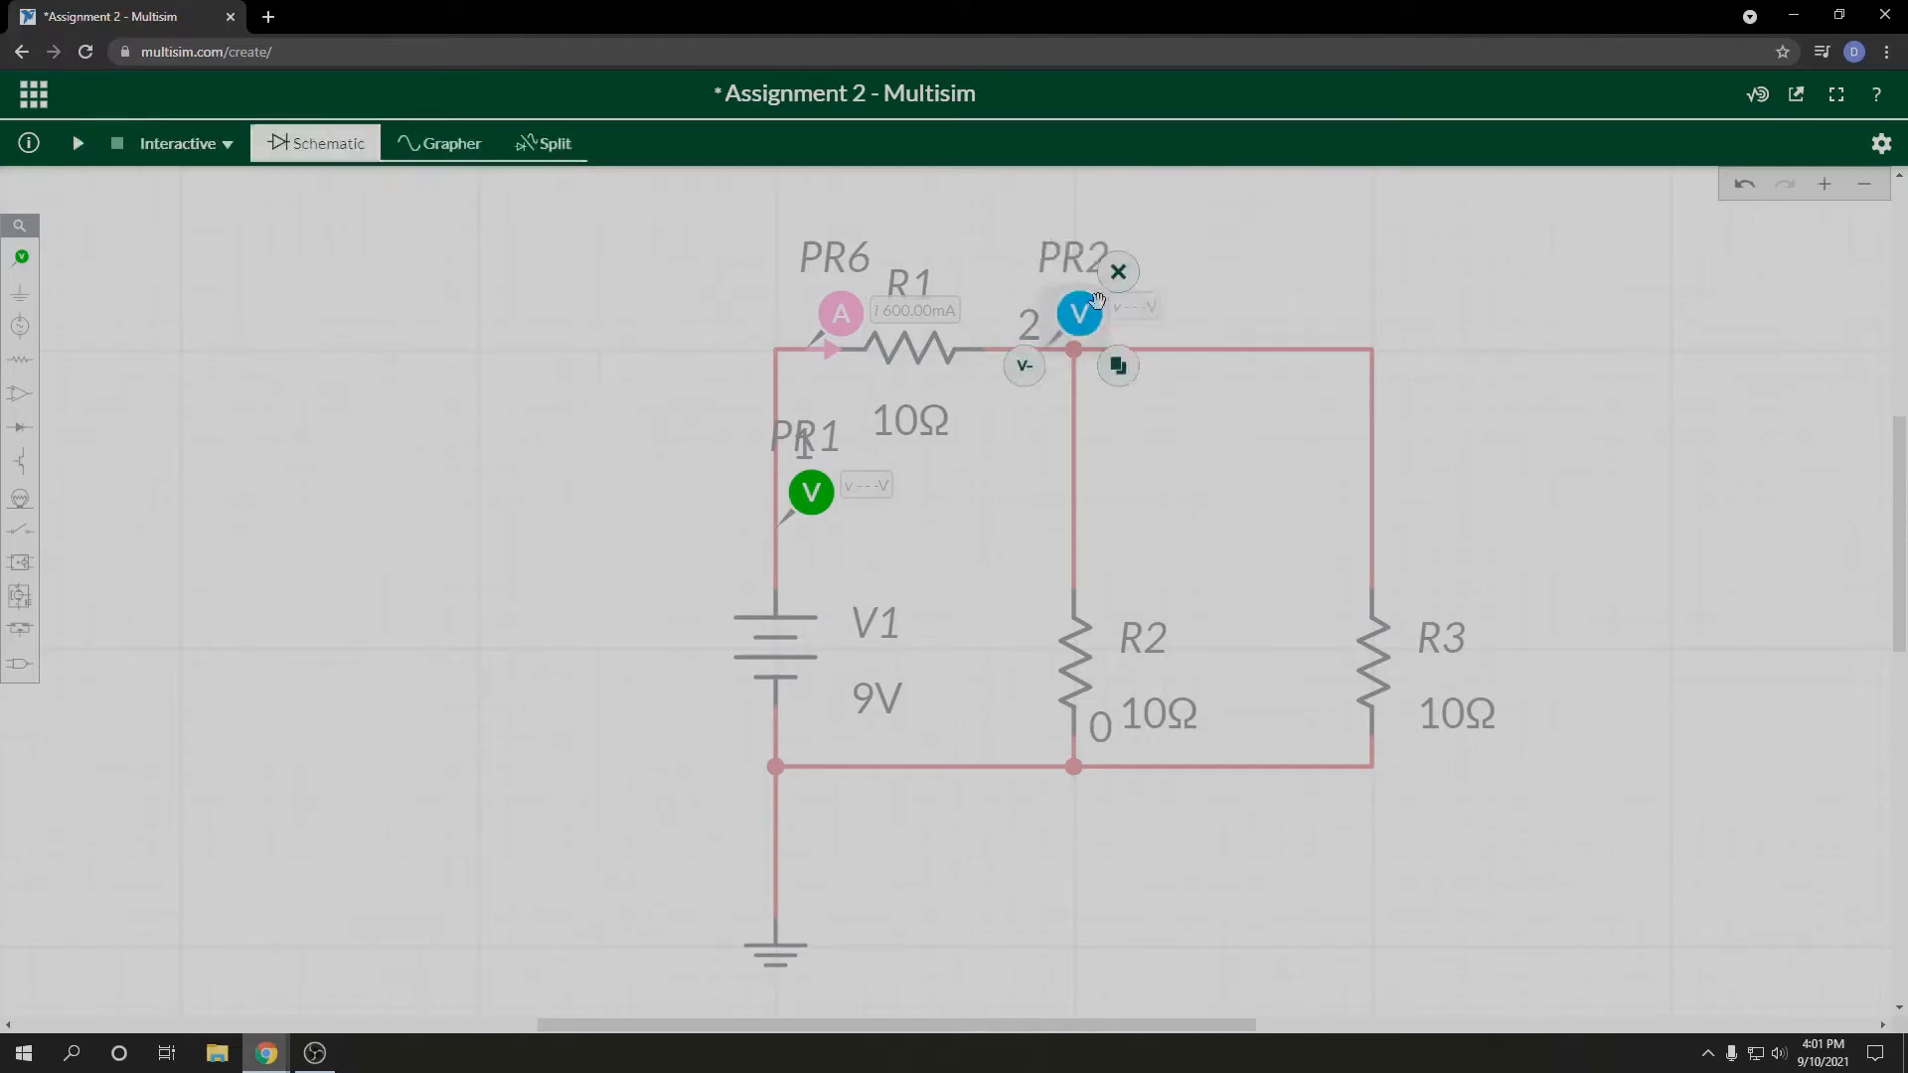
Step: Copy the voltage probe onto the wires above R2 and R3 and onto the bottom wire between V1 and R2
{"action": "left_click", "coordinate": [1118, 368]}
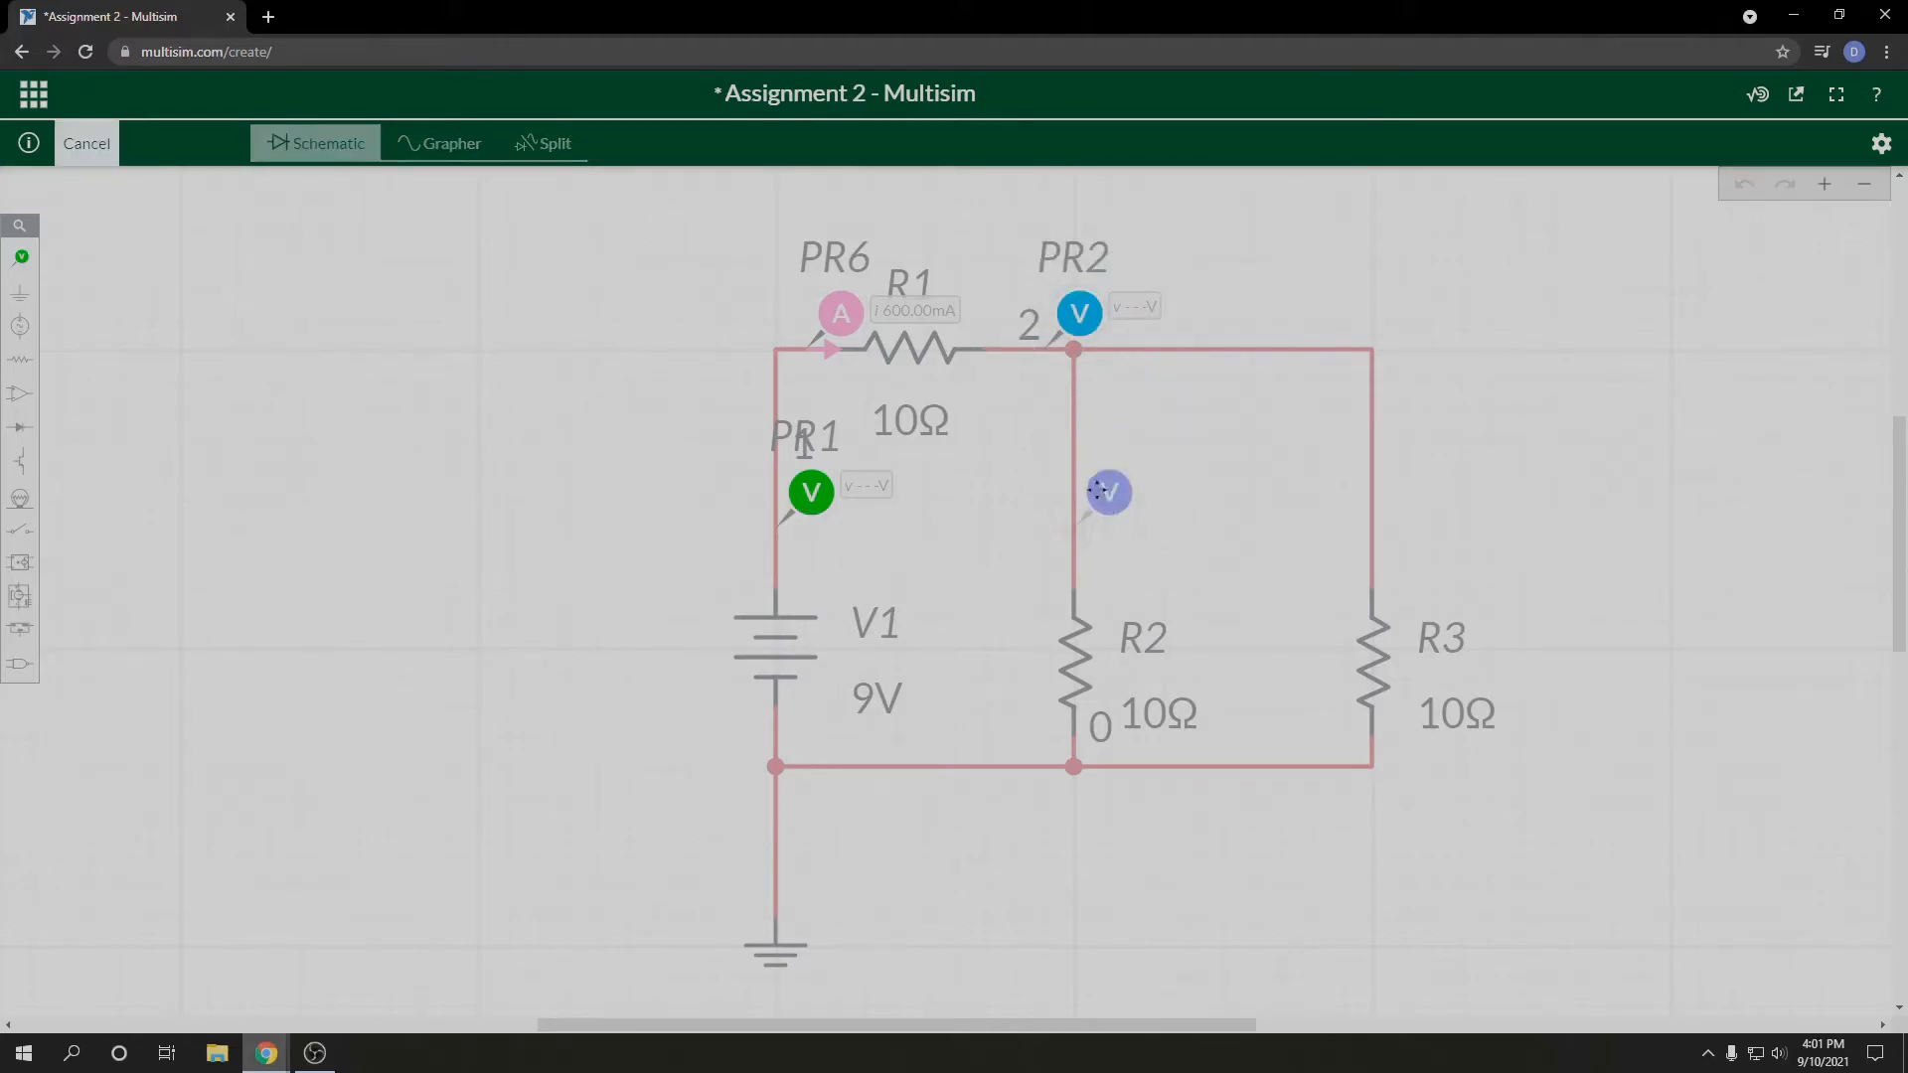
{"action": "left_click", "coordinate": [1099, 490]}
{"action": "left_click", "coordinate": [1154, 564]}
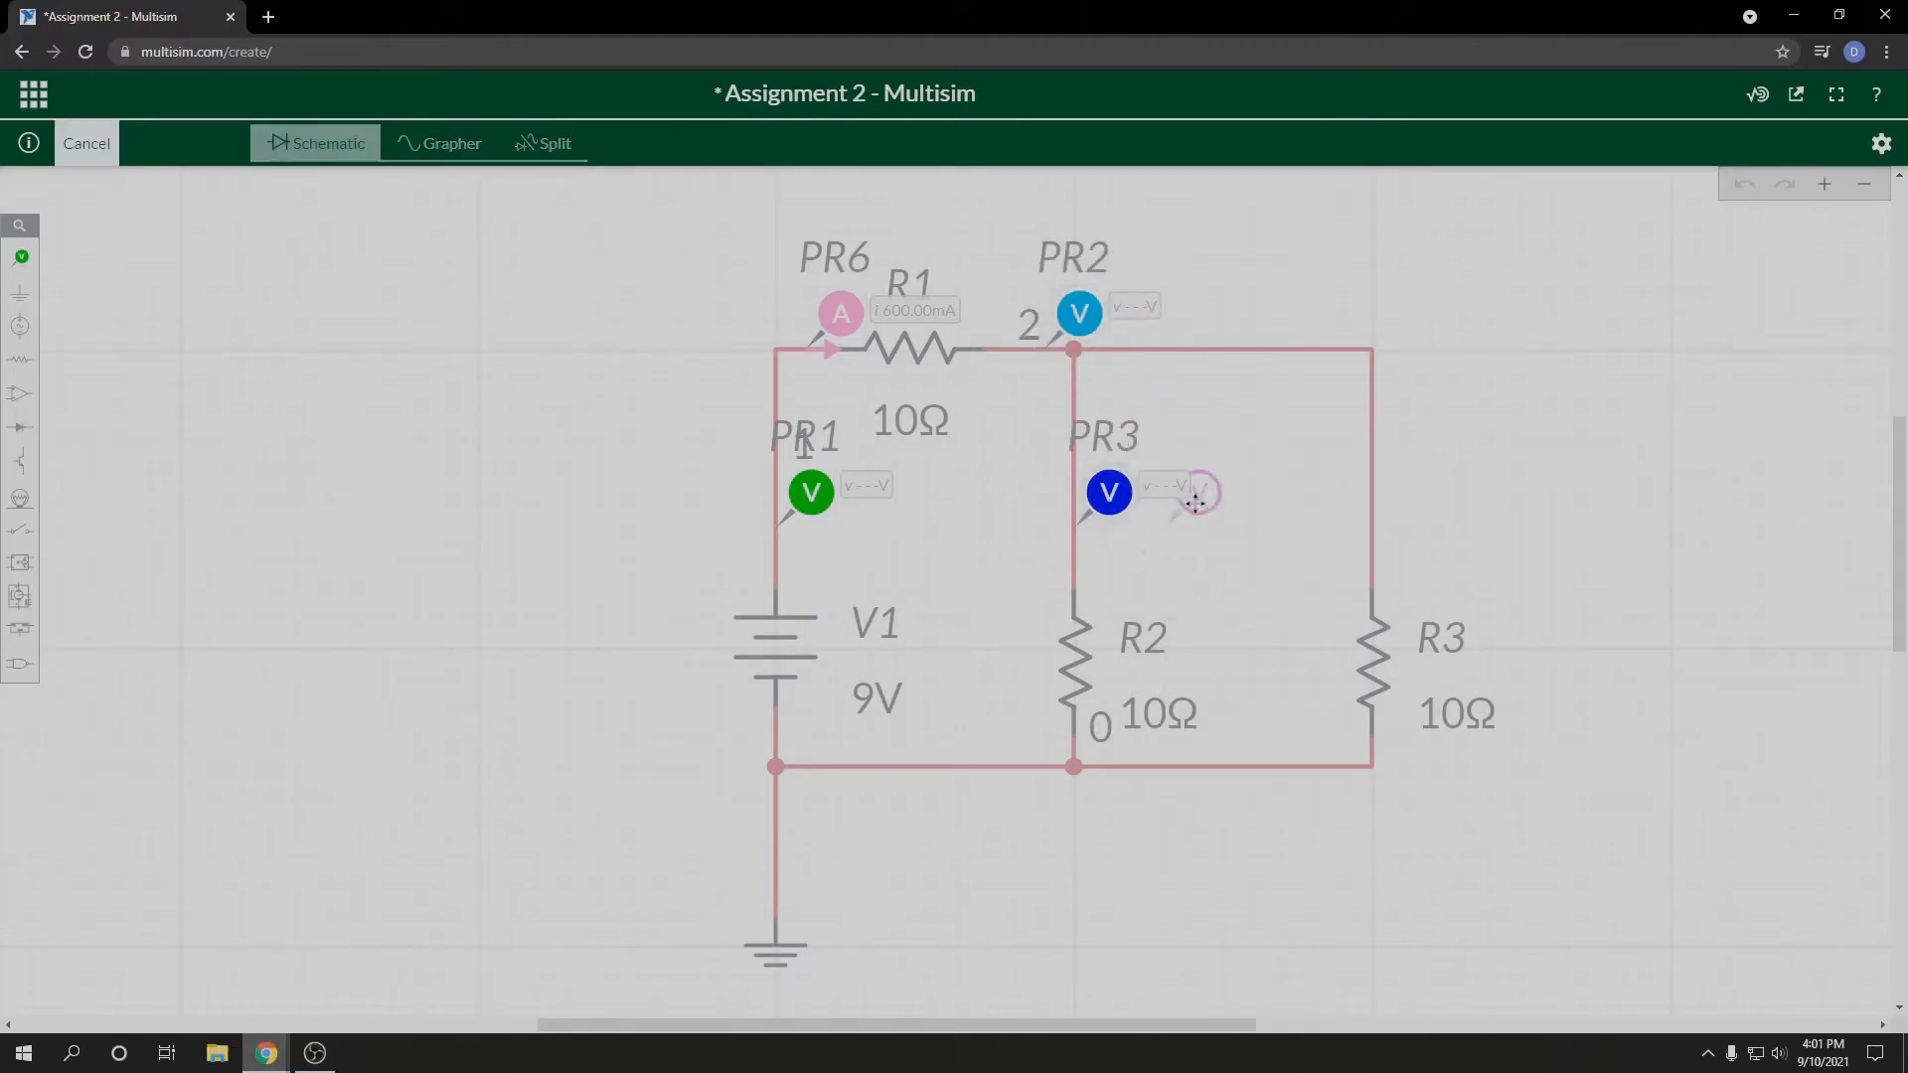
{"action": "left_click", "coordinate": [1404, 492]}
{"action": "left_click", "coordinate": [1430, 541]}
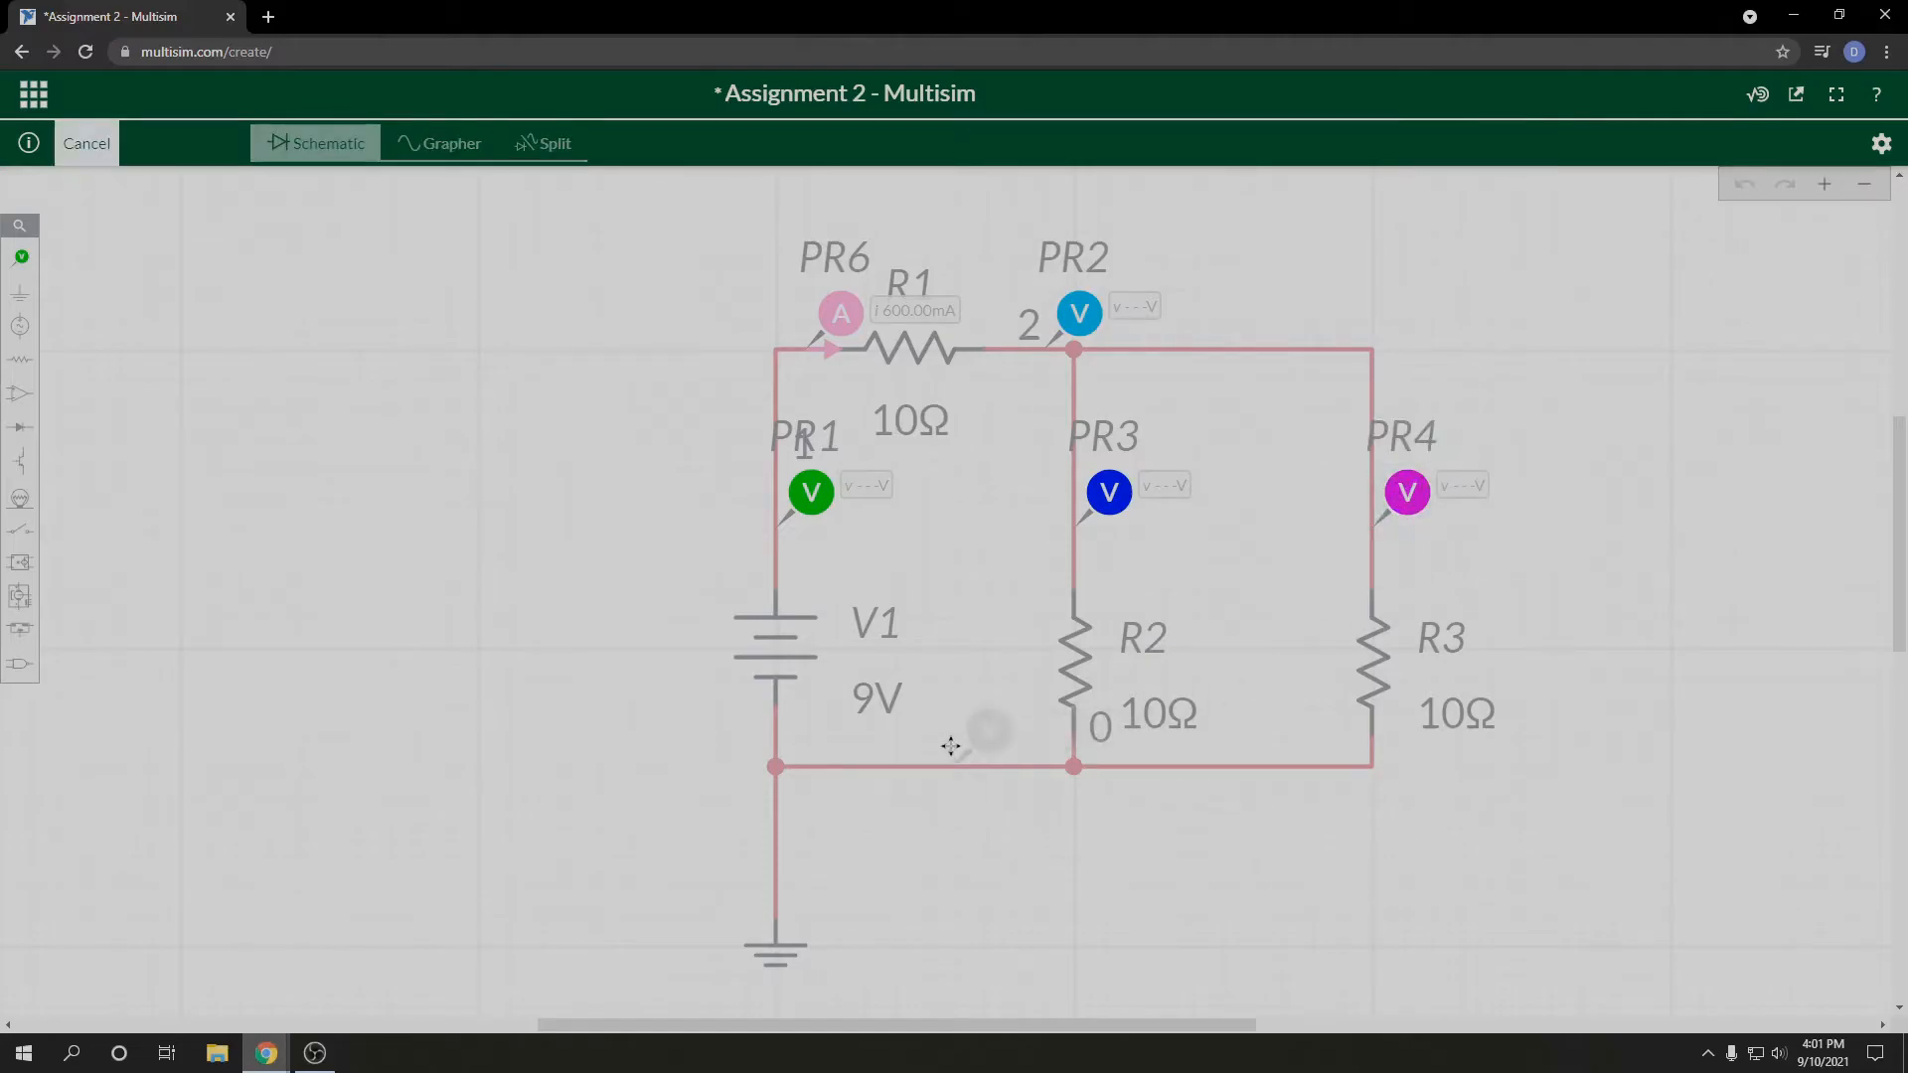
{"action": "left_click", "coordinate": [951, 746]}
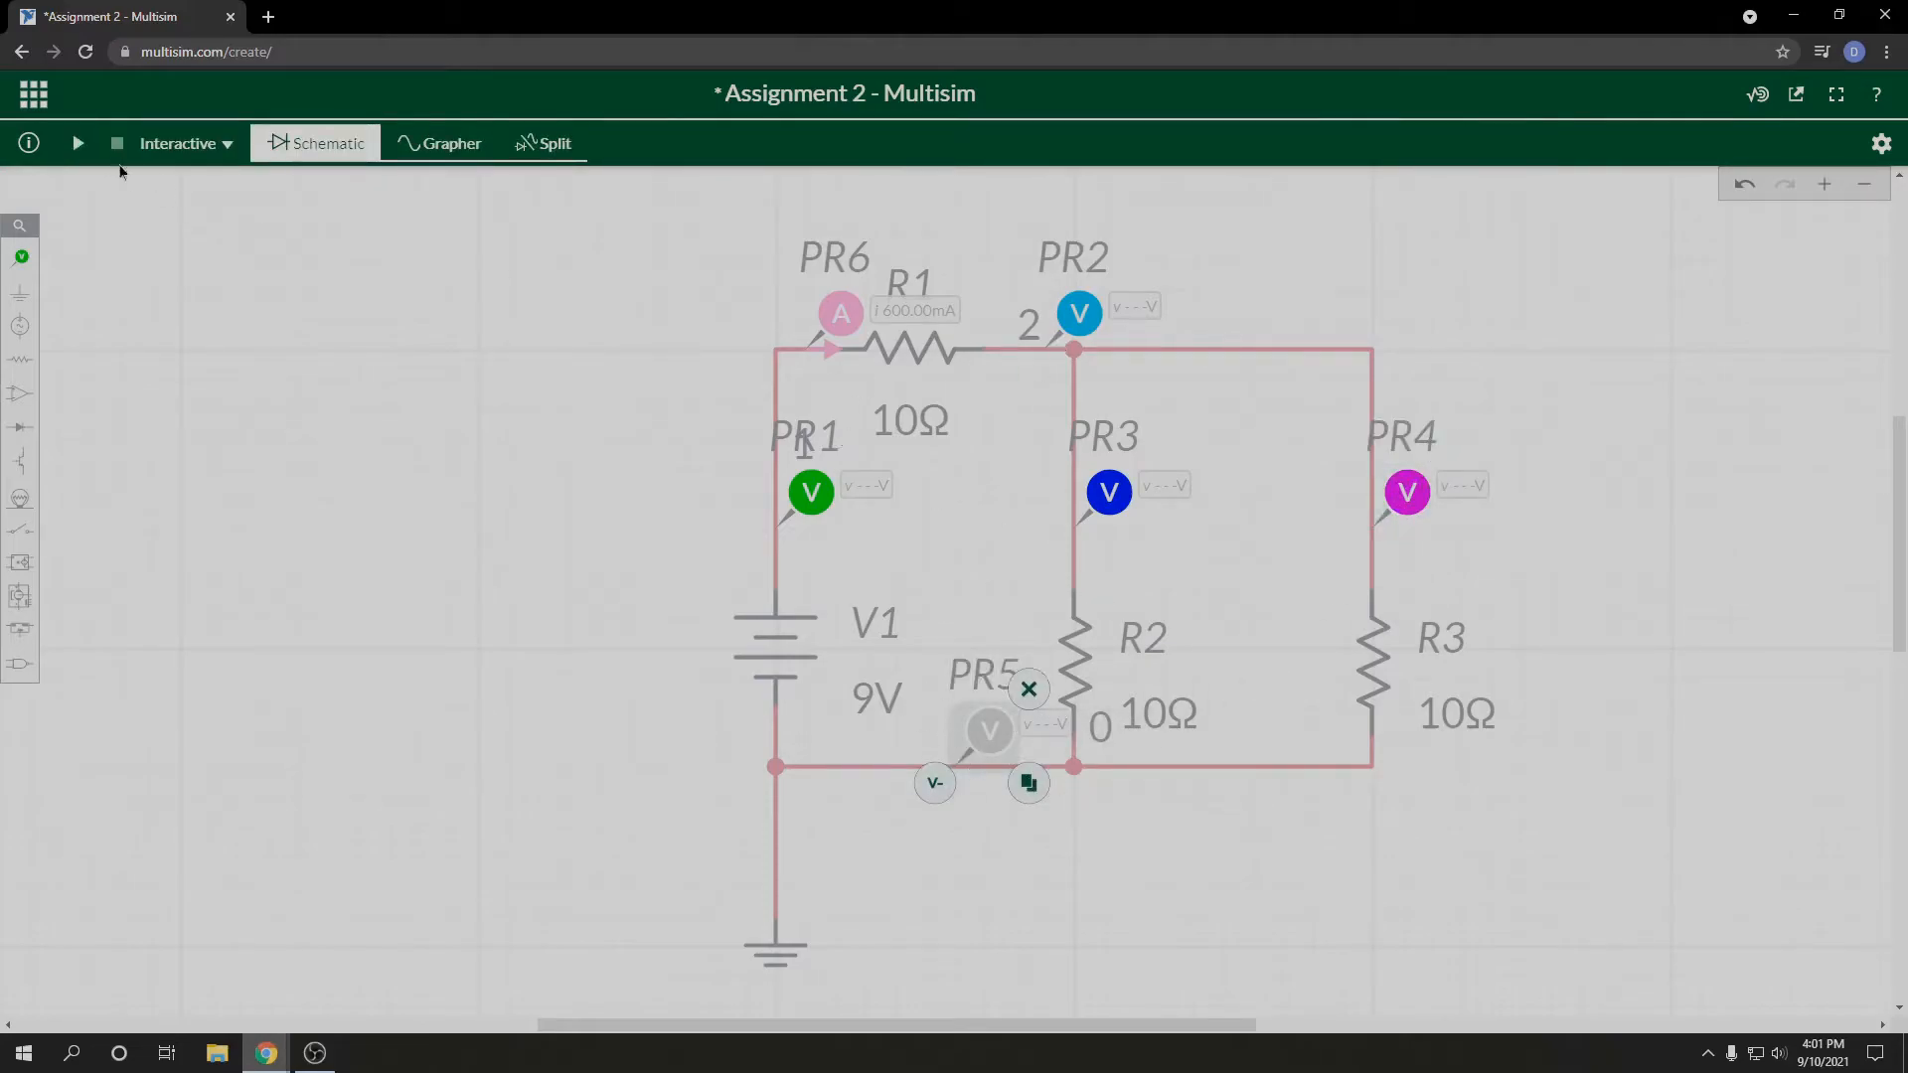
Step: Run the interactive simulation, switch to Calculator to compute 3 ÷ 10 for the current through R2, and close the calculator
{"action": "left_click", "coordinate": [76, 144]}
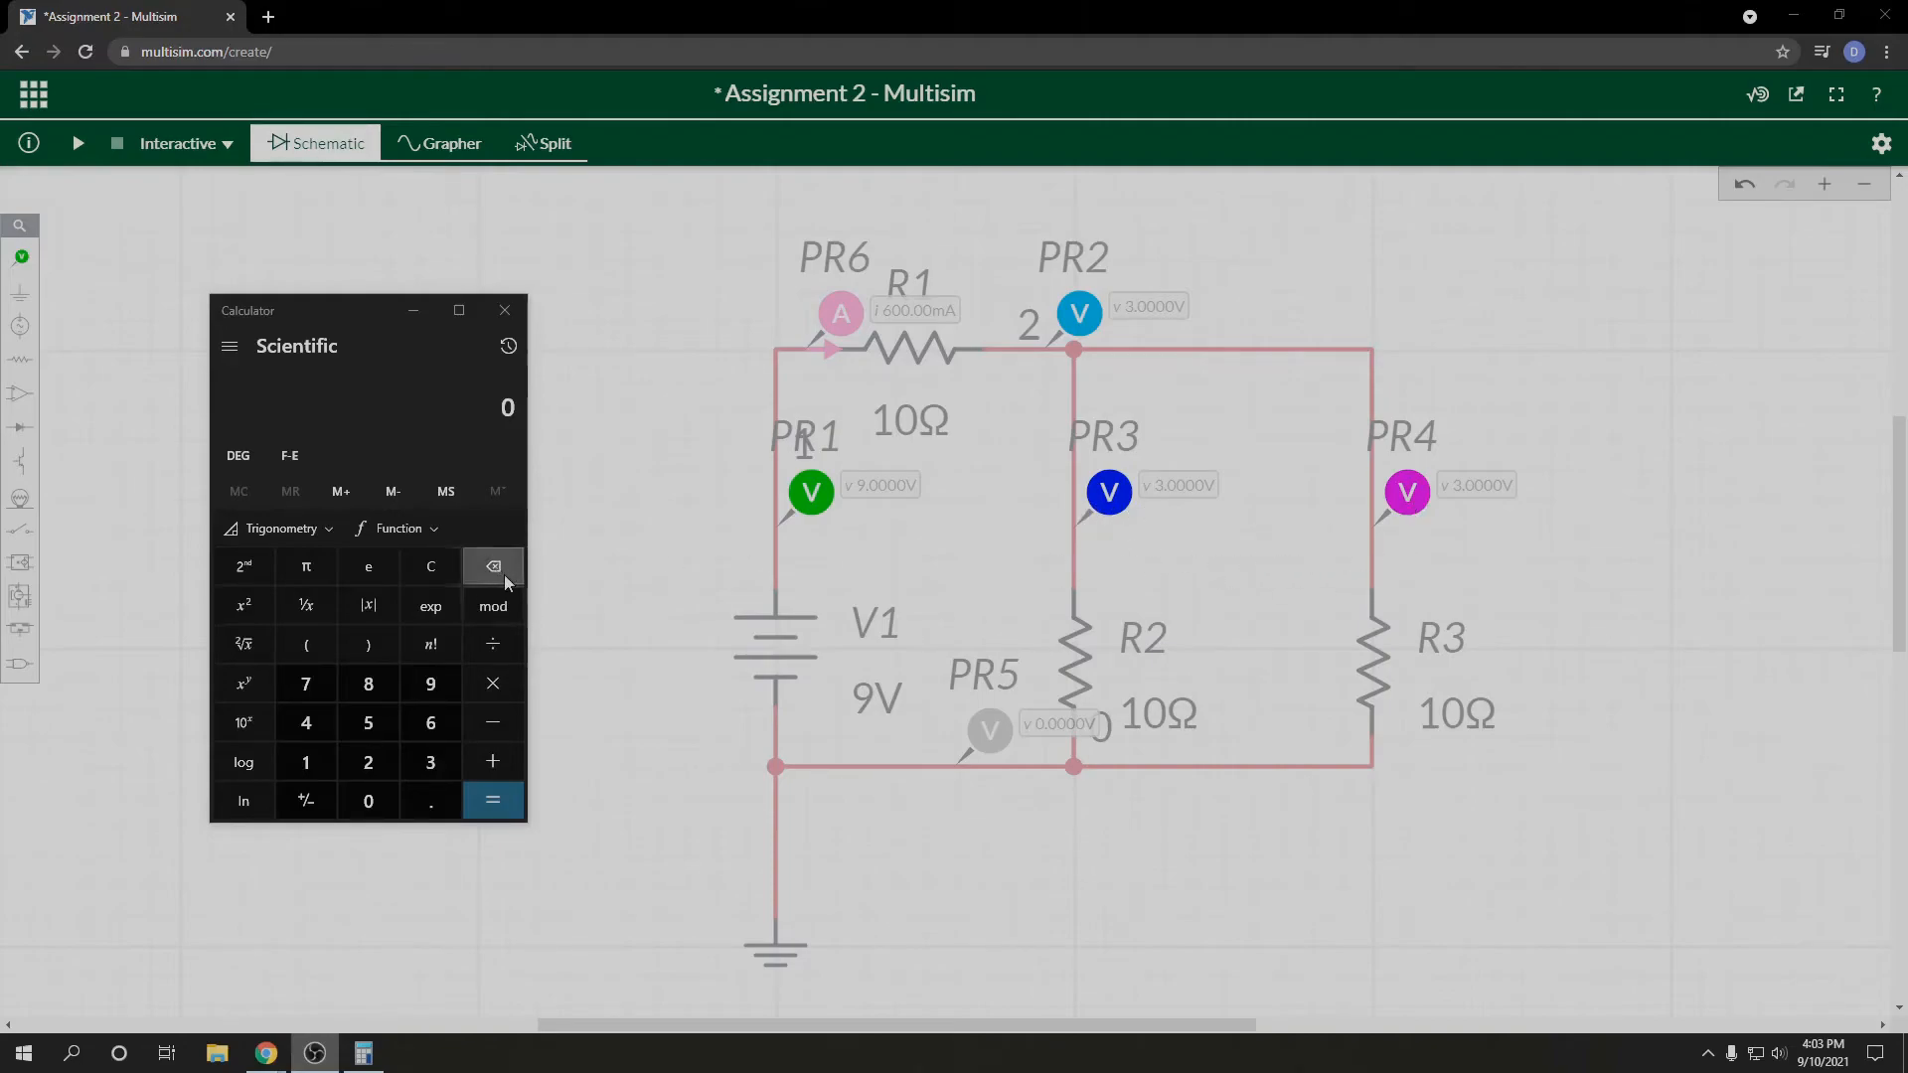
{"action": "left_click", "coordinate": [430, 762]}
{"action": "left_click", "coordinate": [493, 644]}
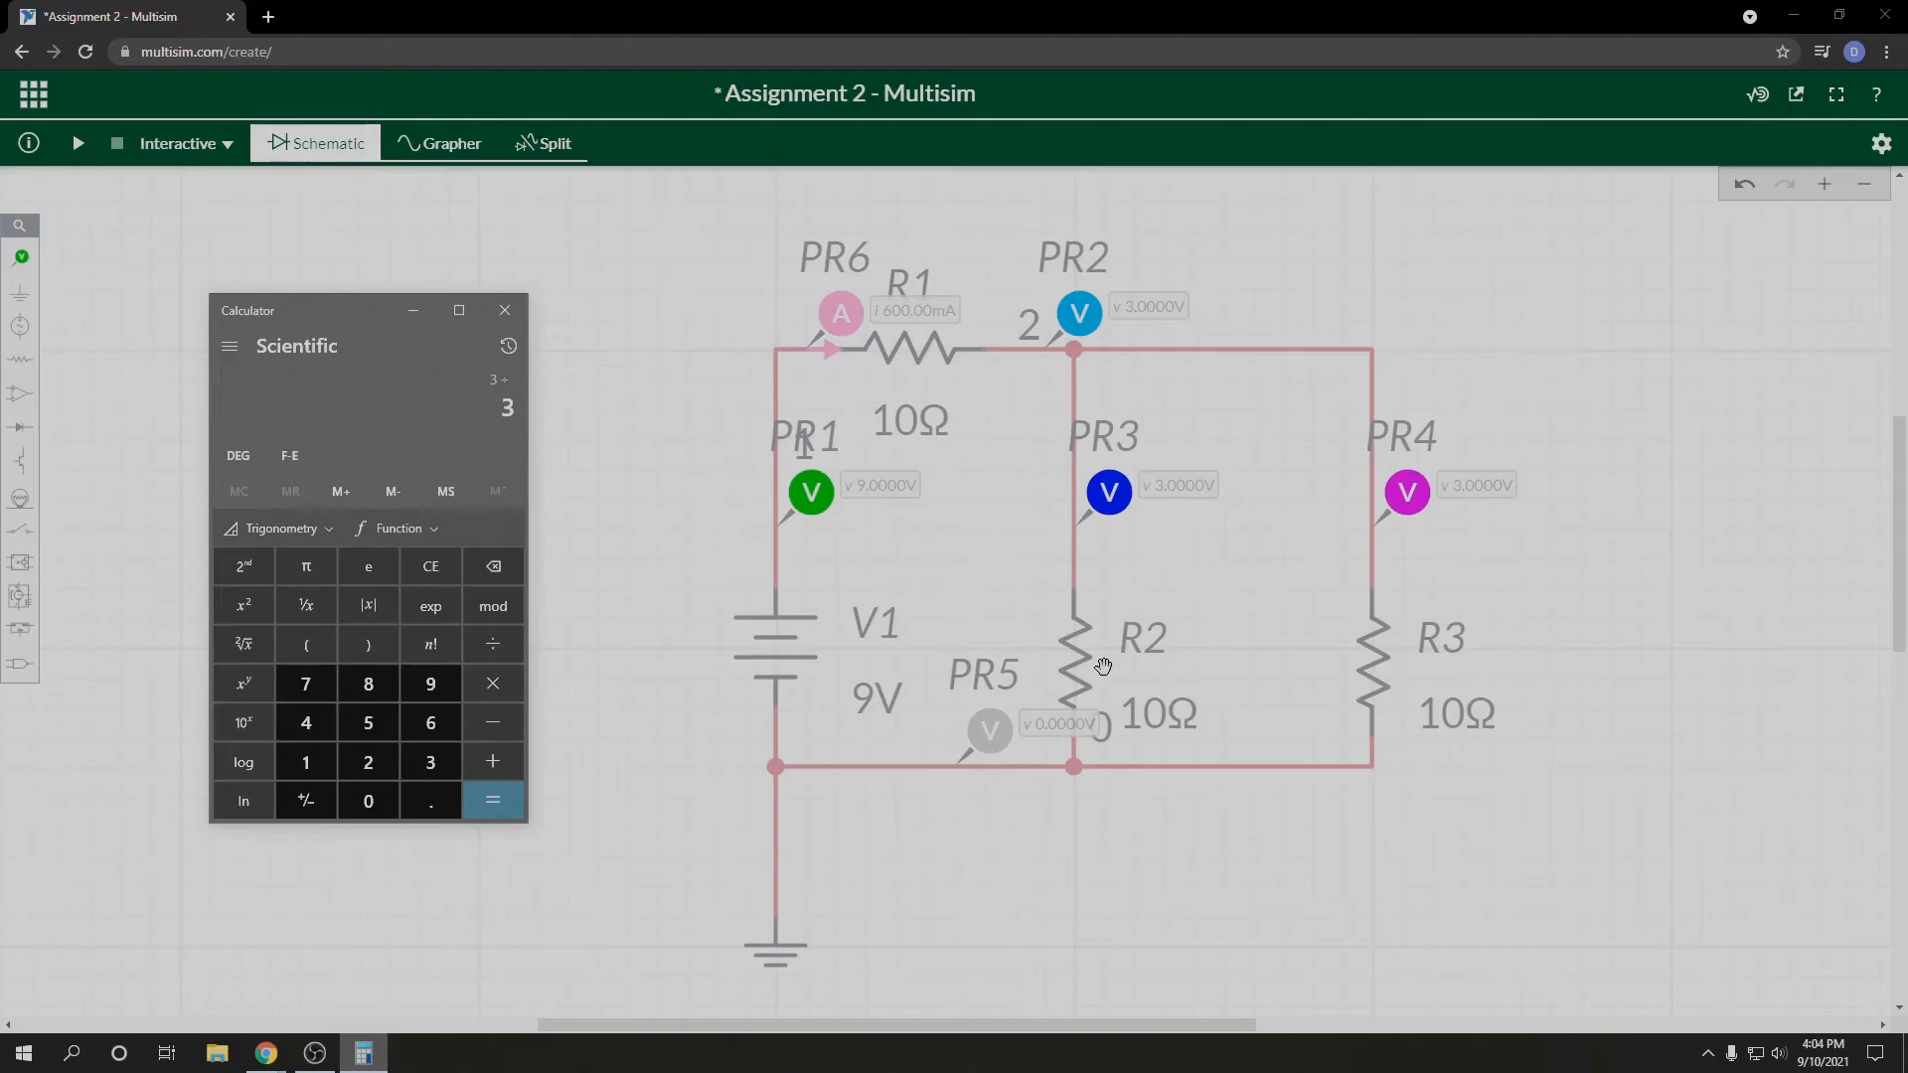
{"action": "left_click", "coordinate": [306, 762]}
{"action": "left_click", "coordinate": [368, 801]}
{"action": "left_click", "coordinate": [507, 801]}
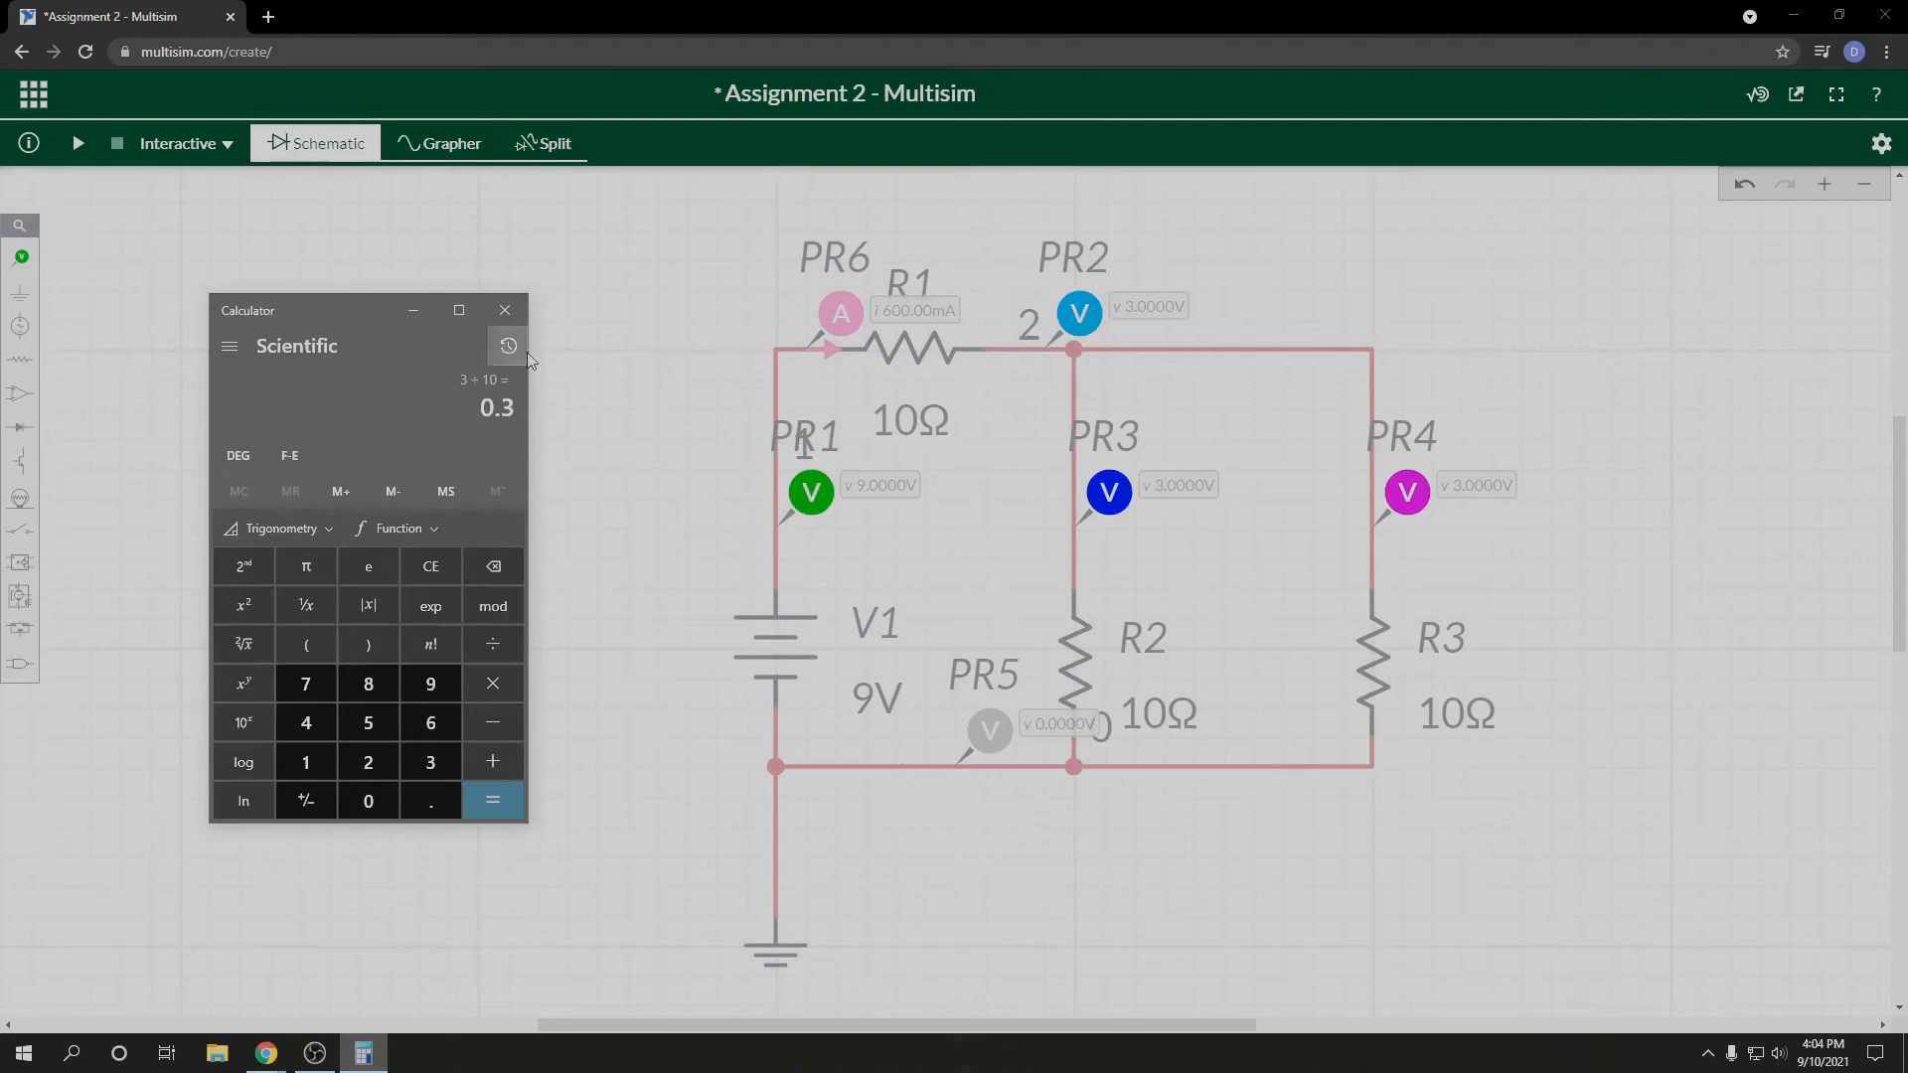
{"action": "left_click", "coordinate": [504, 310]}
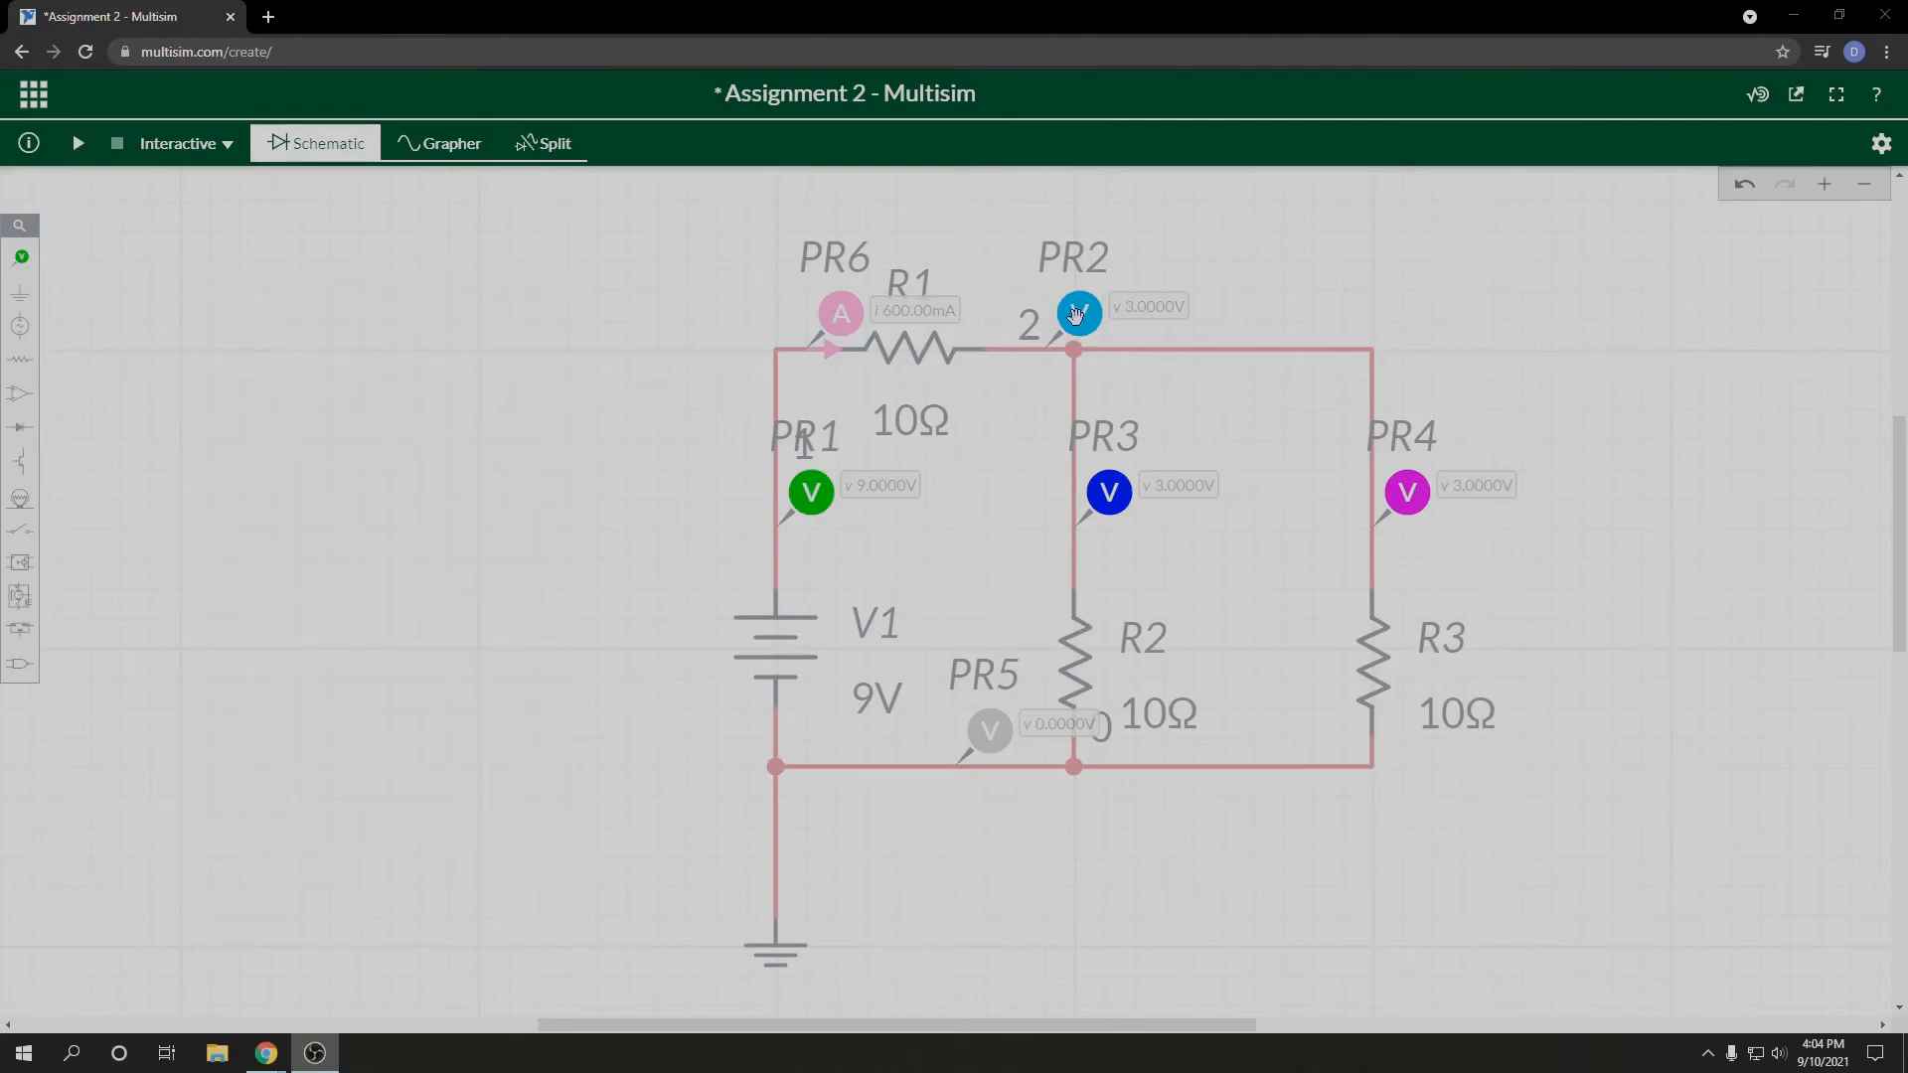
Step: Attach a current probe to the bottom wire between V1 and R2
{"action": "left_click", "coordinate": [21, 256]}
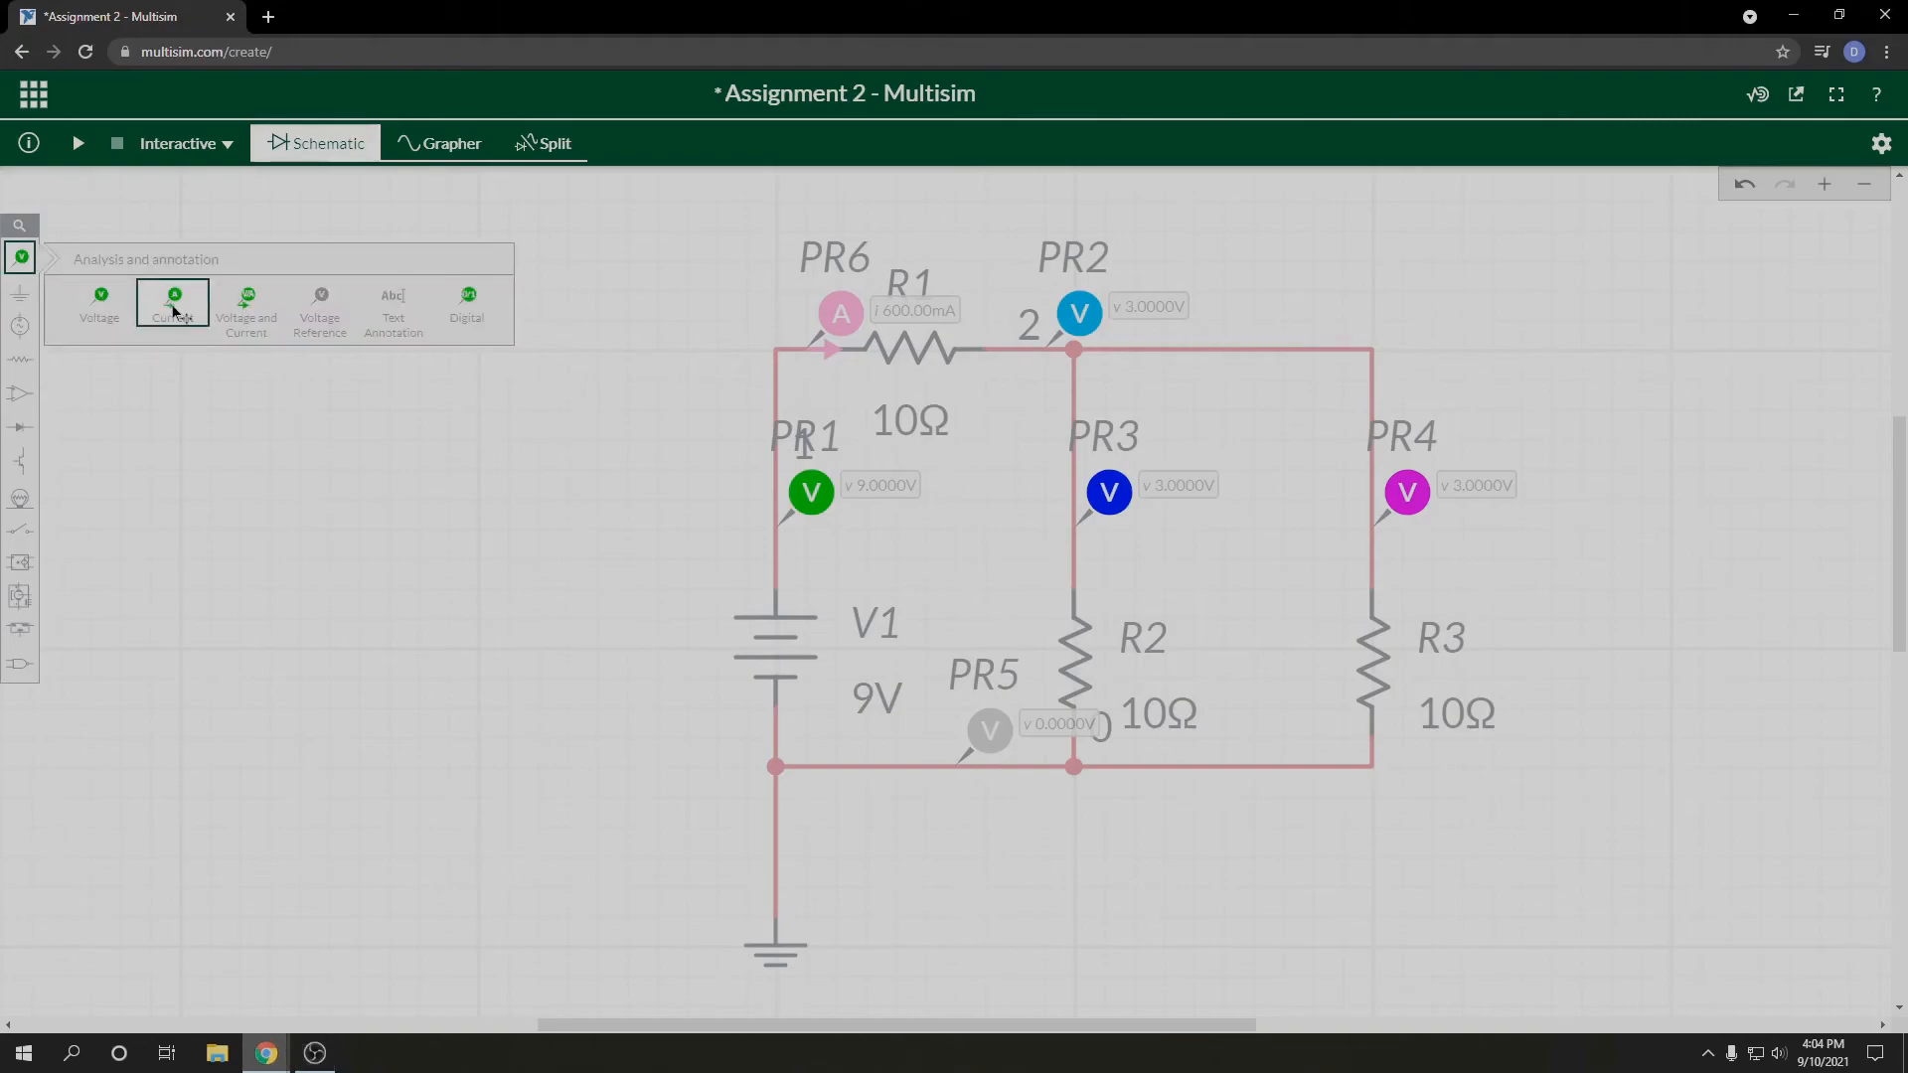
{"action": "left_click", "coordinate": [172, 311]}
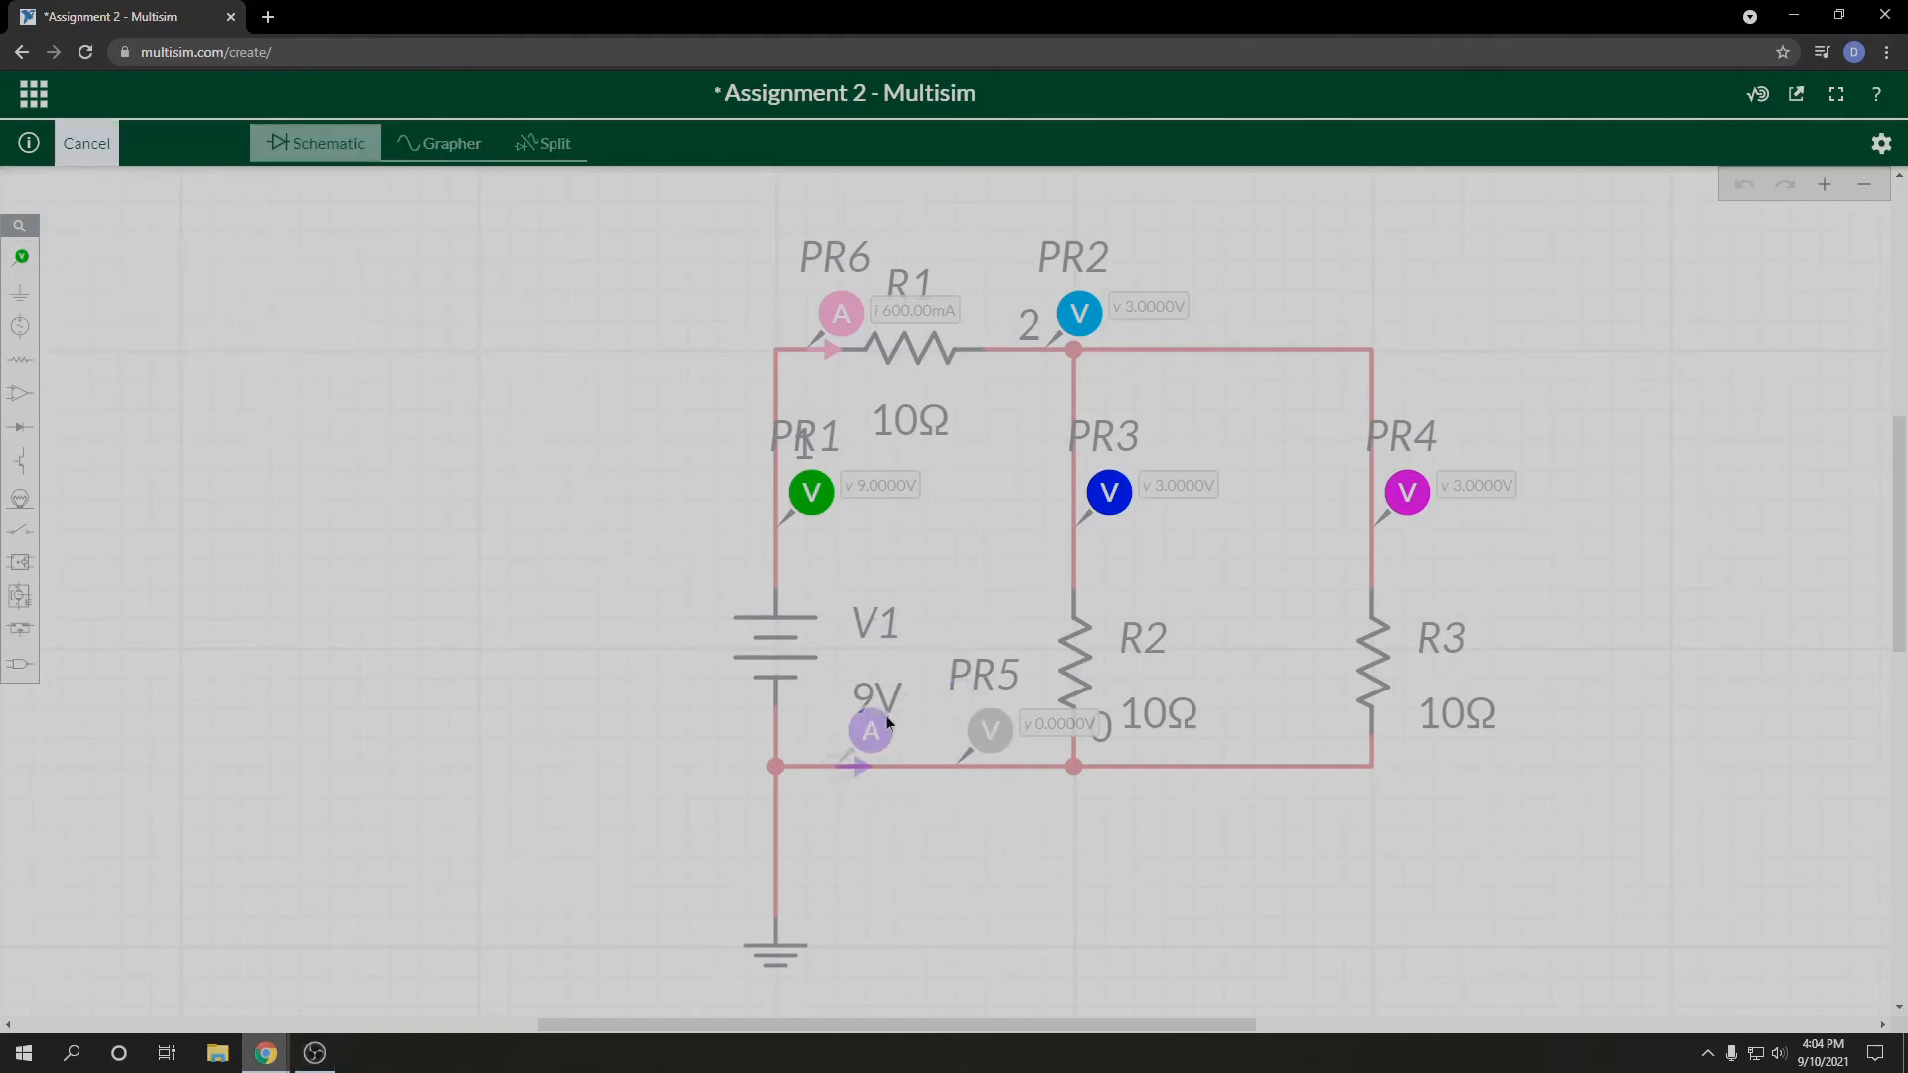
{"action": "left_click", "coordinate": [891, 724]}
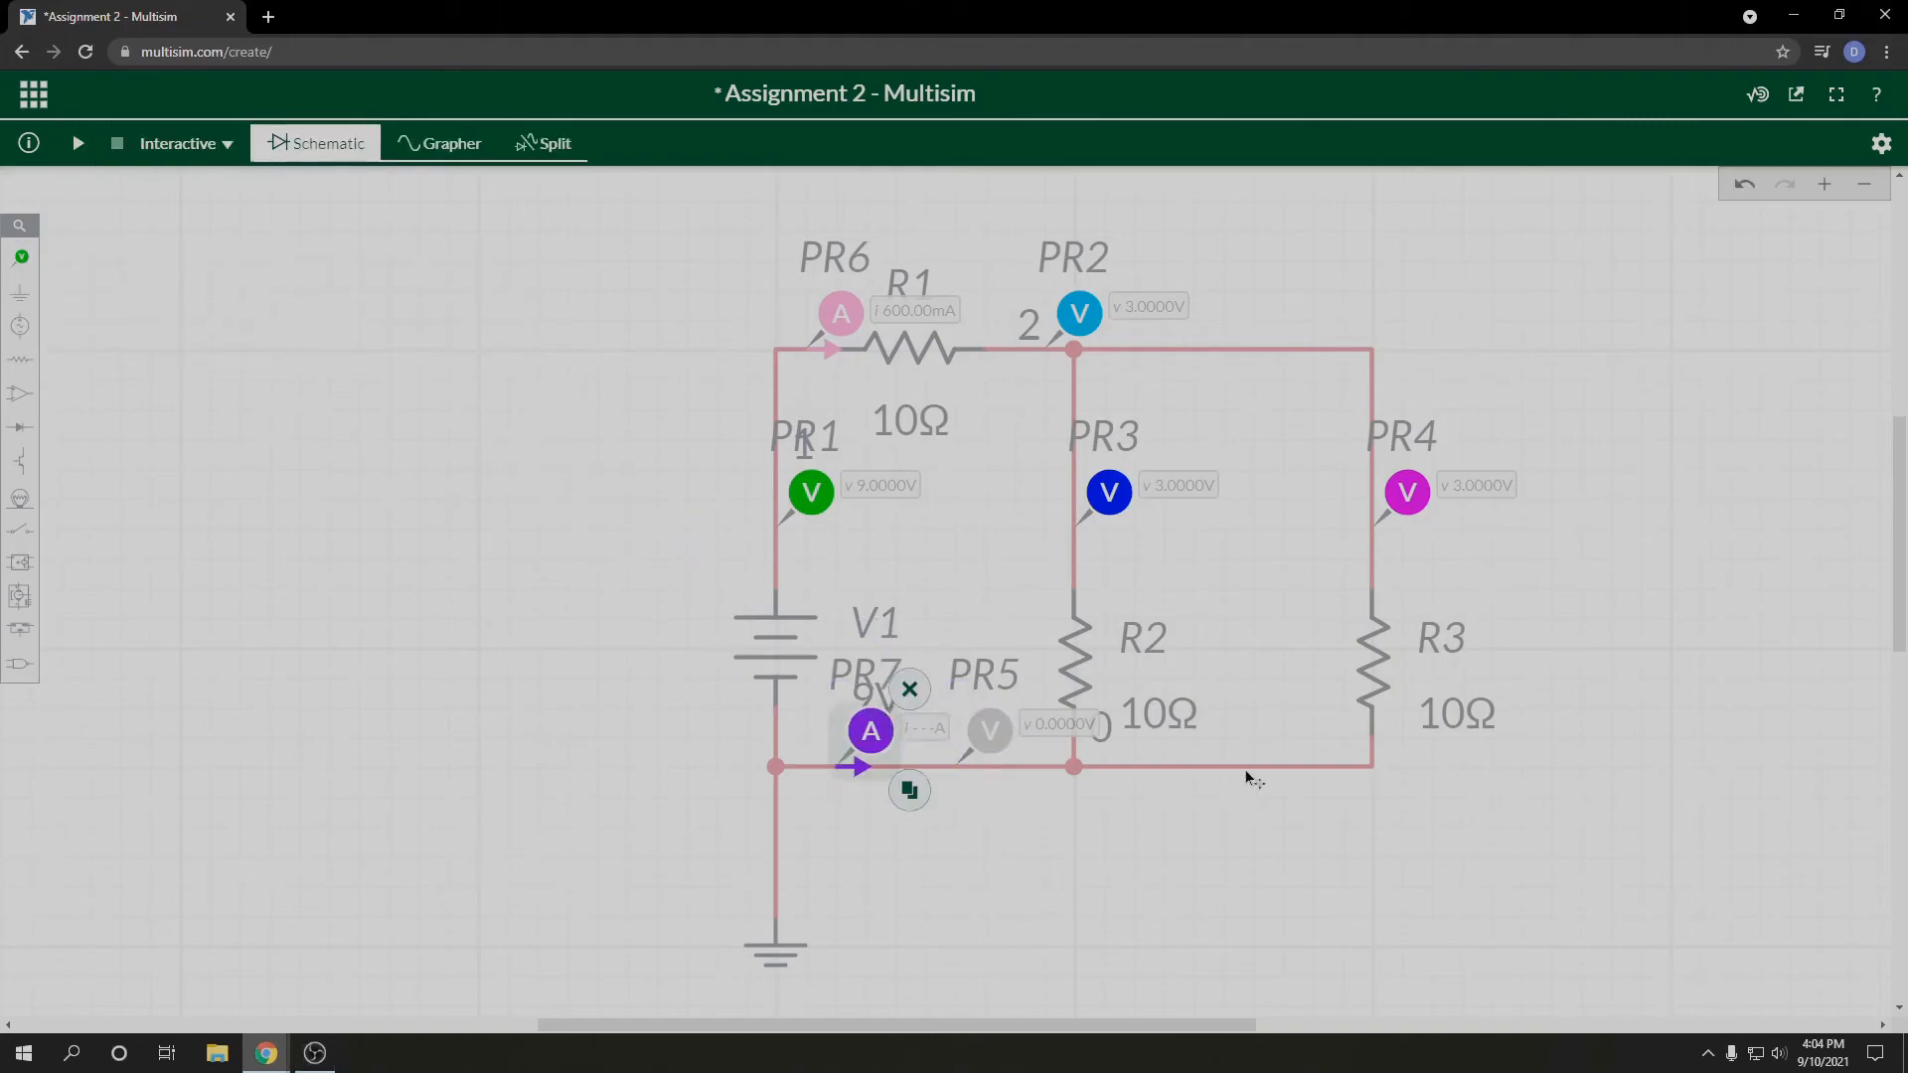
Step: Copy the current probe onto the wires directly above R2 and R3 and run the interactive simulation
{"action": "left_click", "coordinate": [909, 791]}
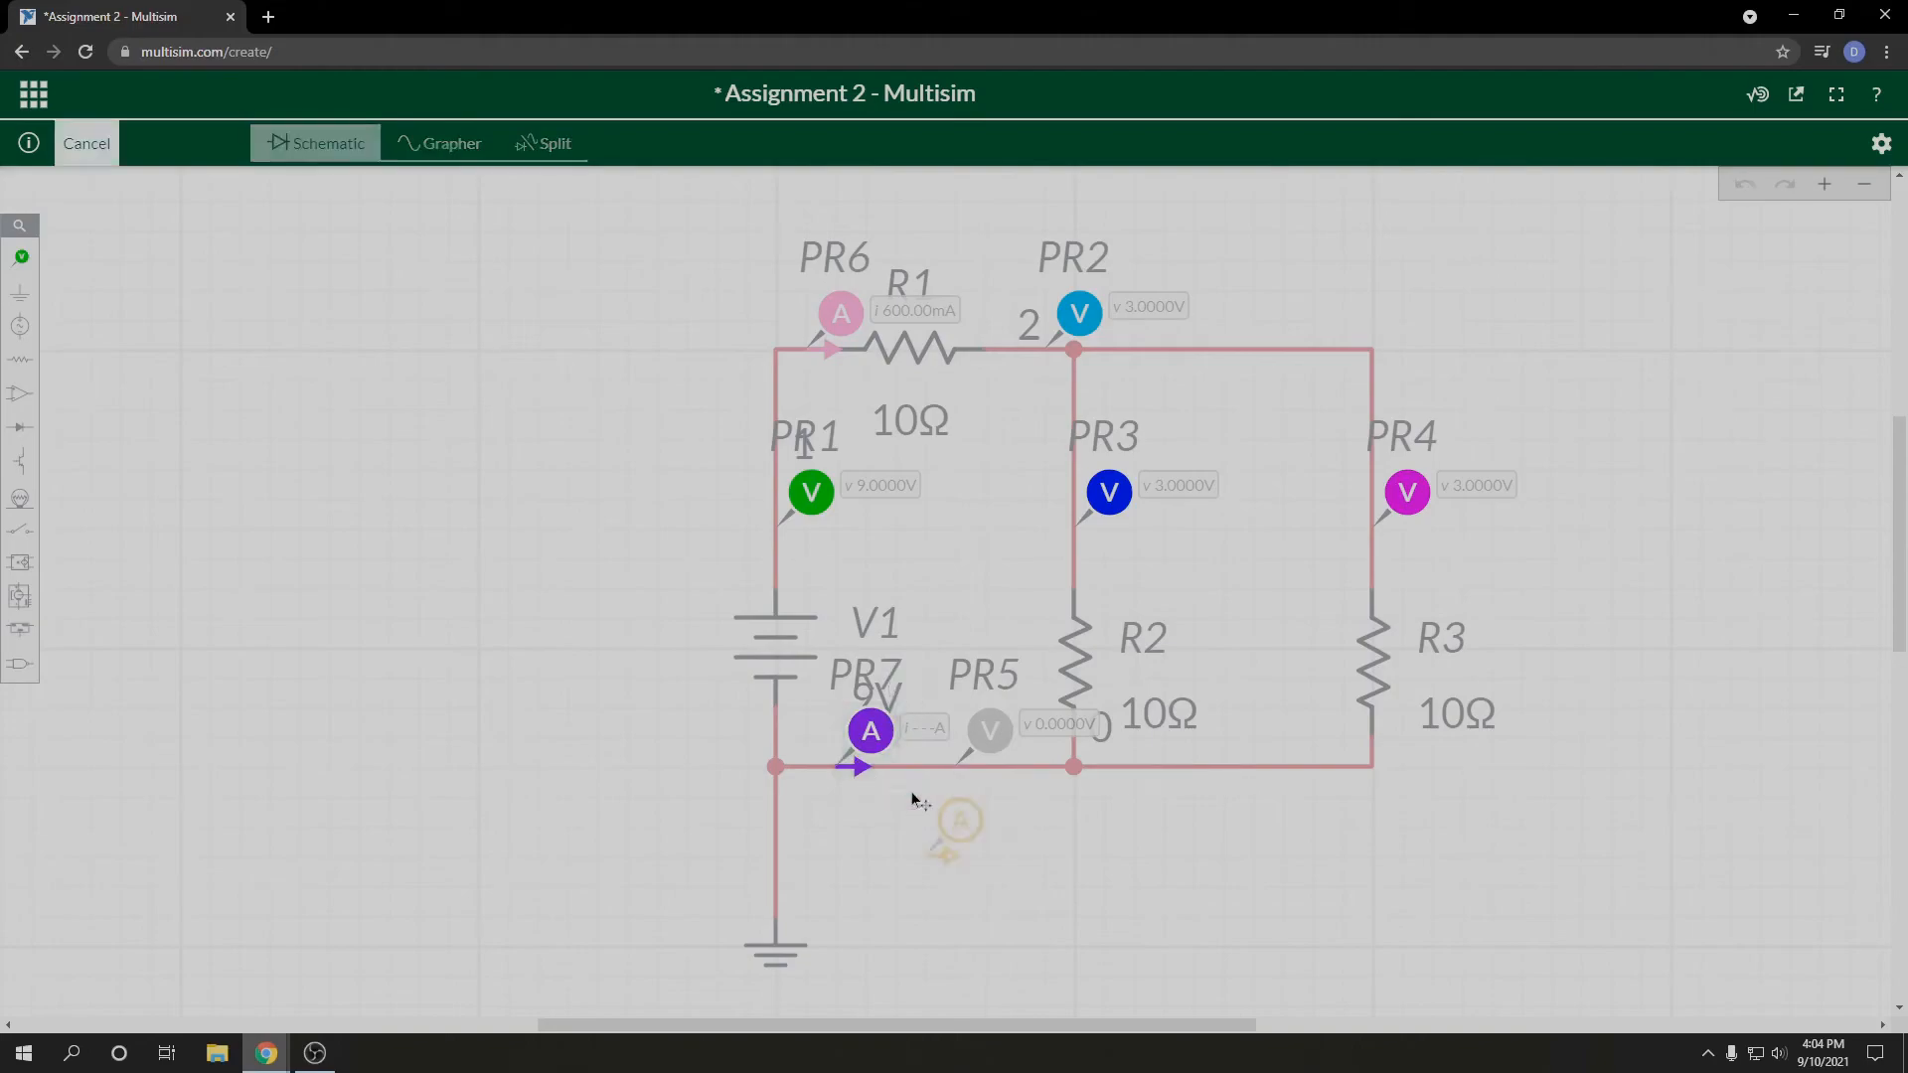
{"action": "left_click", "coordinate": [1103, 528]}
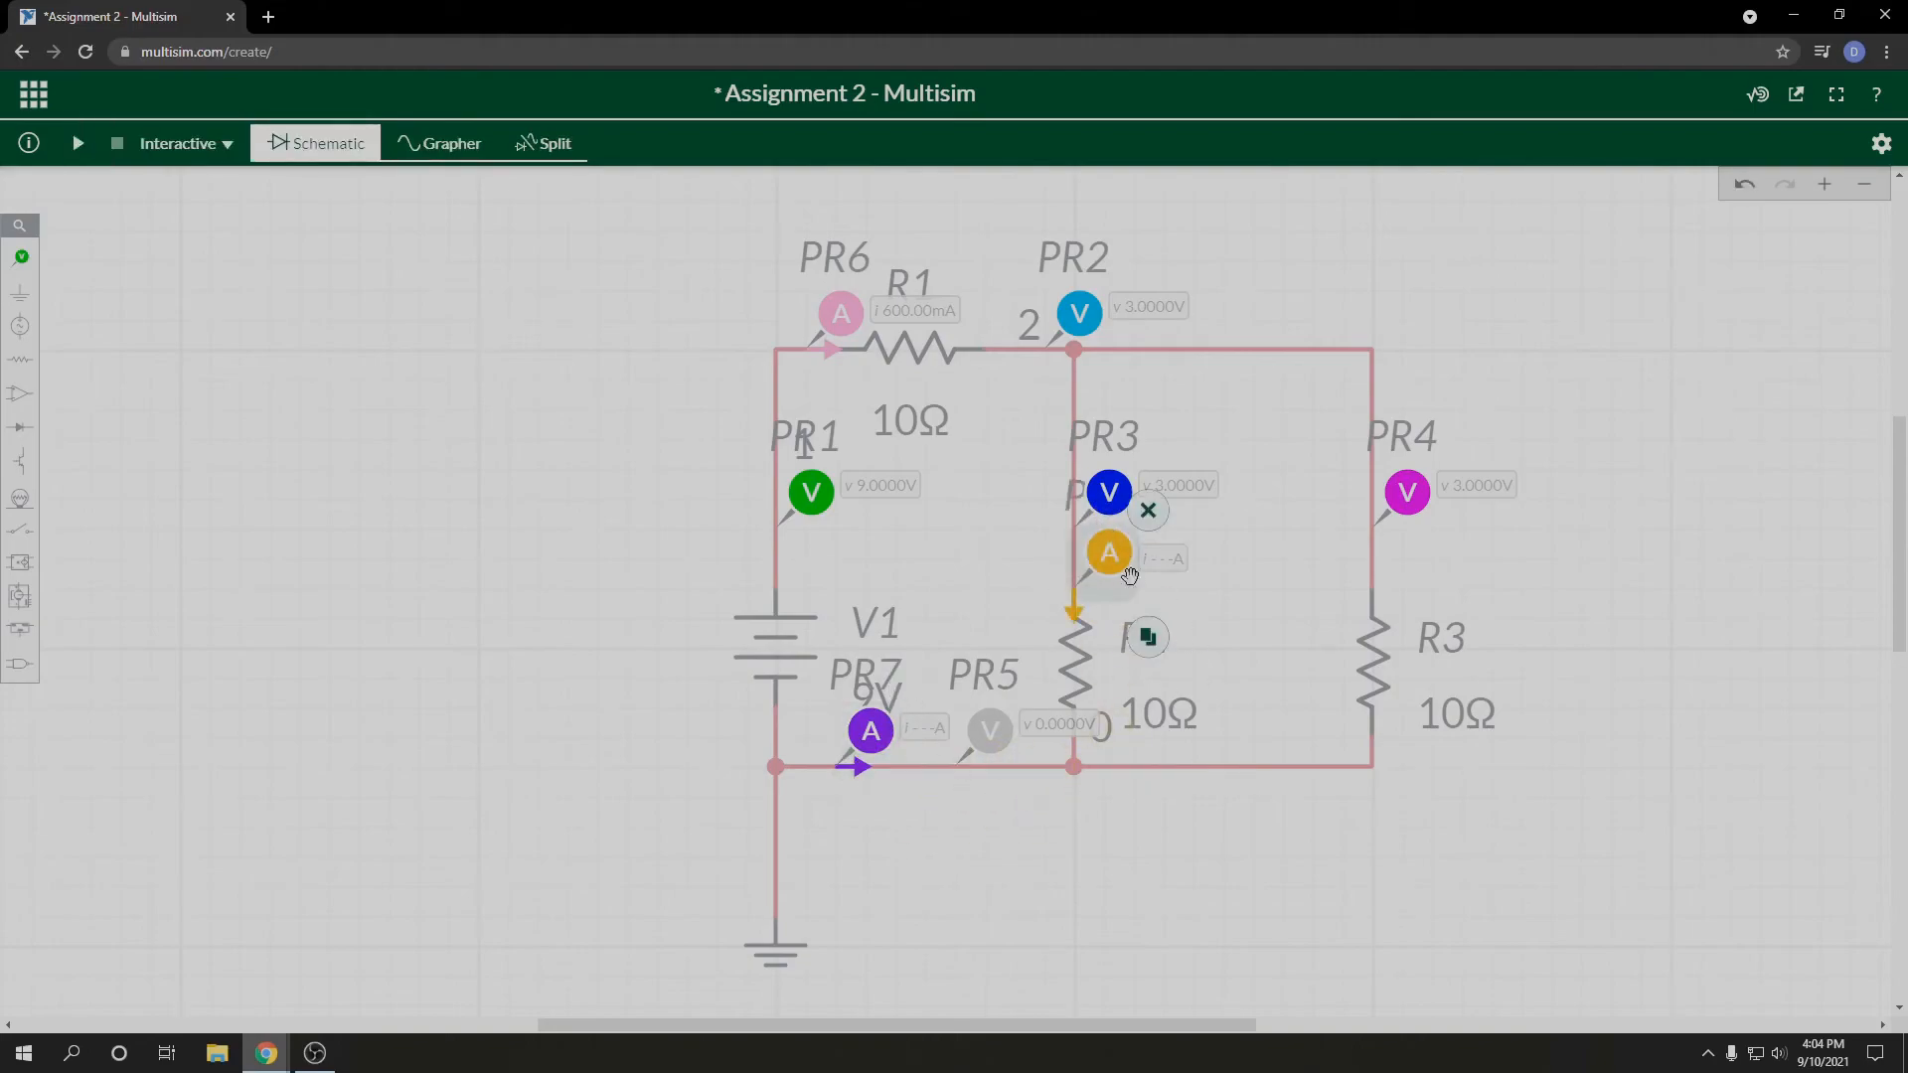
{"action": "left_click", "coordinate": [1148, 637]}
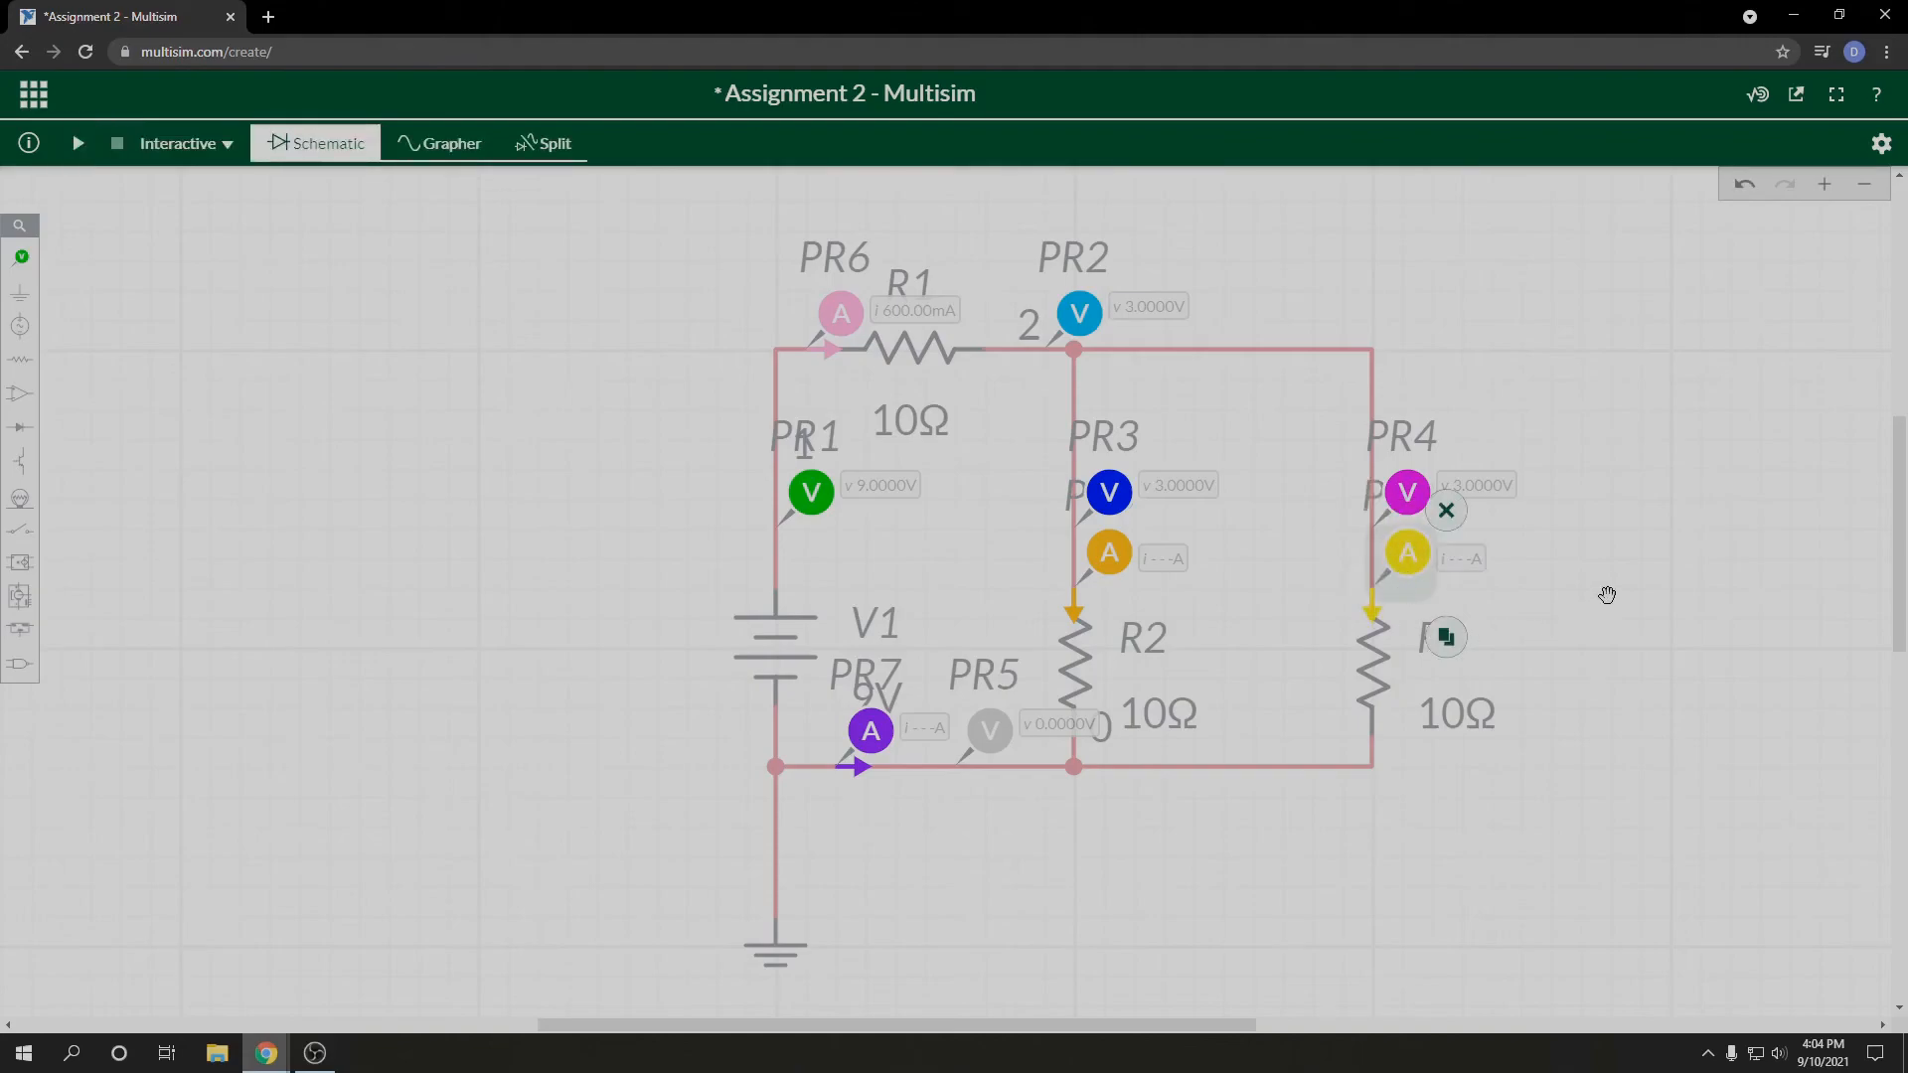
{"action": "left_click", "coordinate": [80, 145]}
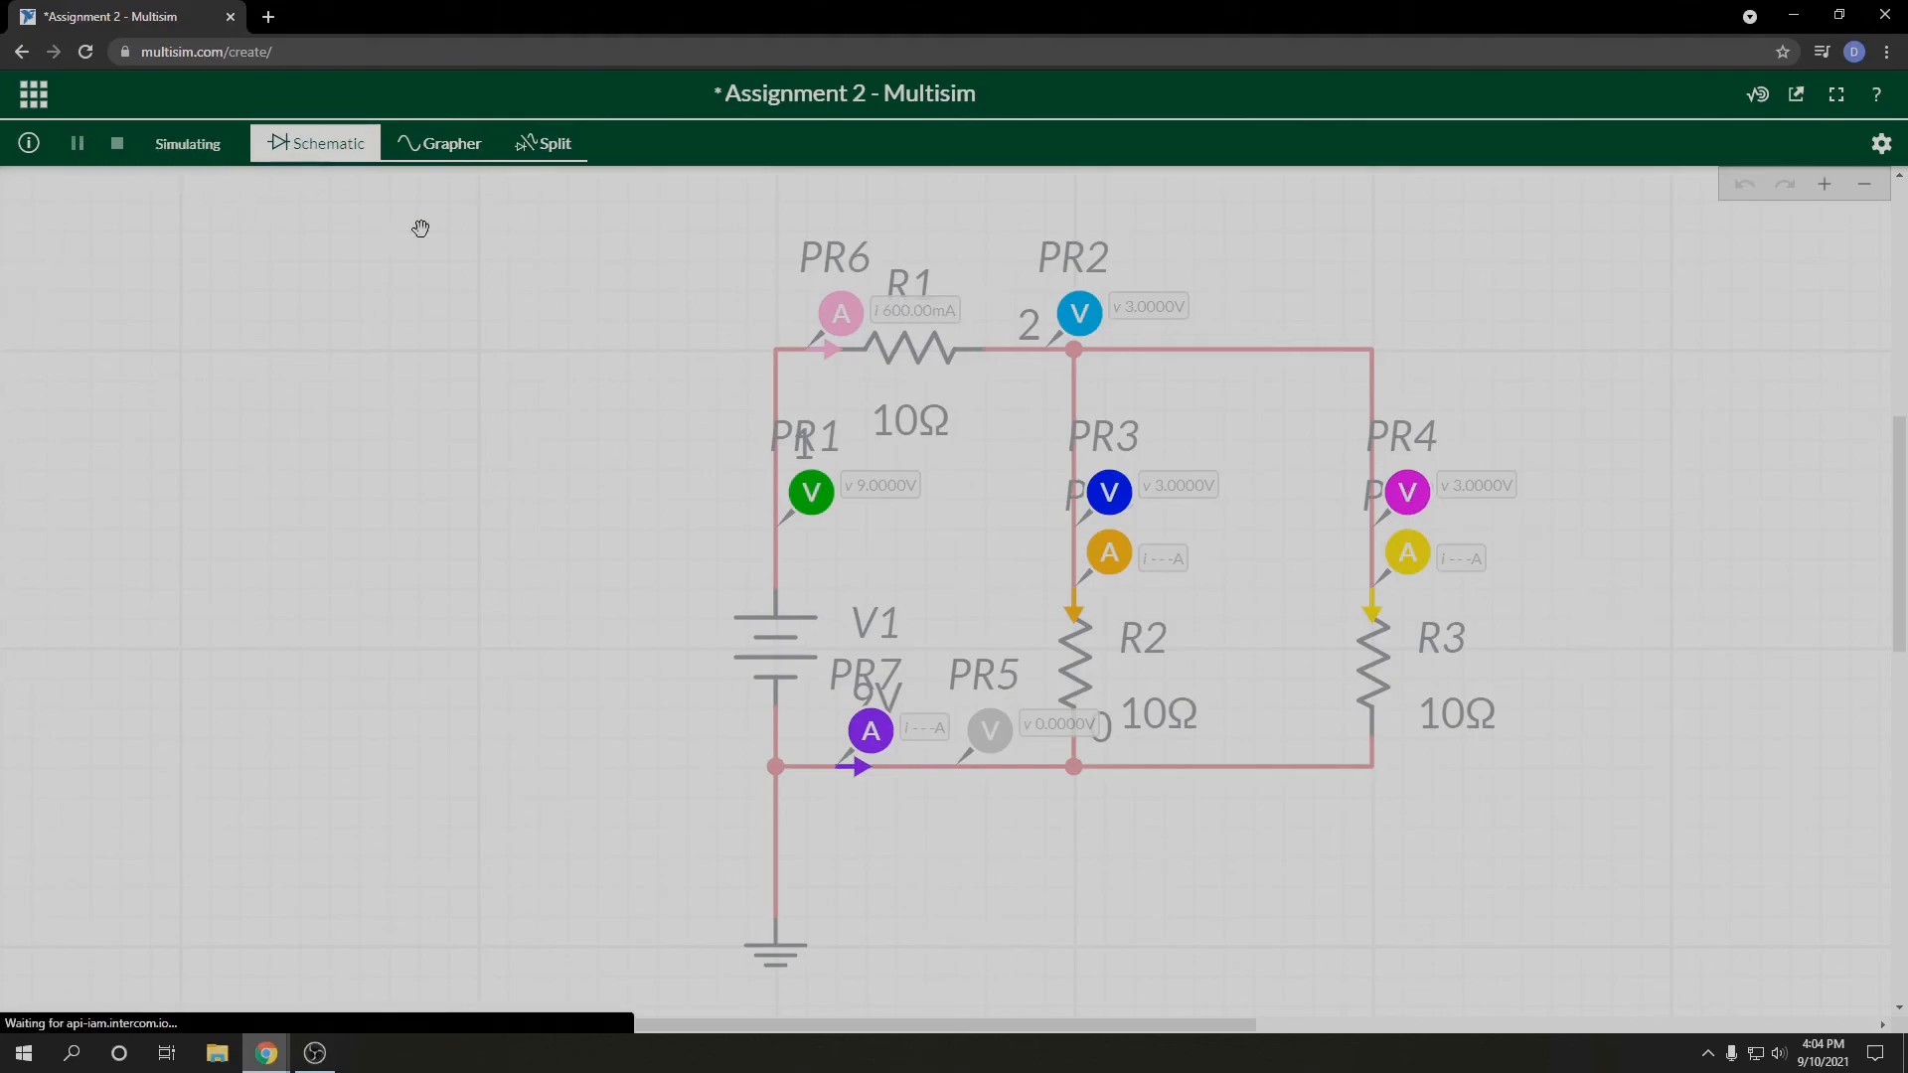